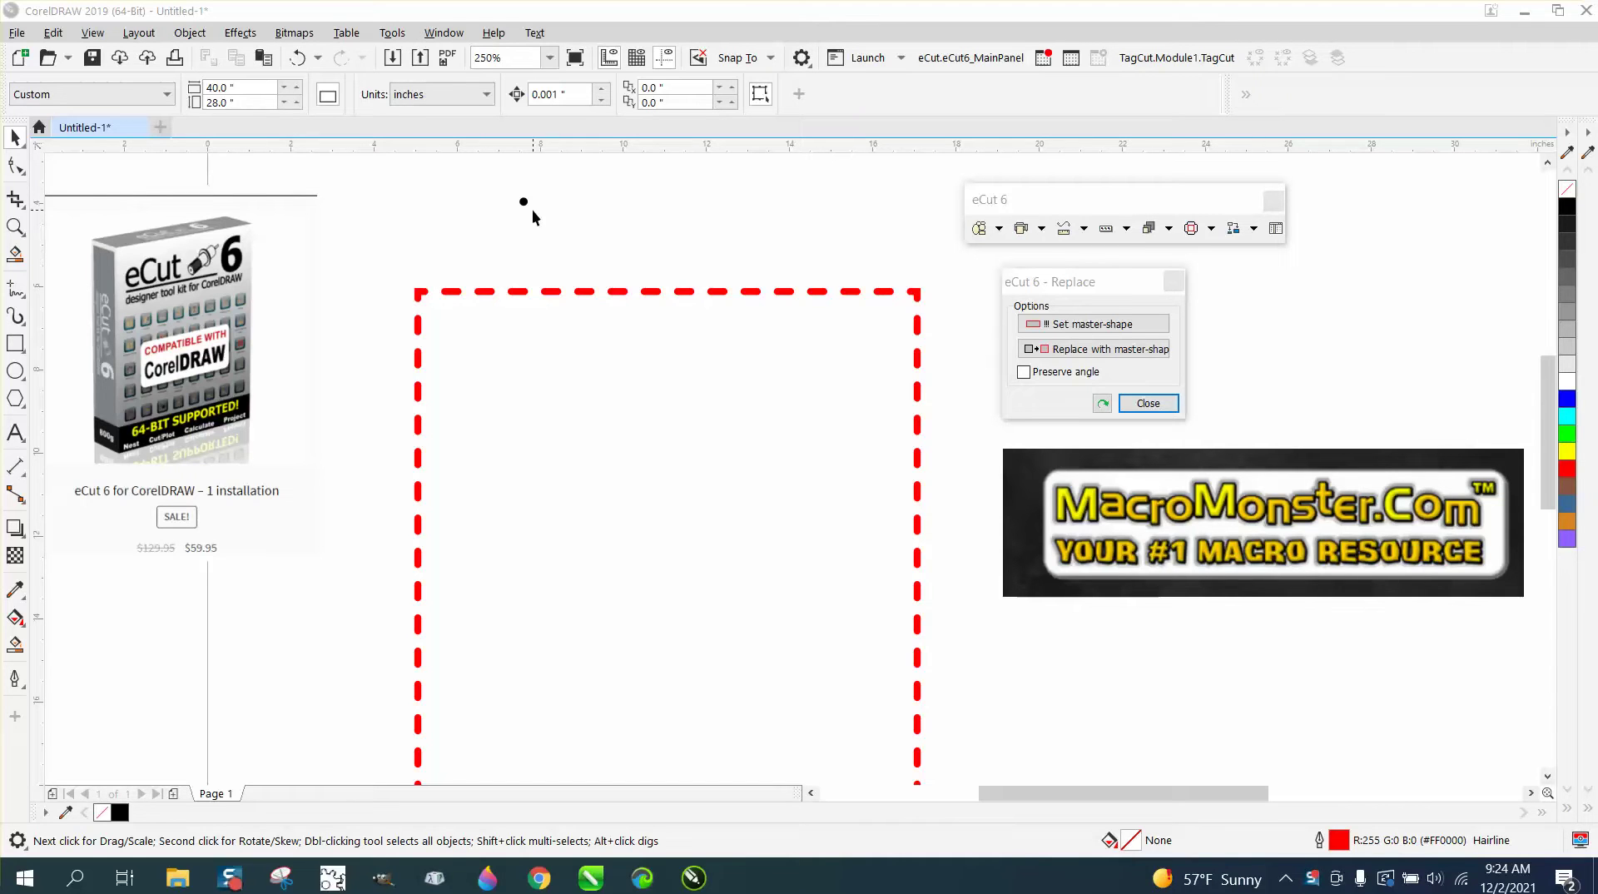
Step: Nudge the small black dot lower and zoom in on the dot, product box and banner
left_click_drag(523, 201, 539, 233)
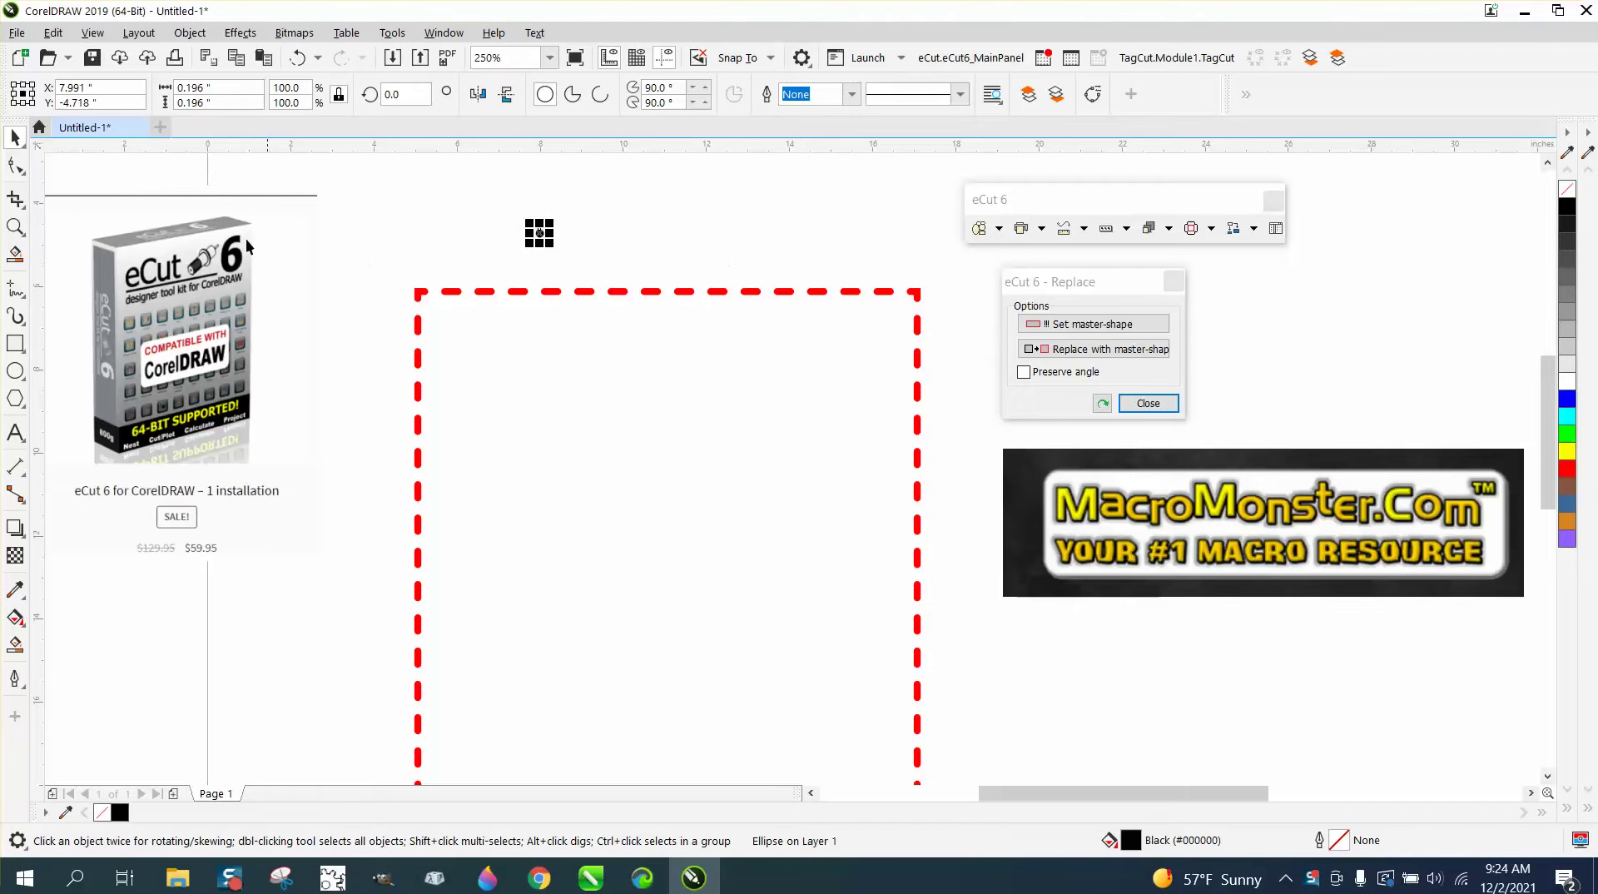
left_click(25, 233)
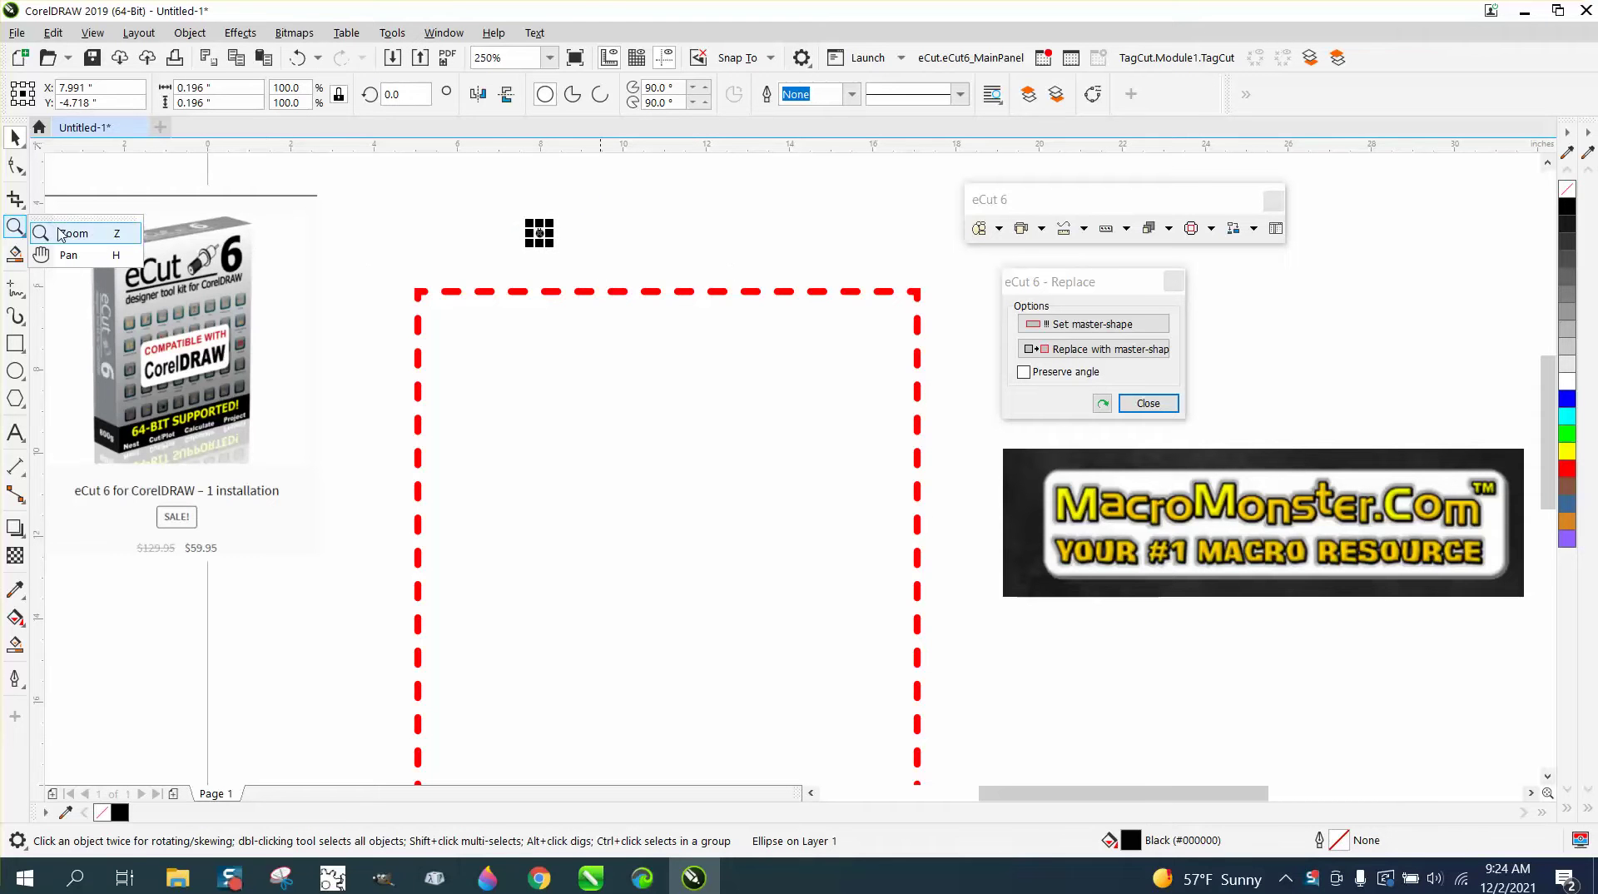
left_click(124, 234)
left_click_drag(528, 221, 660, 271)
scroll(466, 195, "down", 10)
left_click_drag(272, 193, 399, 310)
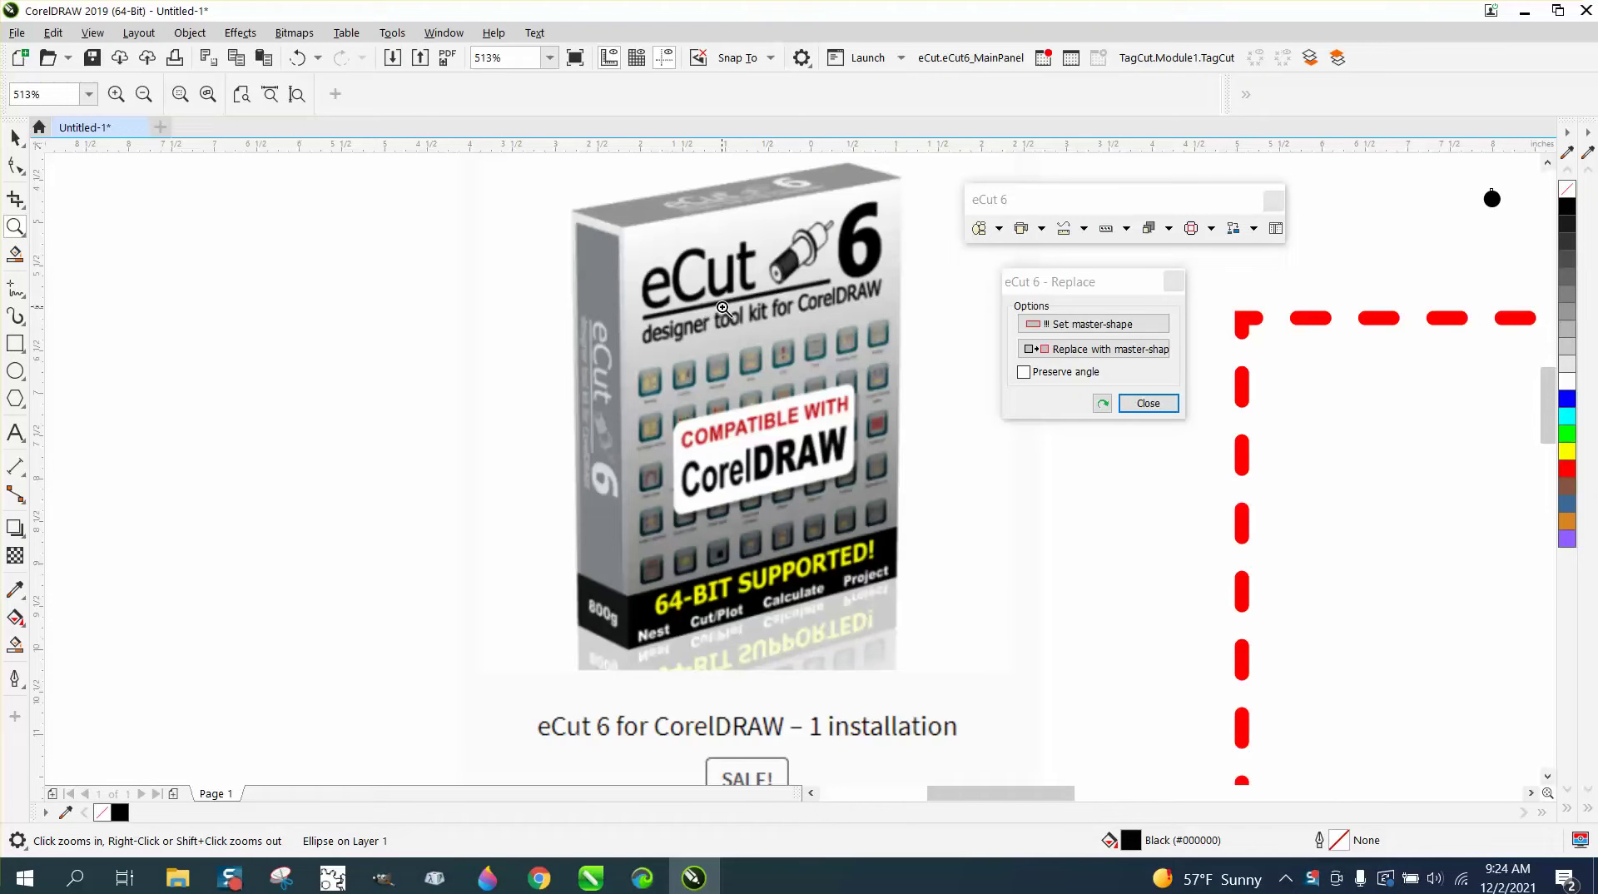
scroll(533, 483, "down", 8)
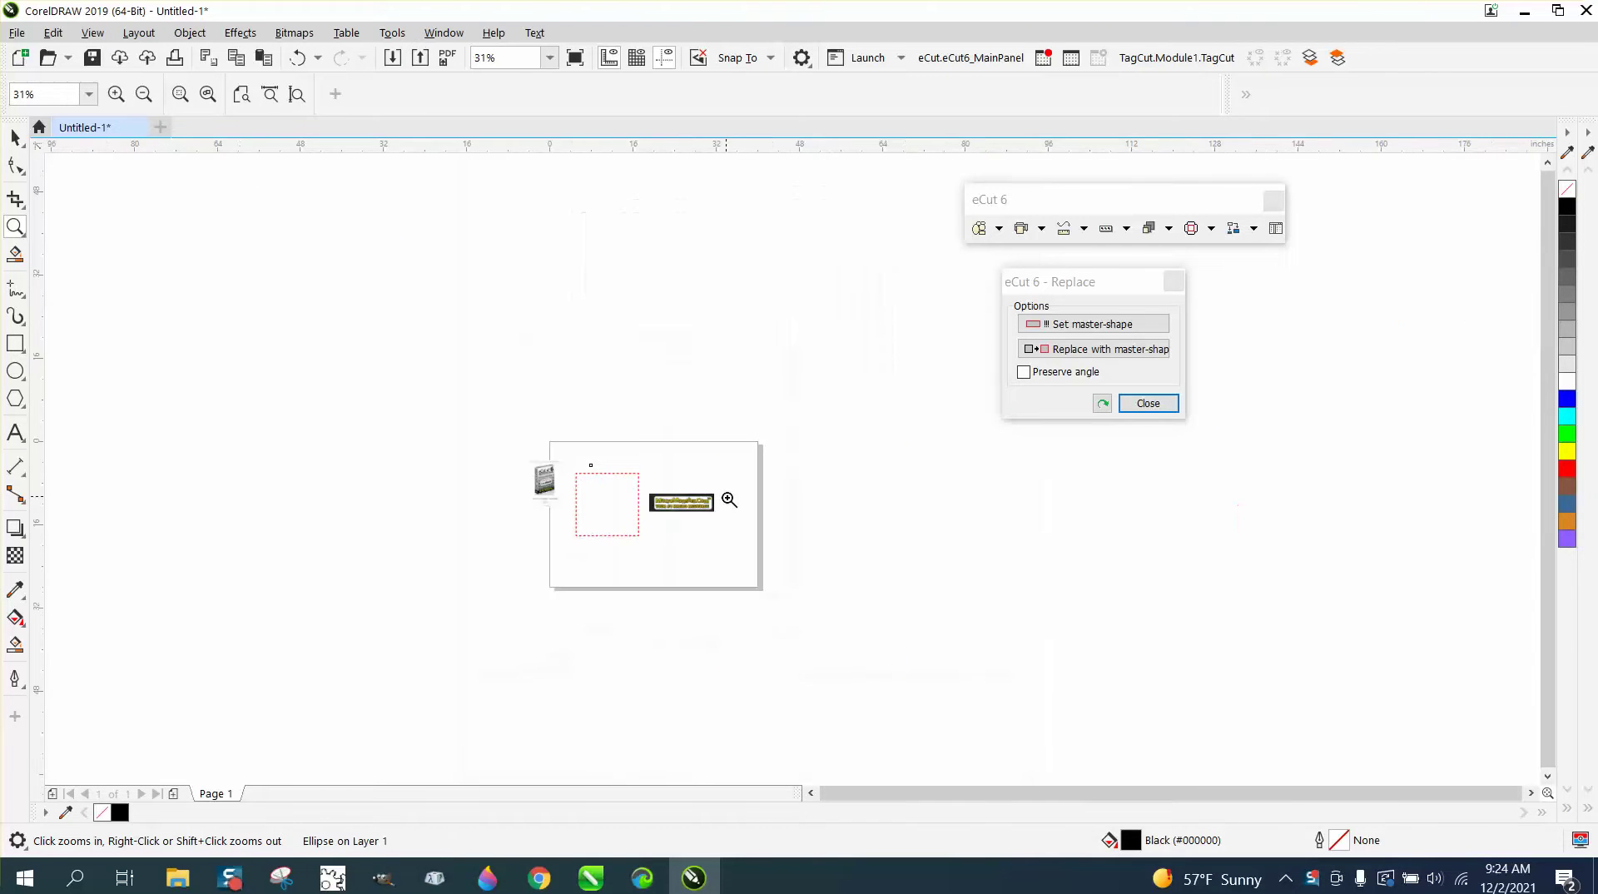
left_click_drag(649, 483, 766, 542)
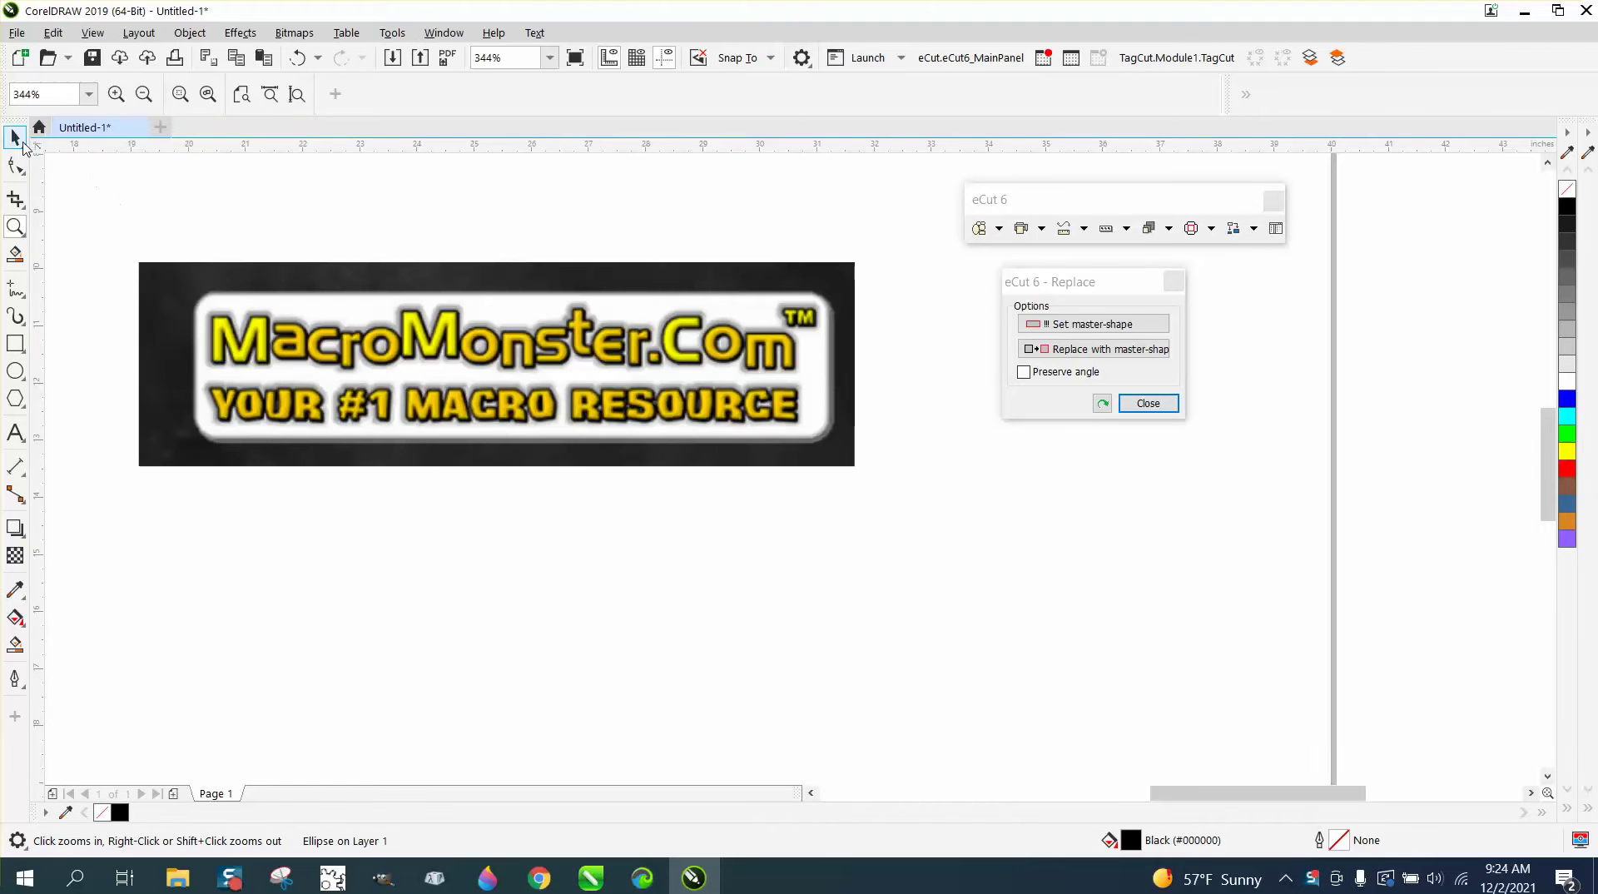
Step: Zoom to fit the page objects and move the eCut Replace toolbar nearer the square
left_click(23, 142)
scroll(690, 331, "down", 6)
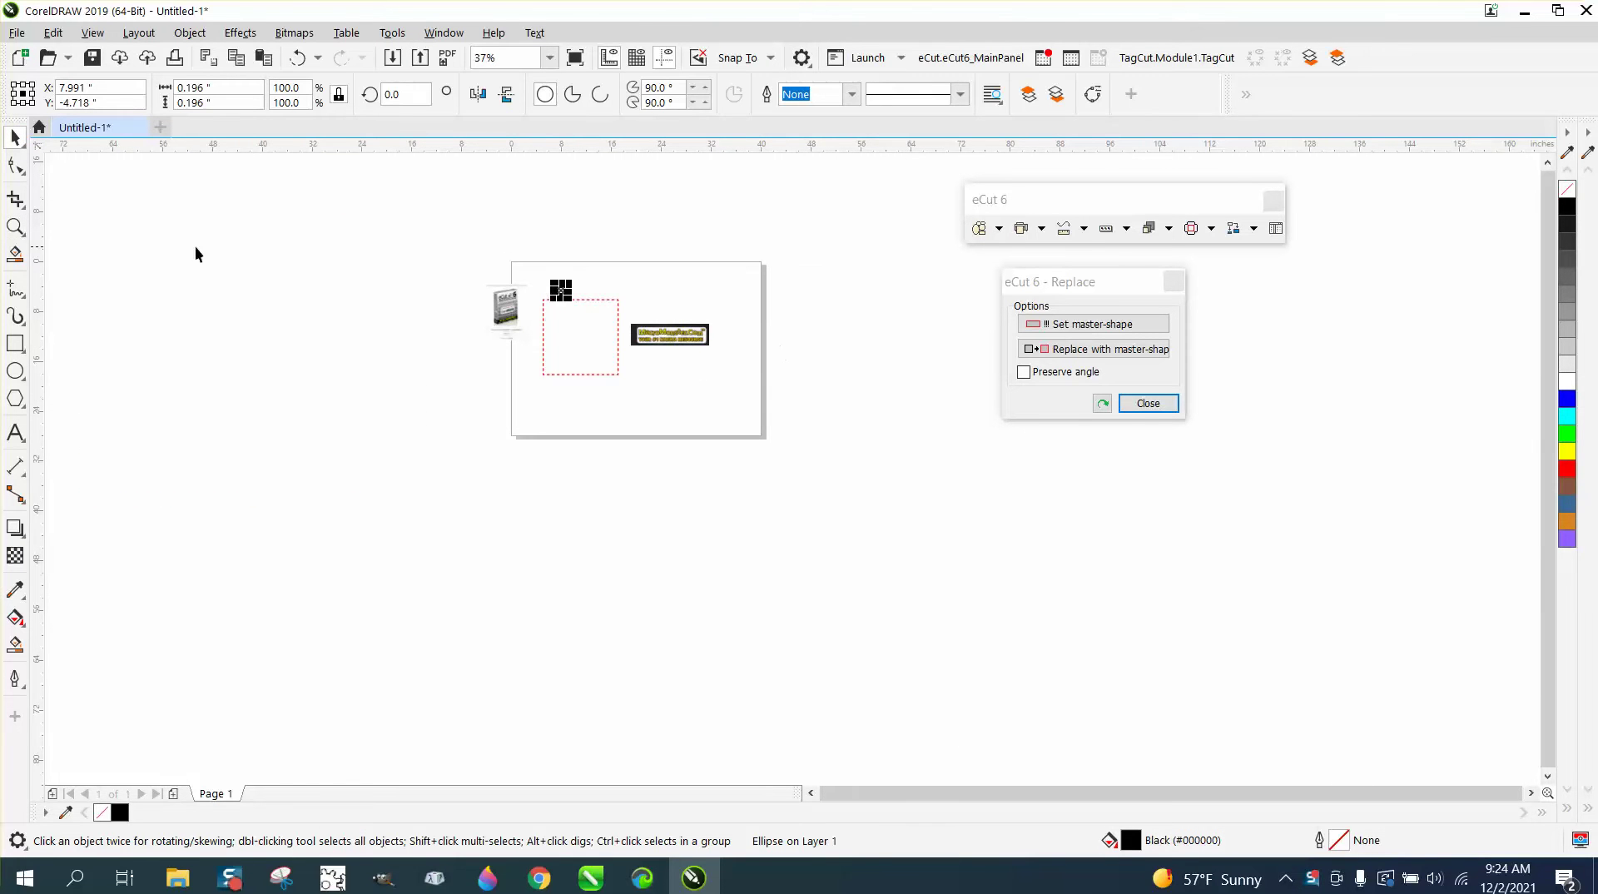
left_click(15, 226)
left_click_drag(460, 253, 782, 417)
left_click(15, 137)
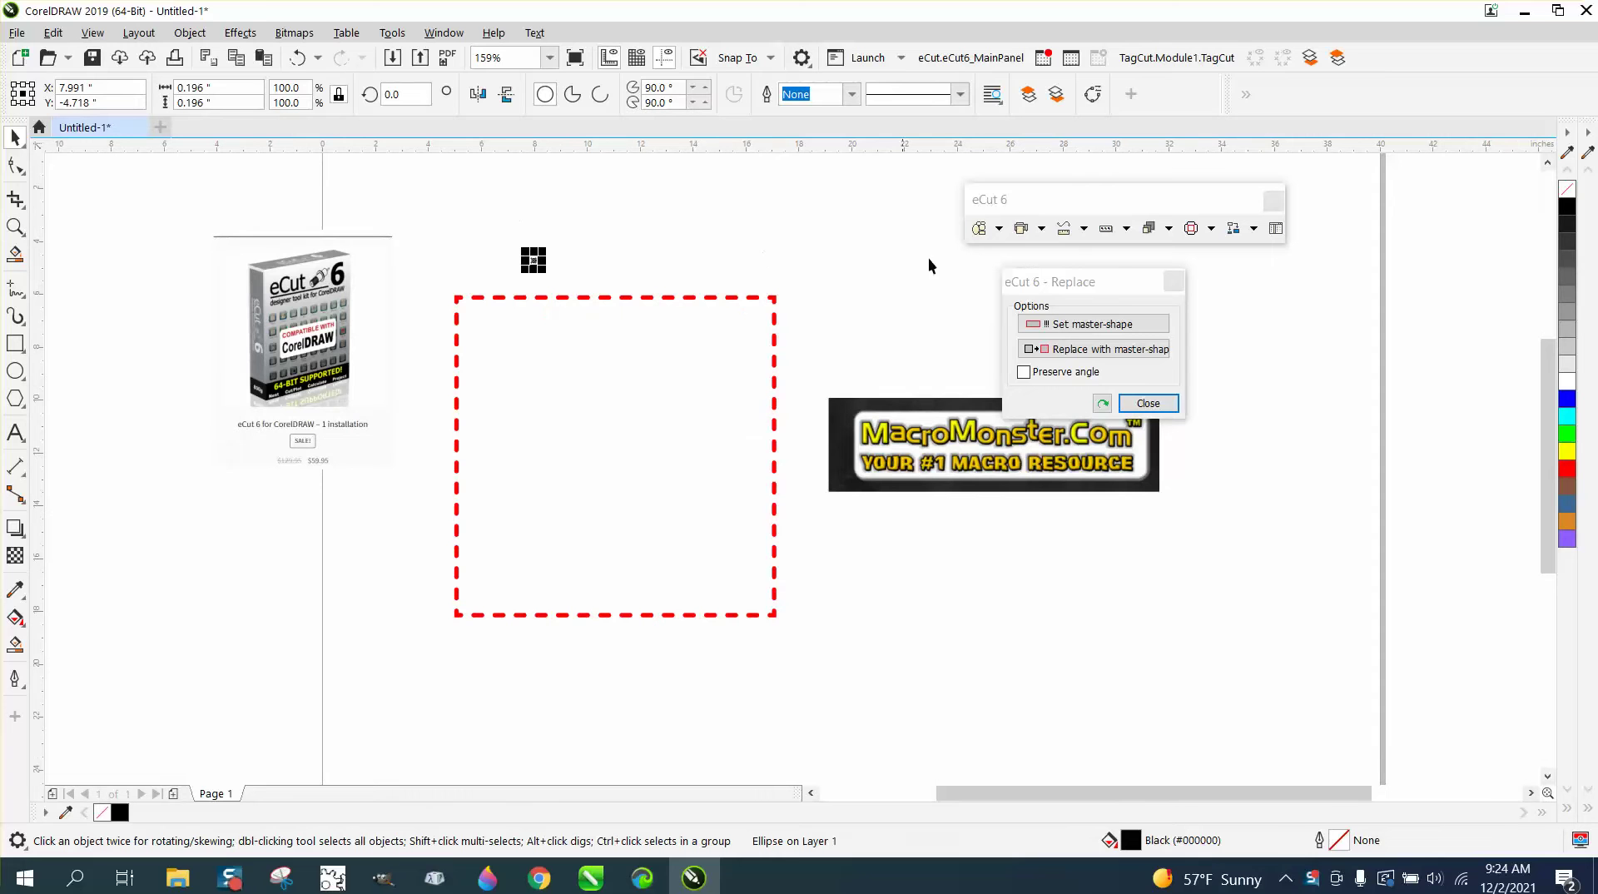
left_click_drag(1132, 290, 1140, 202)
left_click_drag(993, 270, 997, 226)
left_click(794, 188)
Step: Zoom in on the red dashed square, nudge one top dash left, then select the whole square
left_click(15, 226)
left_click_drag(427, 277, 775, 592)
left_click(15, 138)
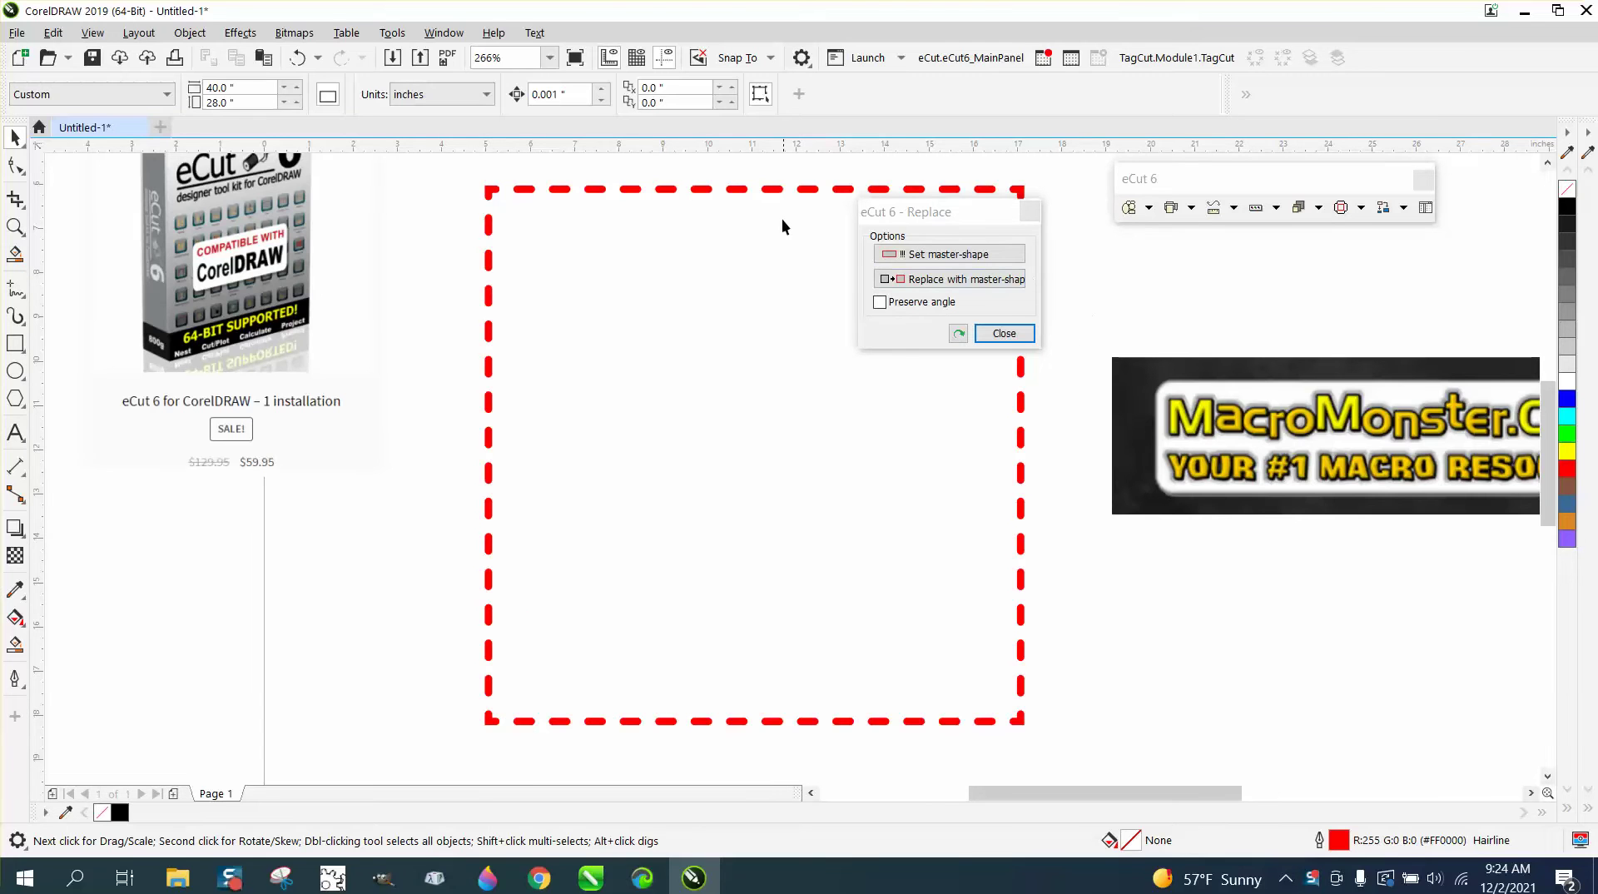
left_click(772, 189)
key("Left")
key("Left")
key("Left")
key("Left")
key("Left")
key("Left")
key("Left")
key("Left")
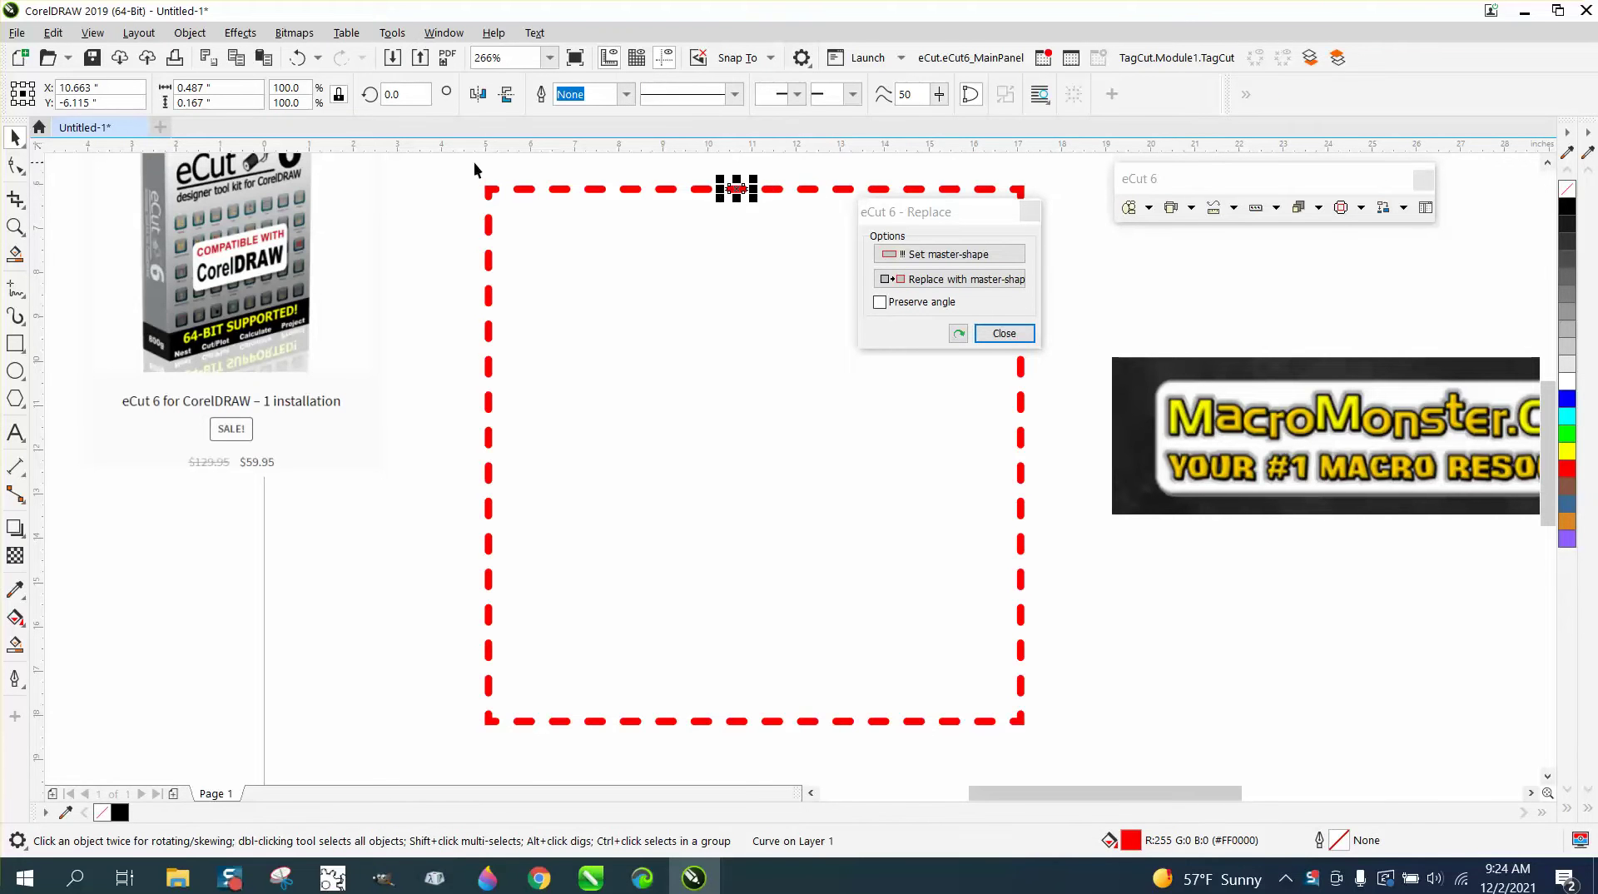
left_click(661, 220)
scroll(661, 220, "down", 4)
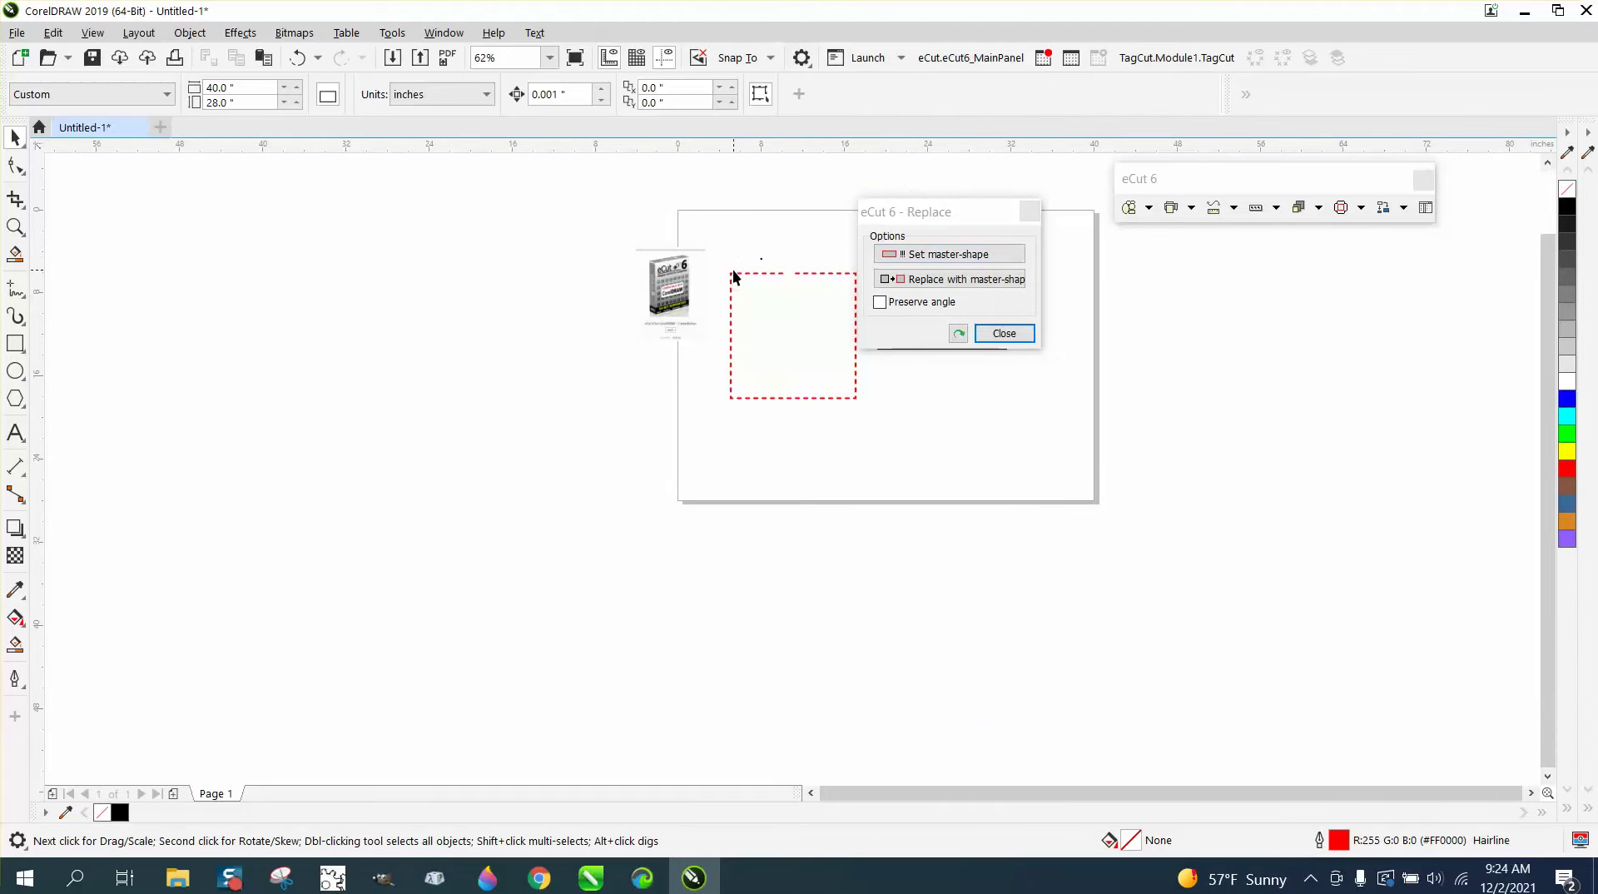
left_click_drag(851, 402, 872, 413)
Step: Delete the red dashed square, draw a new square in its place and select it
key("Delete")
left_click(15, 342)
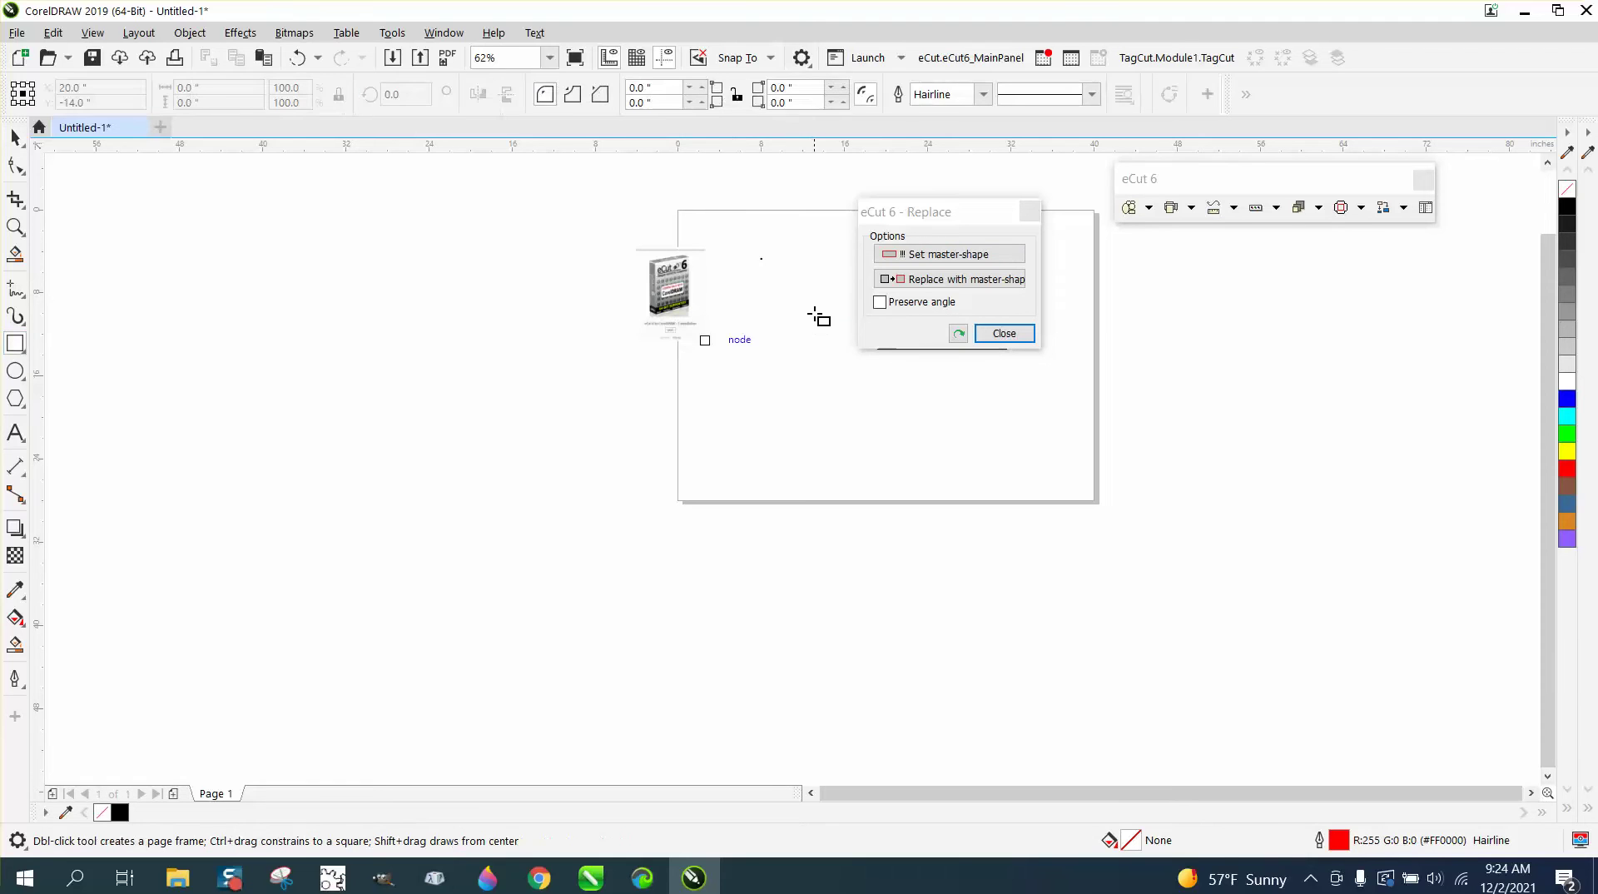
mouse_move(790, 287)
left_mouse_down()
mouse_move(825, 320)
mouse_move(767, 382)
mouse_move(730, 381)
left_mouse_up()
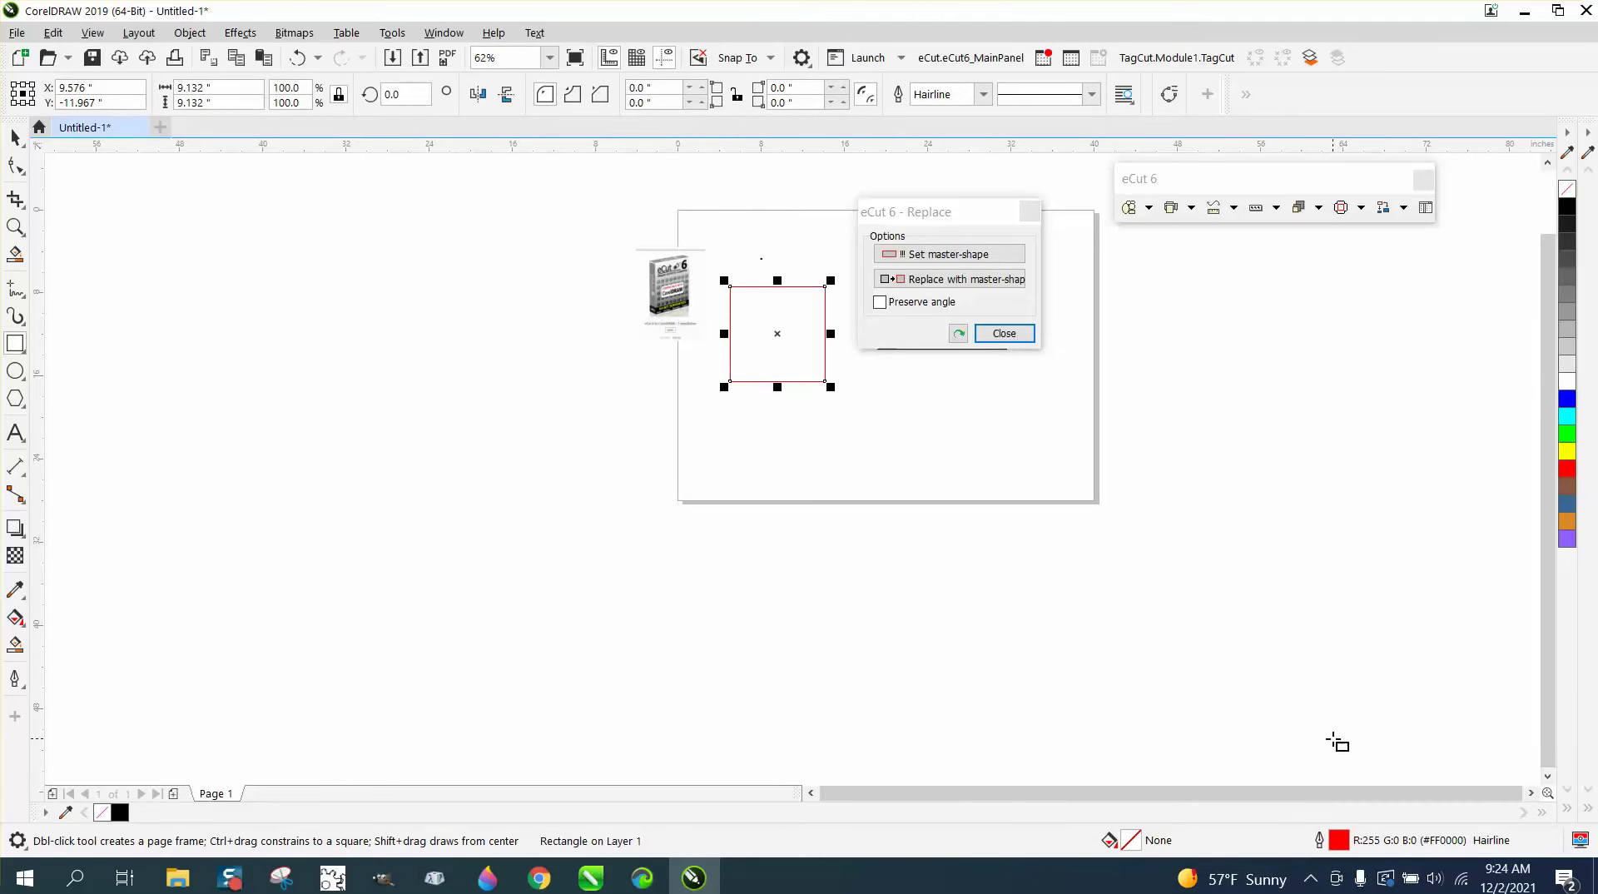
left_click(15, 227)
left_click_drag(716, 275, 925, 393)
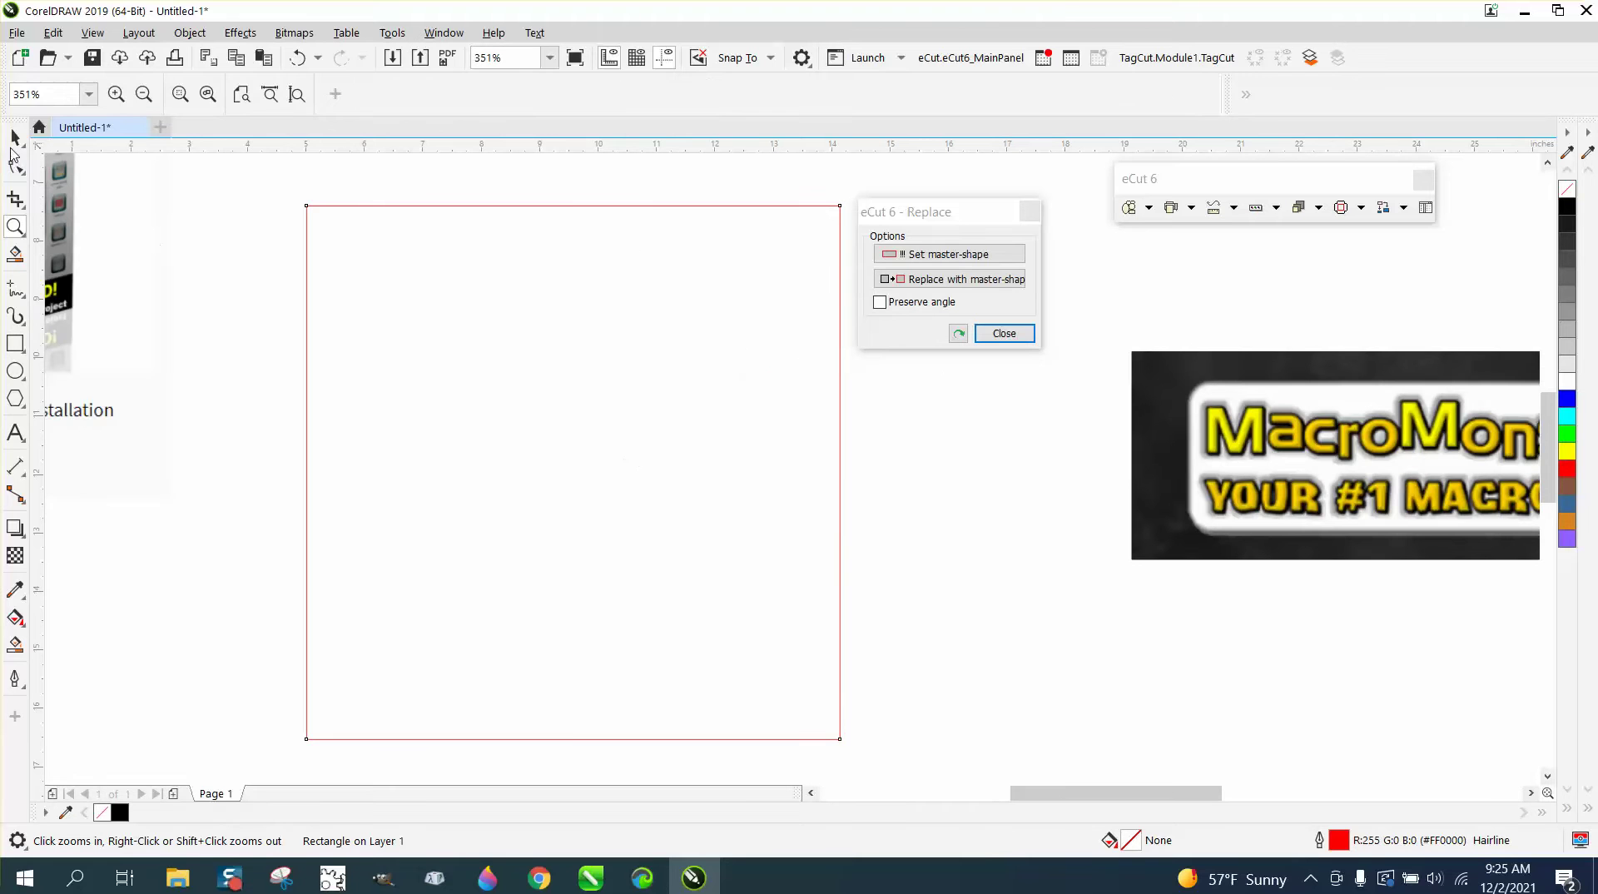
left_click(15, 138)
Step: Give the new square a 2.0 pt dotted outline with round line caps
left_click(983, 94)
left_click(950, 200)
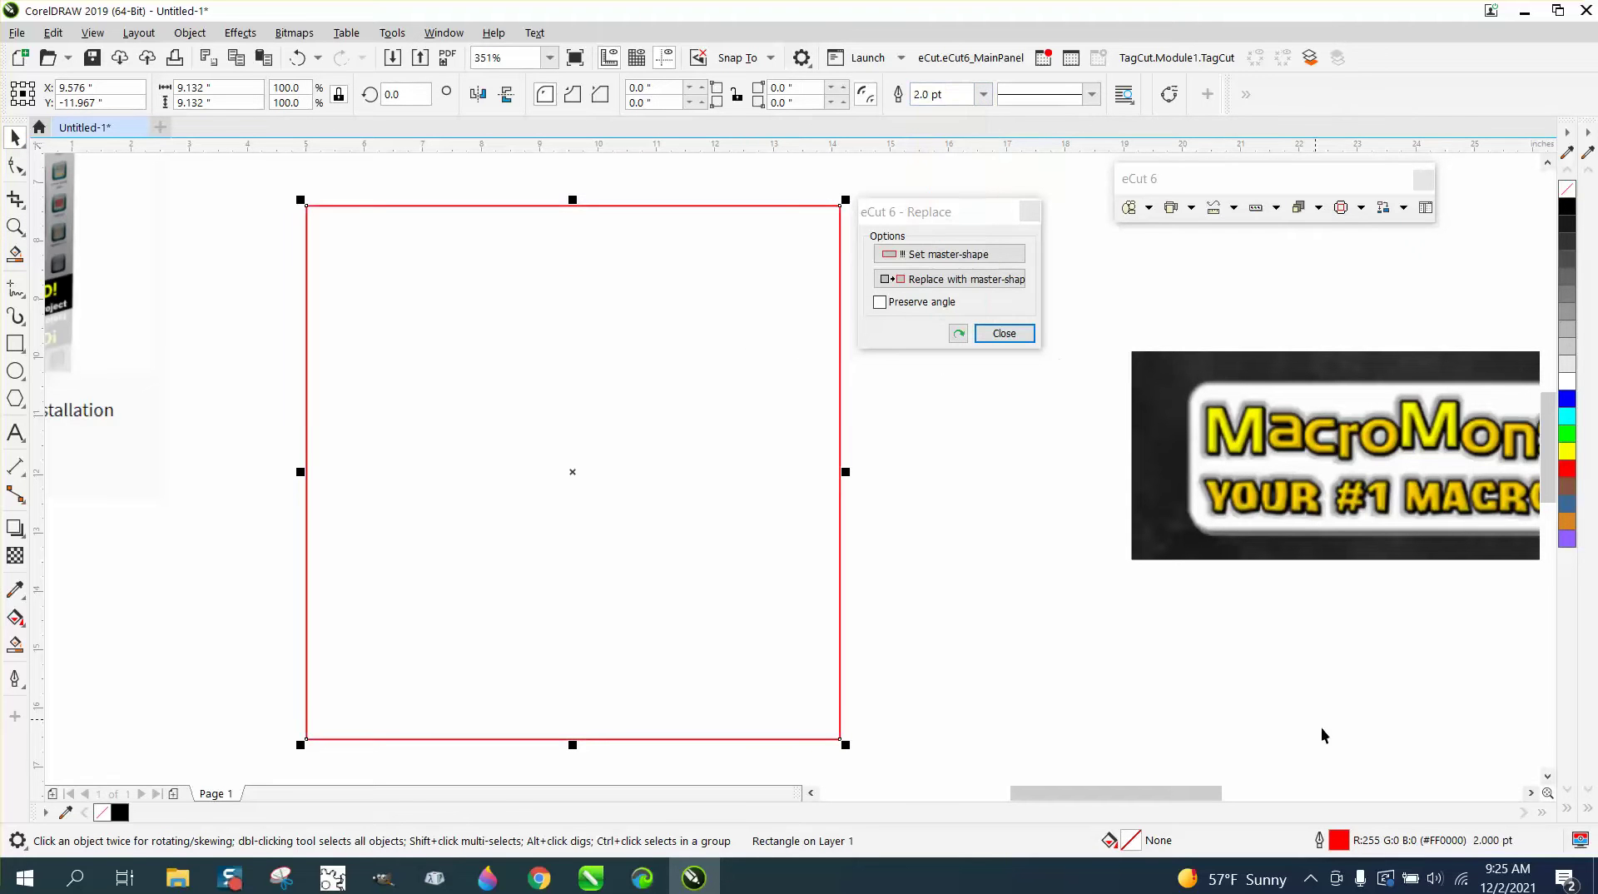
double_click(1340, 839)
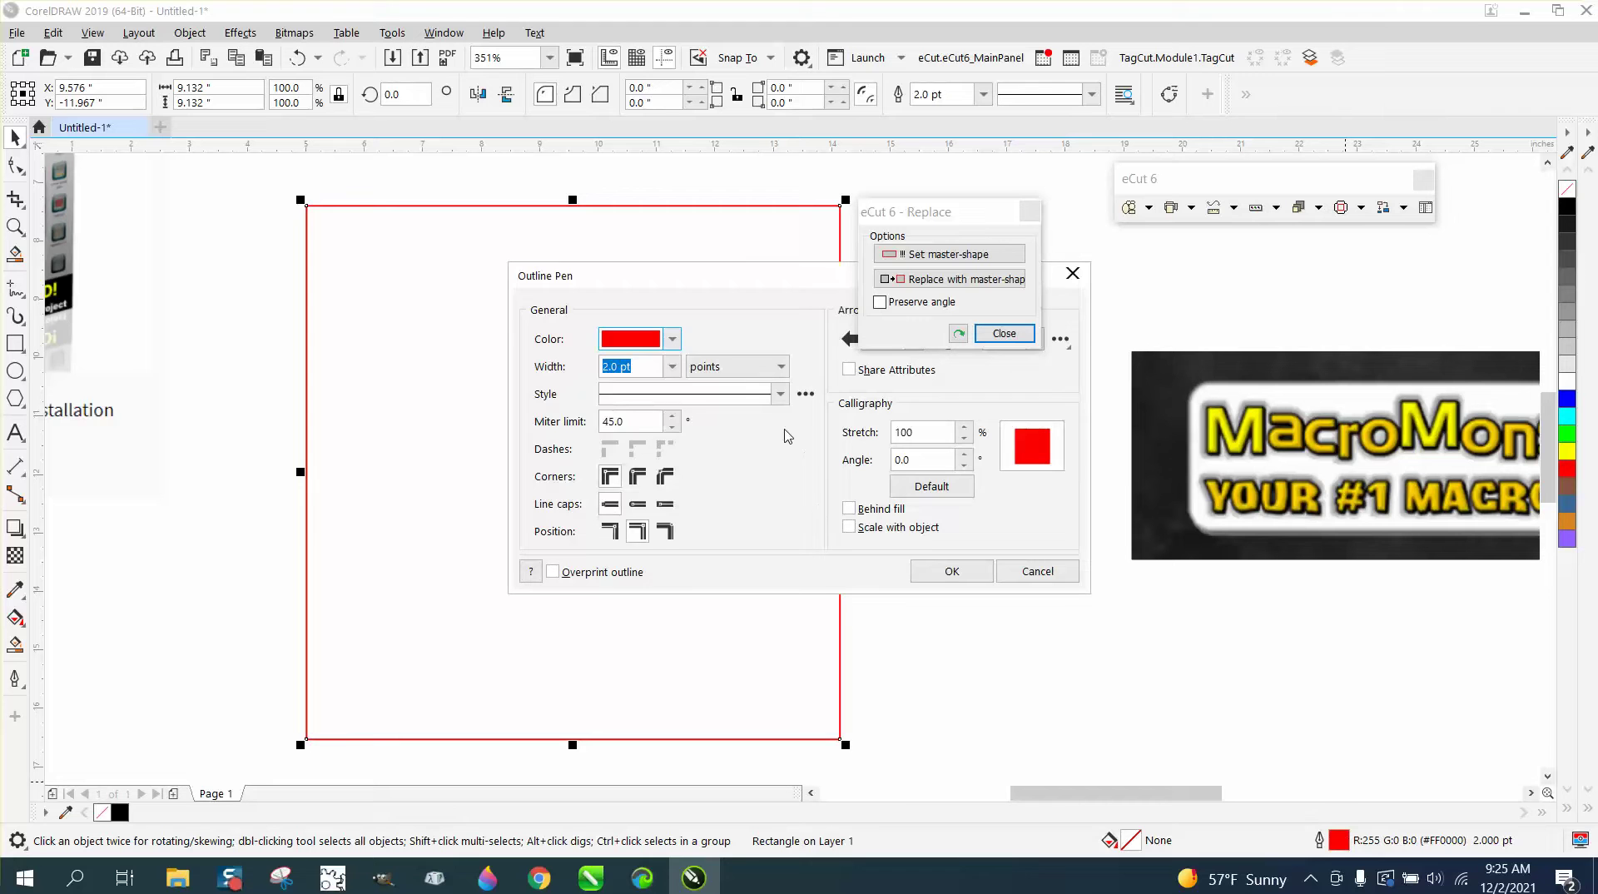
left_click(780, 393)
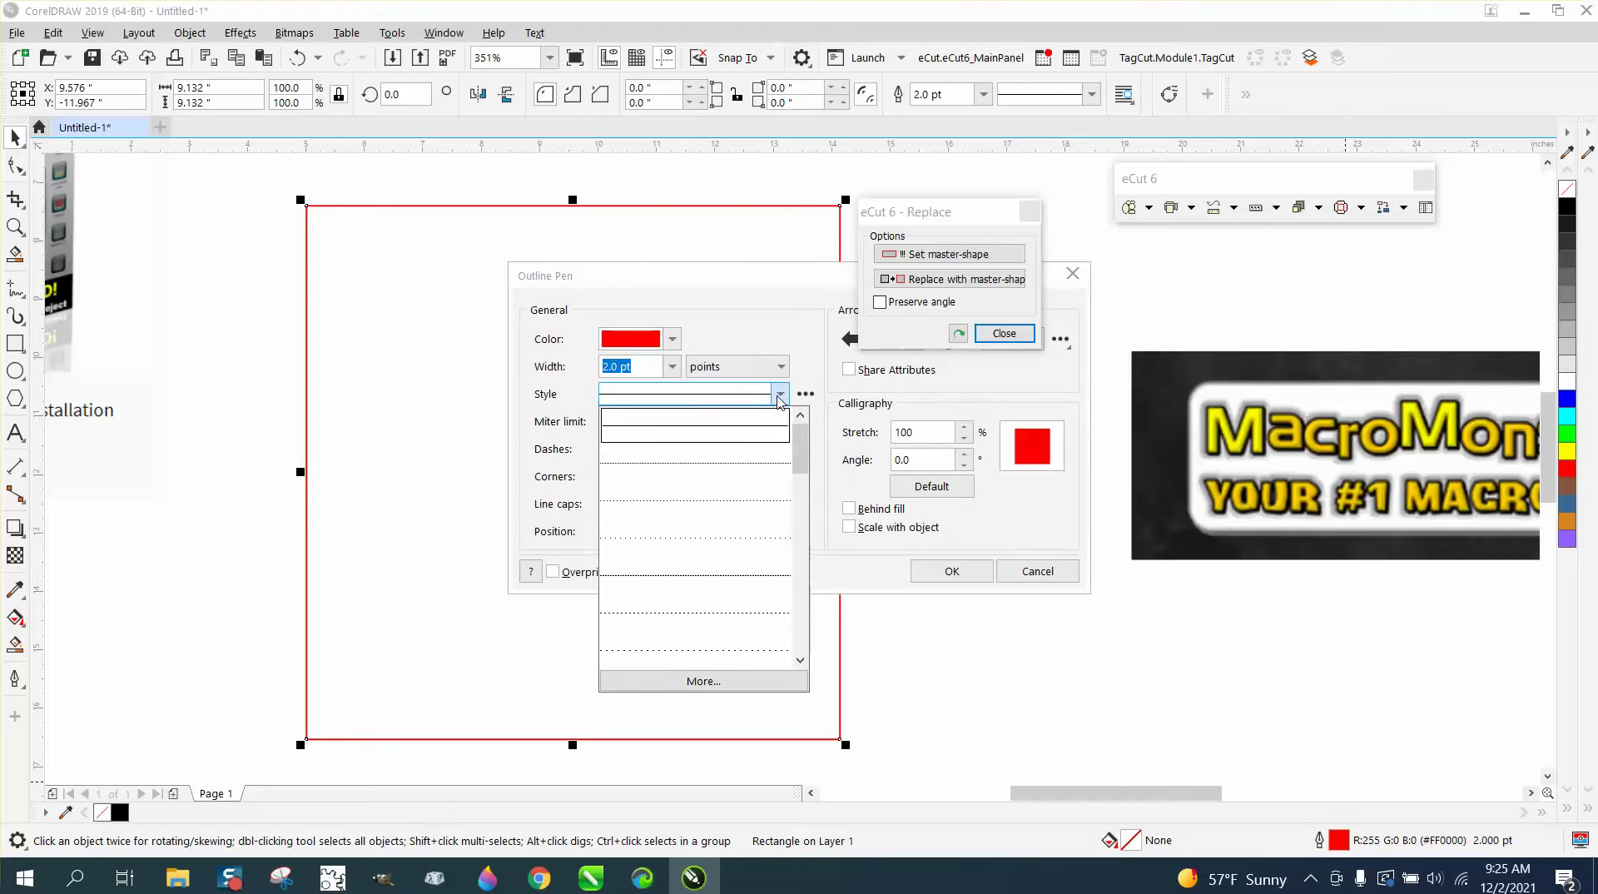
left_click(700, 617)
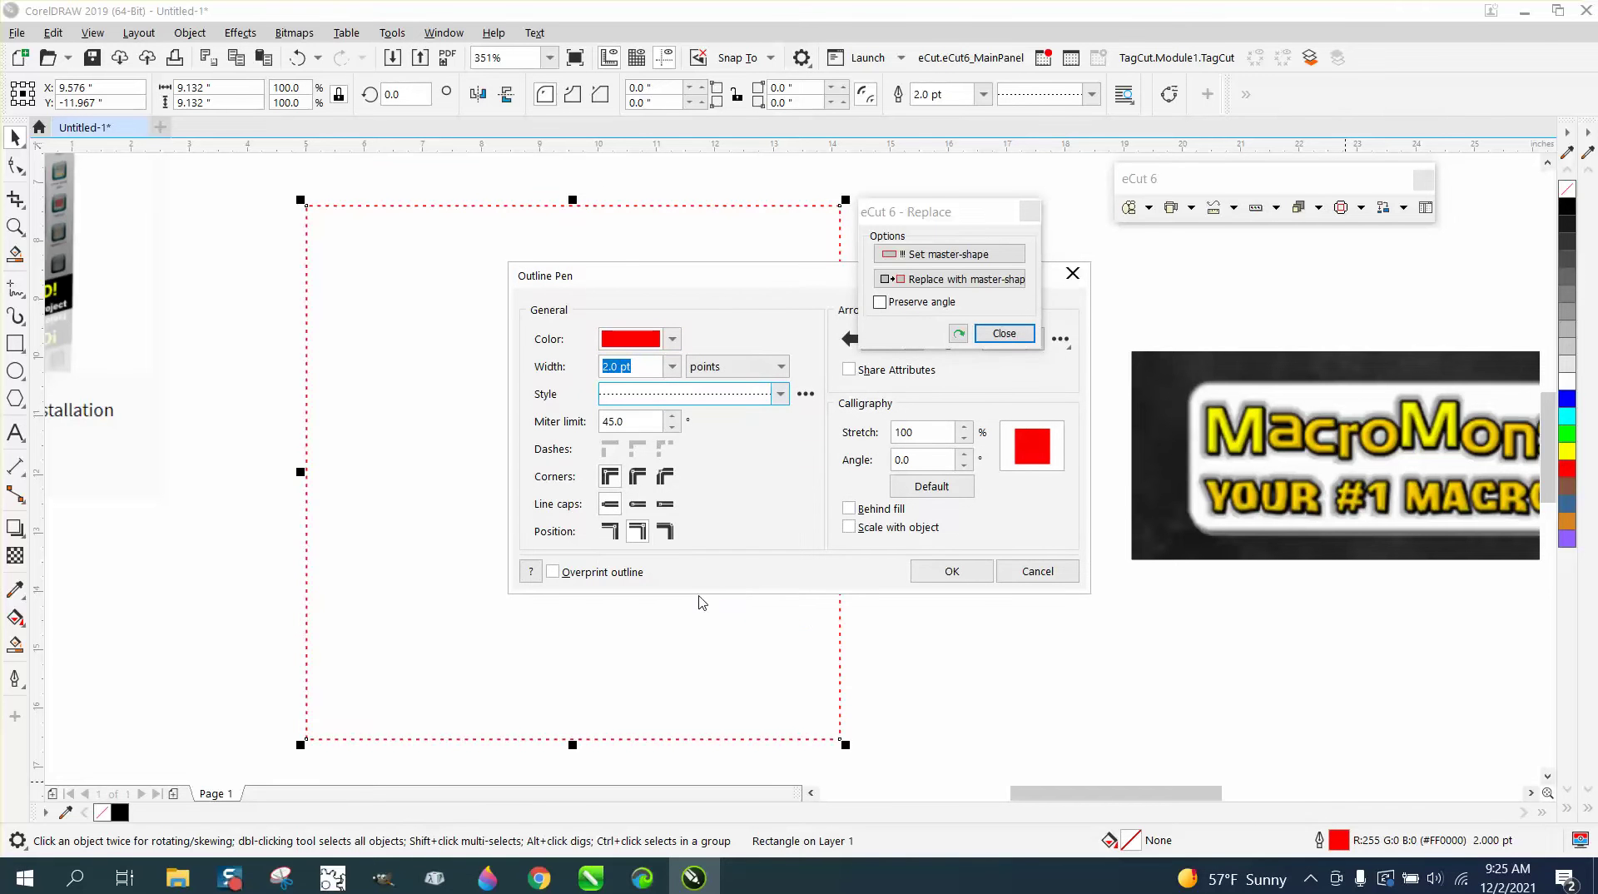
left_click(637, 506)
left_click(951, 571)
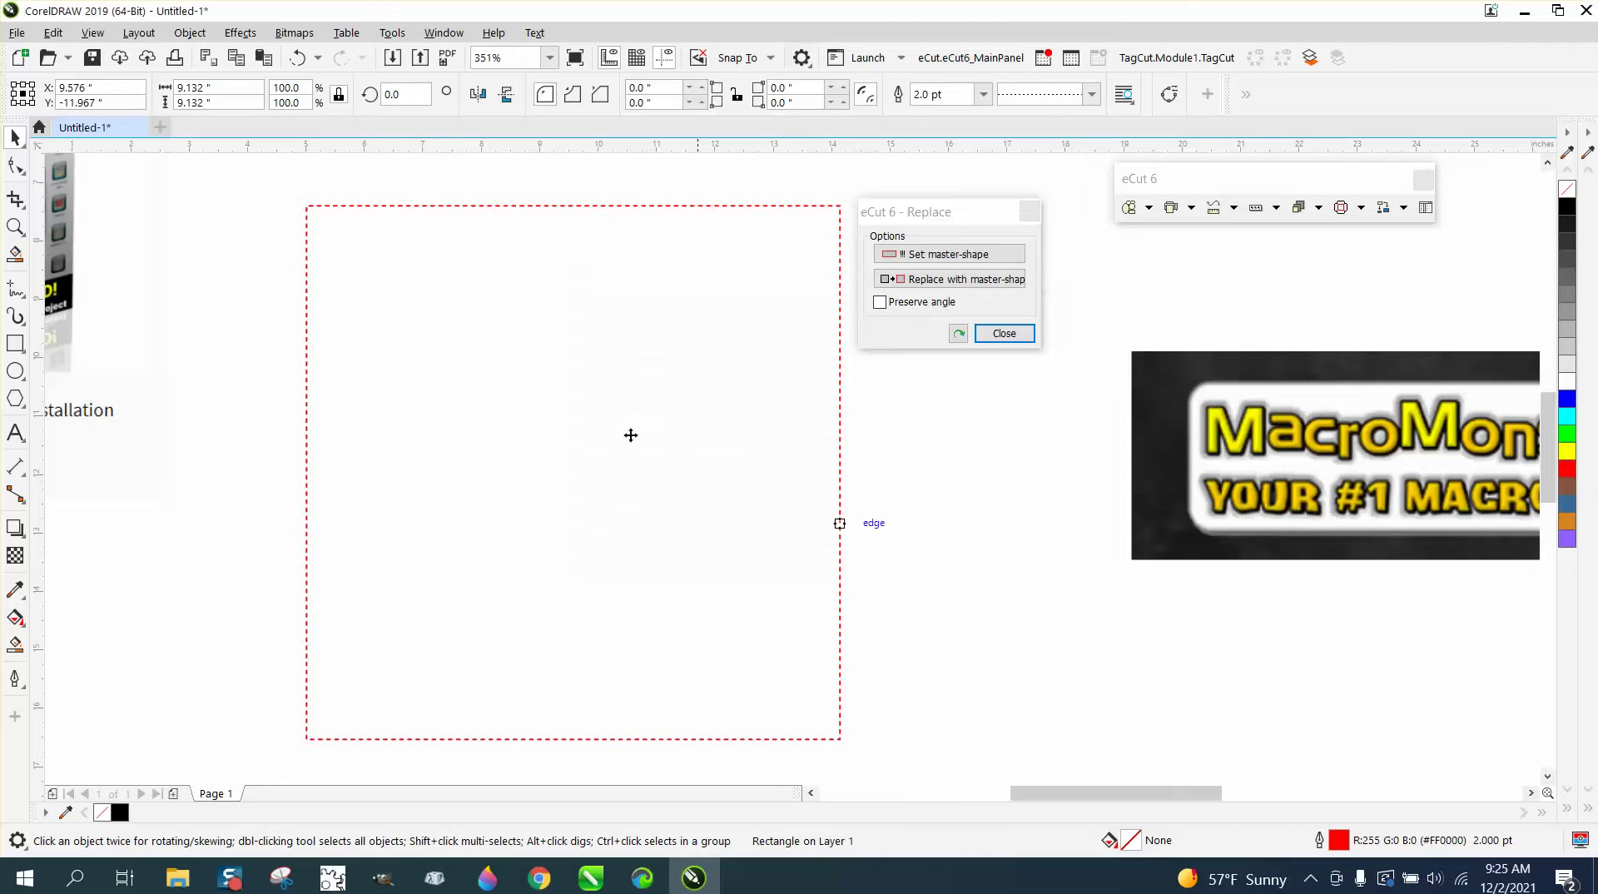
Step: Zoom in to inspect the dotted square's top-left corner and the small black dot
key("z")
left_click_drag(308, 201, 363, 220)
scroll(507, 317, "down", 10)
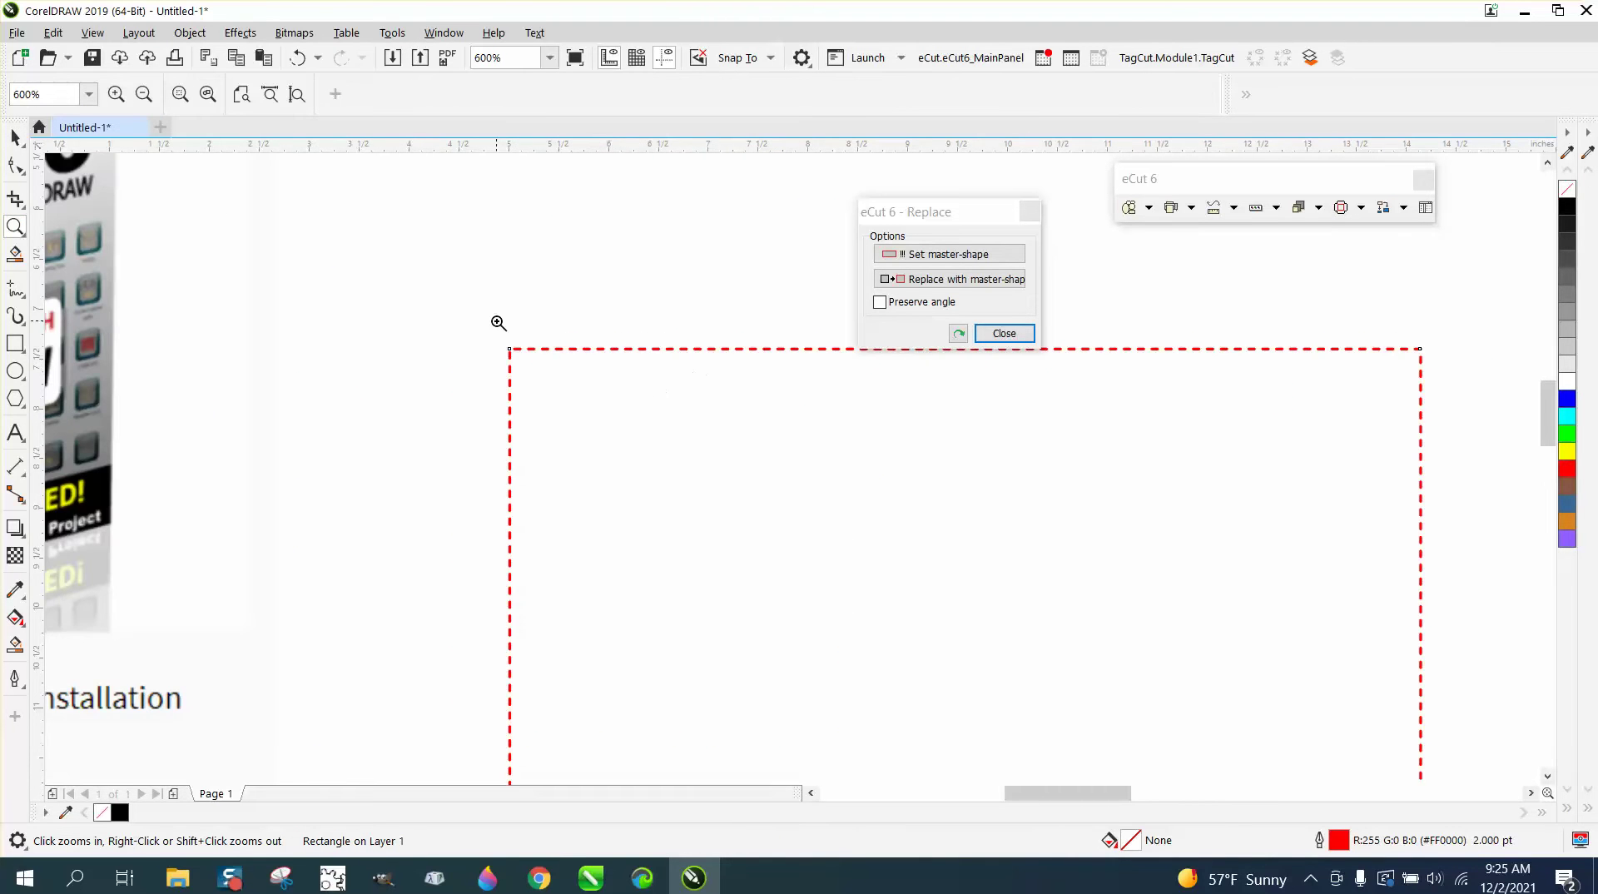
left_click_drag(535, 342, 600, 356)
scroll(626, 381, "down", 10)
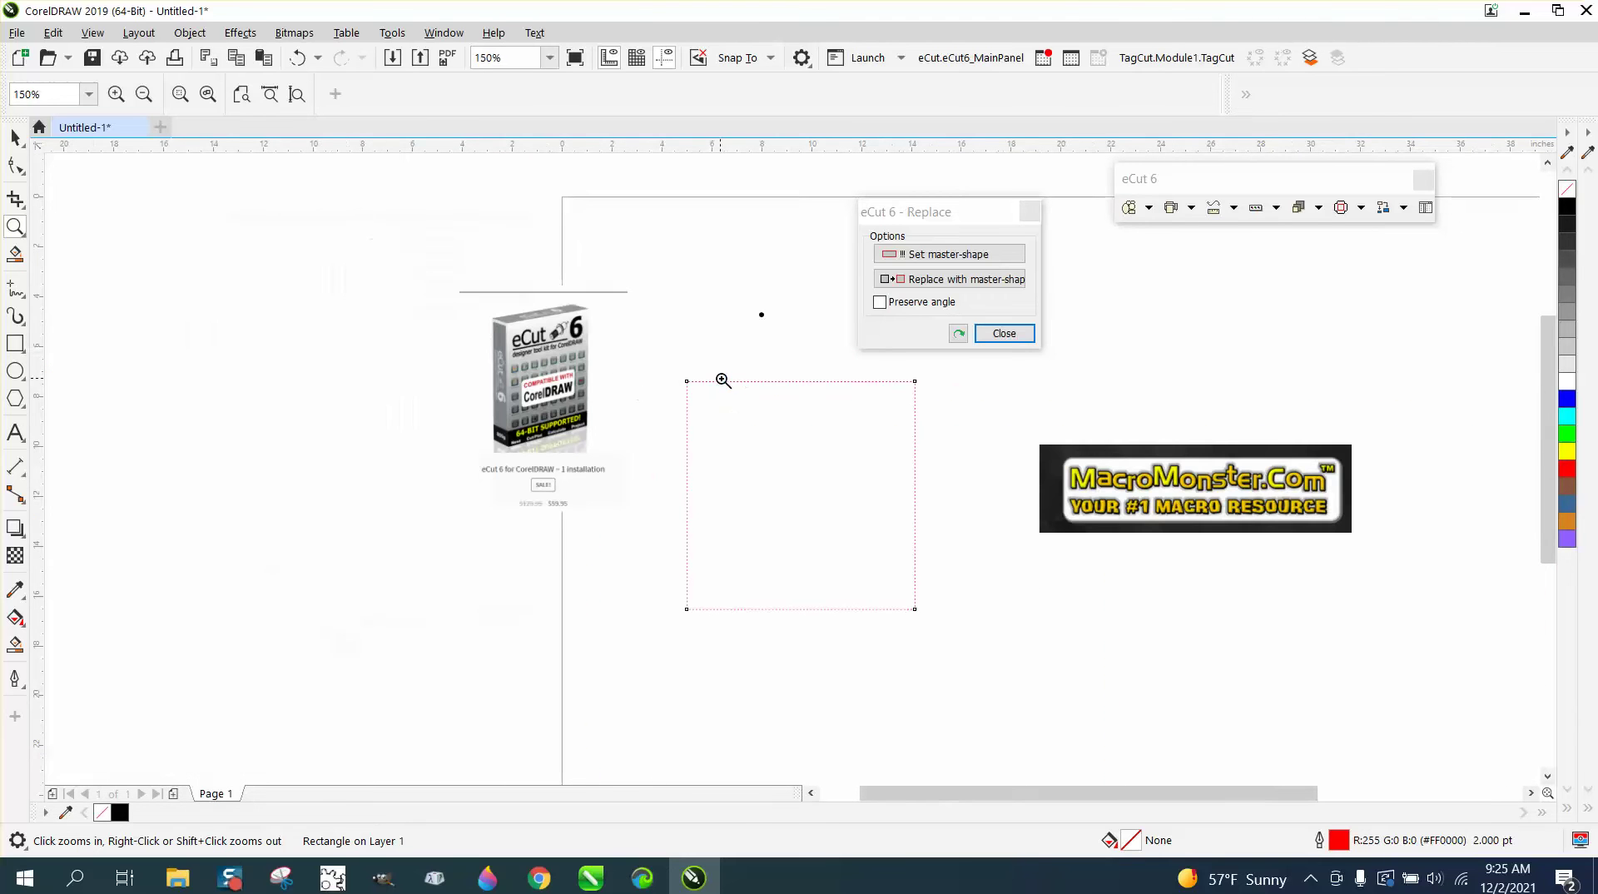
left_click(15, 137)
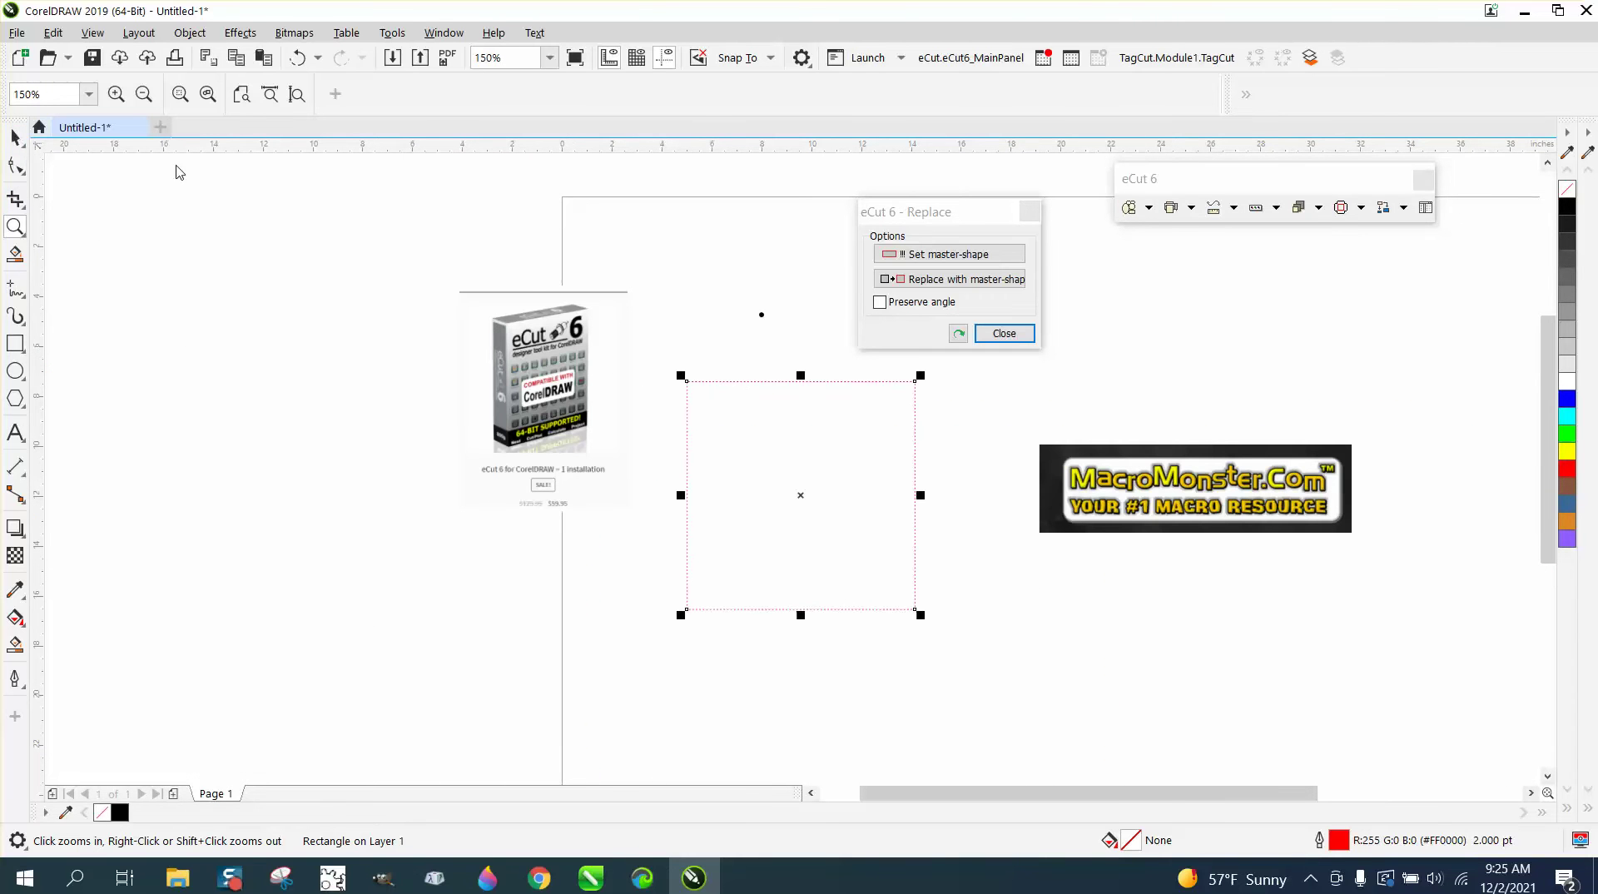
left_click(762, 317)
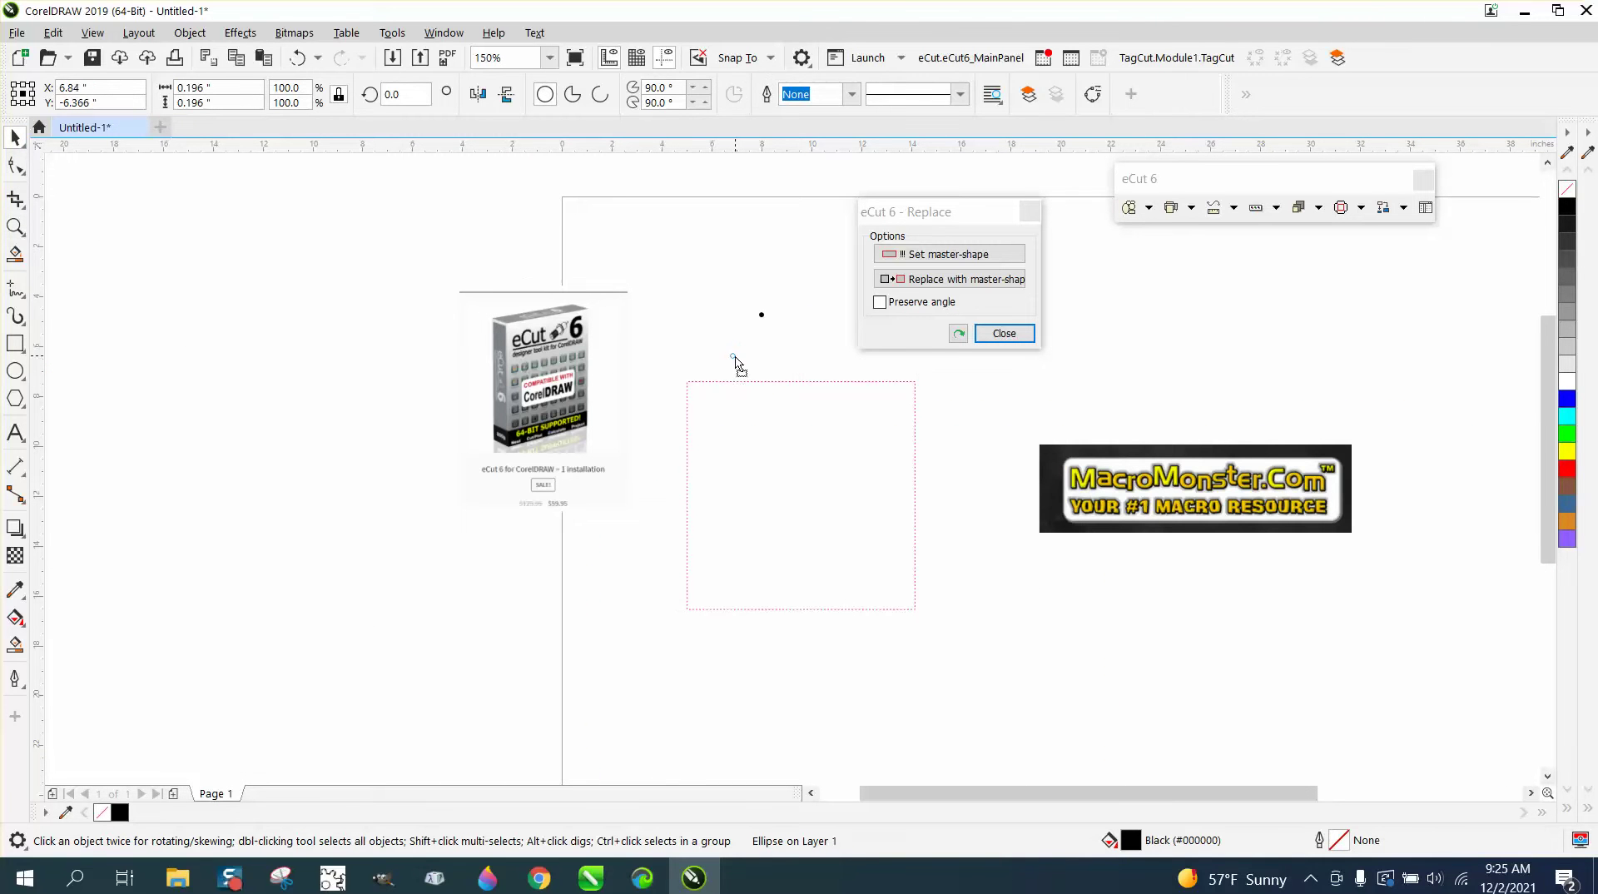
key("z")
left_click_drag(688, 330, 1117, 418)
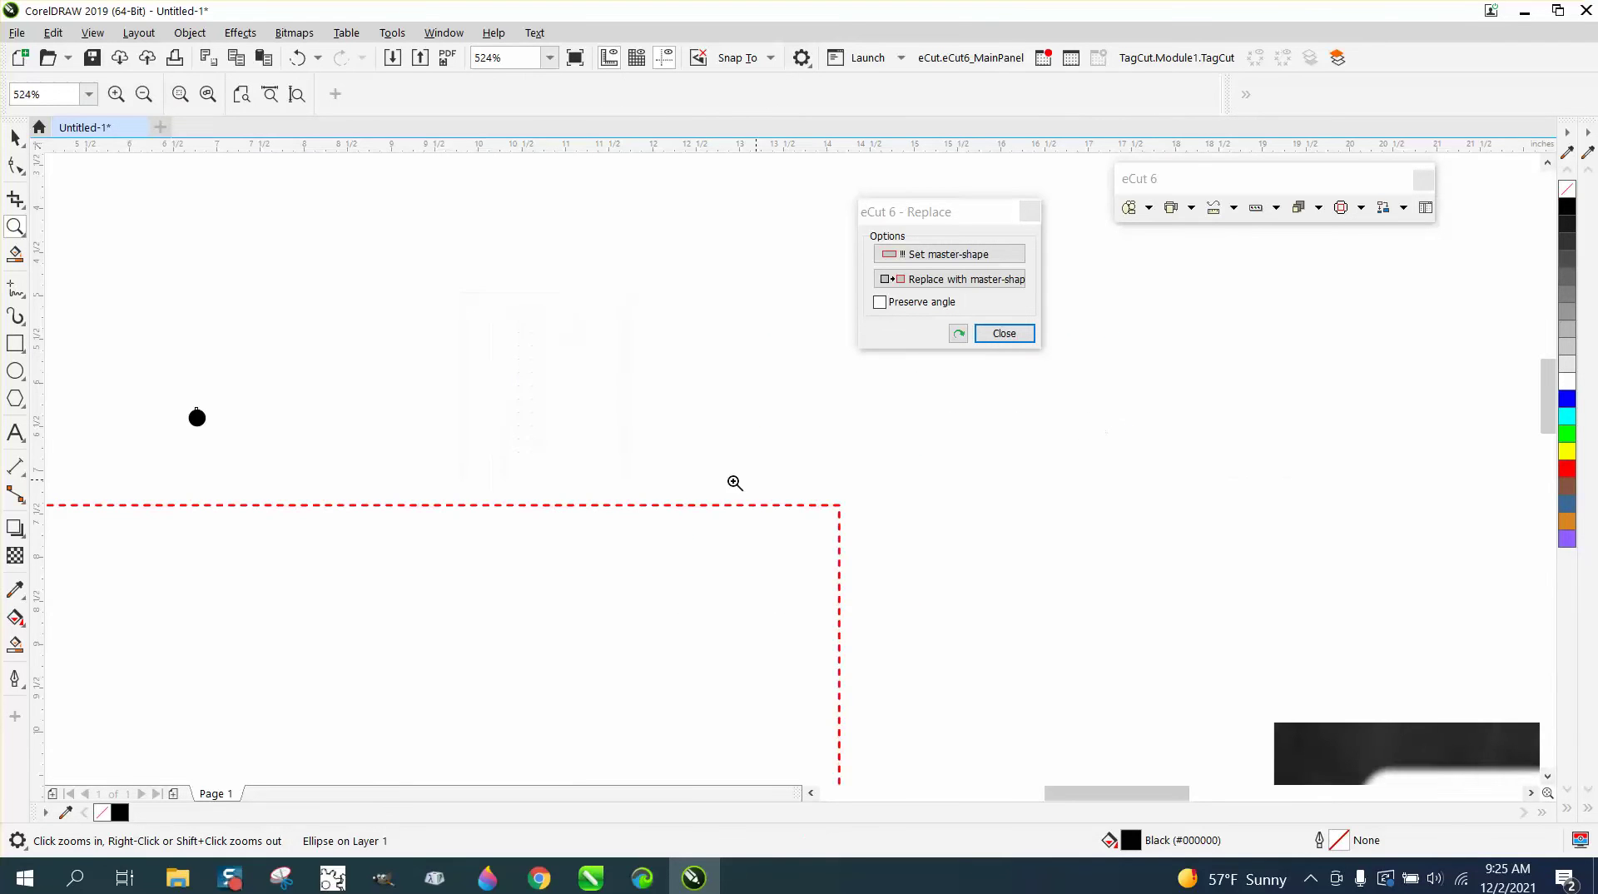
left_click(15, 136)
scroll(533, 400, "down", 3)
Step: Set the dotted square's outline width to 8.0 pt
left_click(574, 446)
left_click(983, 94)
left_click(926, 241)
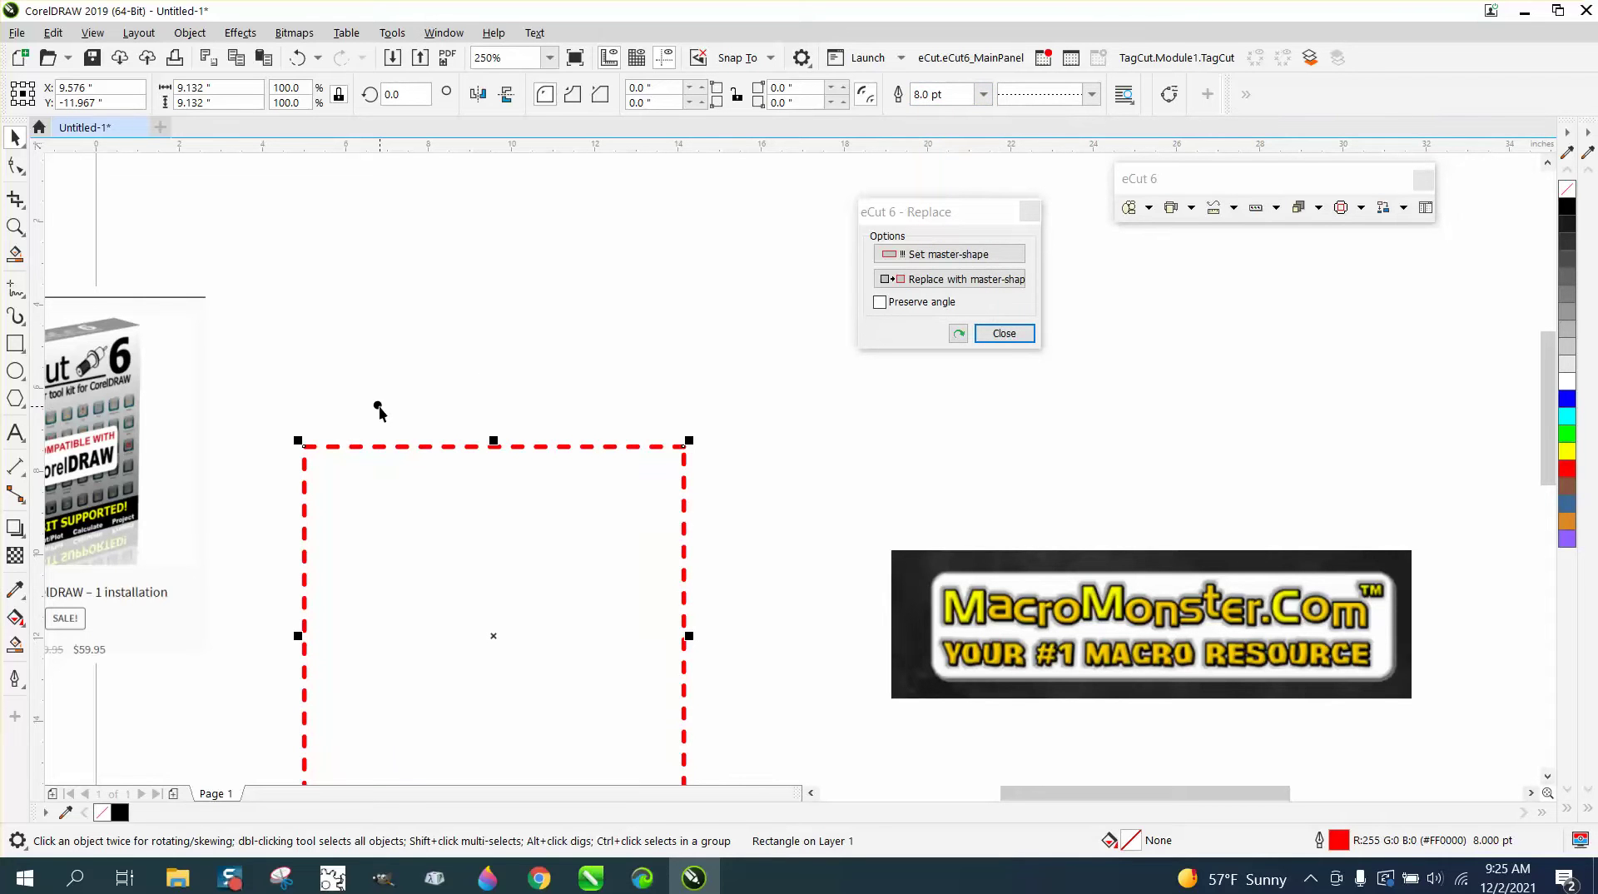
Step: Set the small black dot as the eCut Replace master shape
left_click(420, 399)
left_click(378, 405)
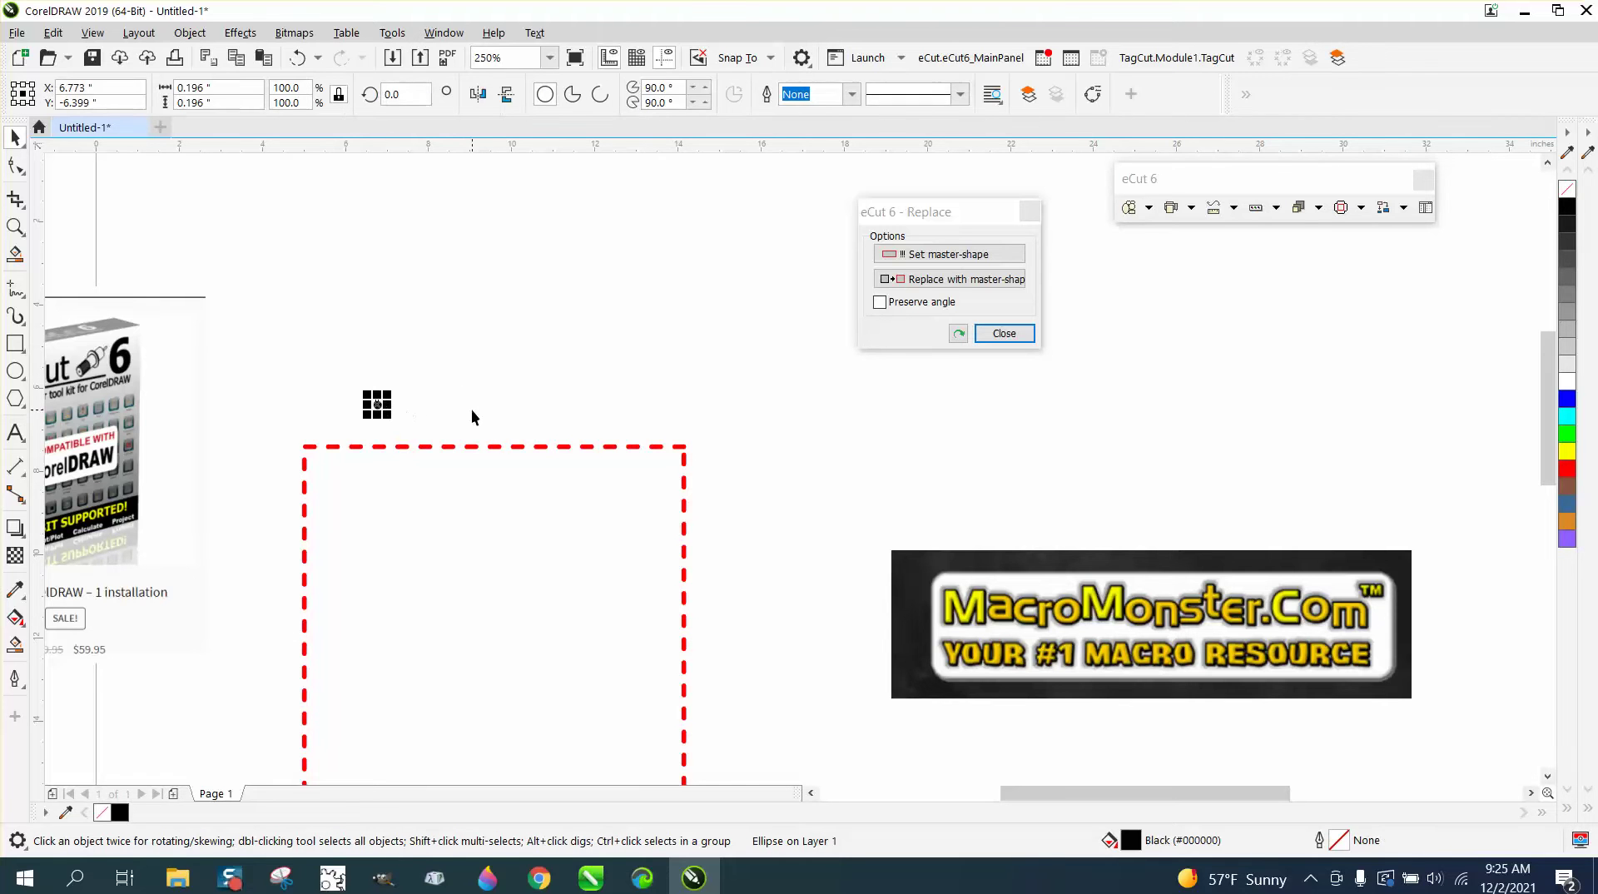
left_click(954, 260)
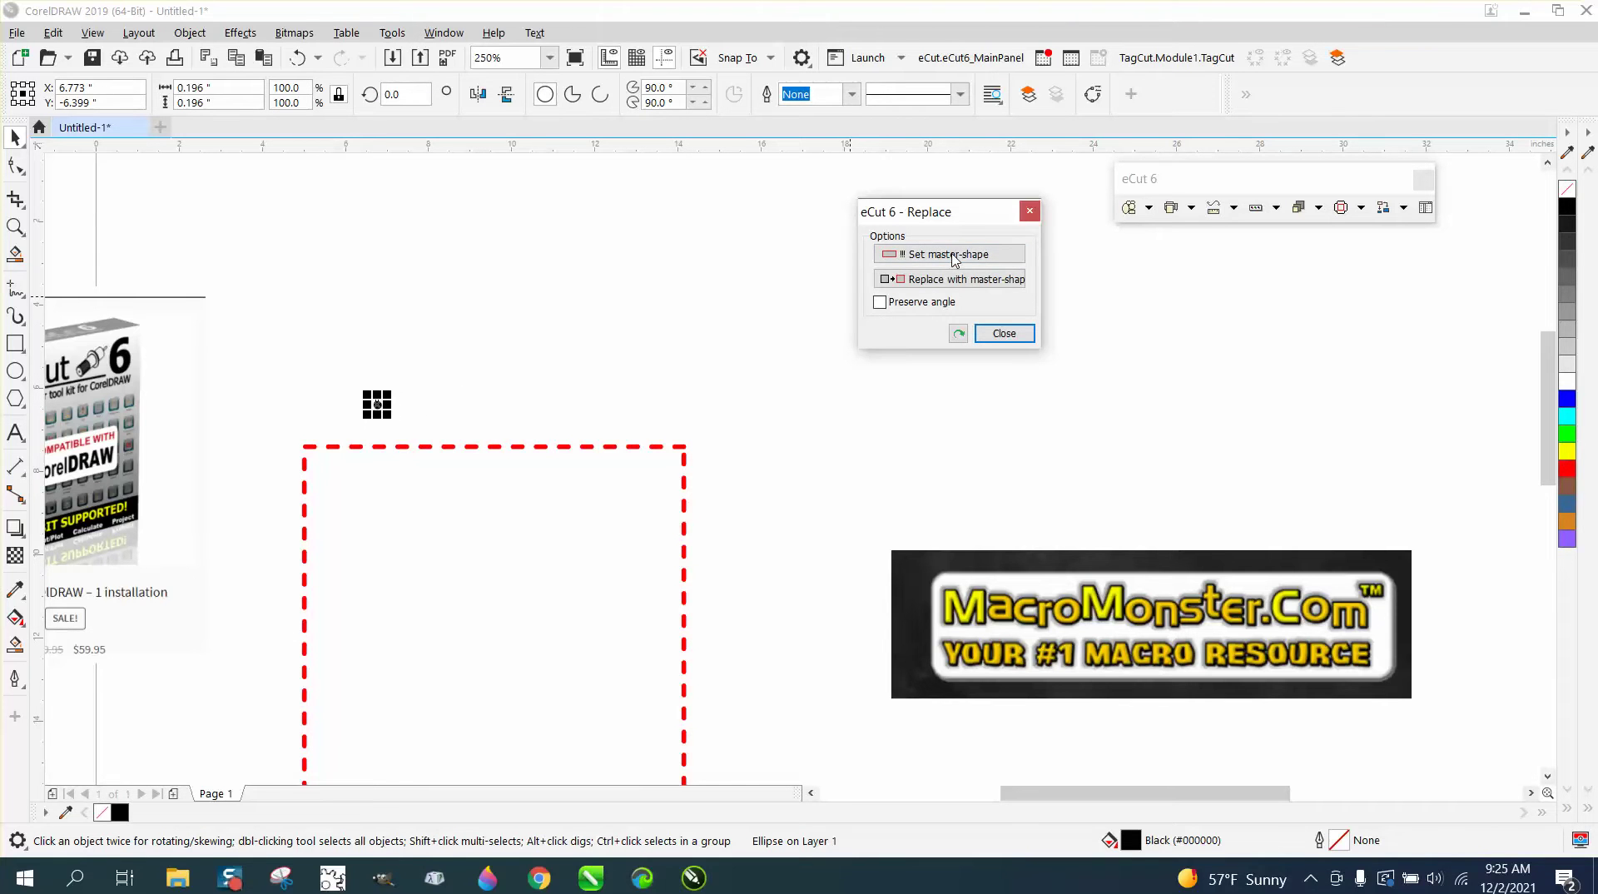
Step: Replace the red dashed square with the master circle and zoom in on the result
left_click(736, 314)
scroll(706, 375, "down", 3)
left_click_drag(754, 507, 756, 506)
left_click(935, 283)
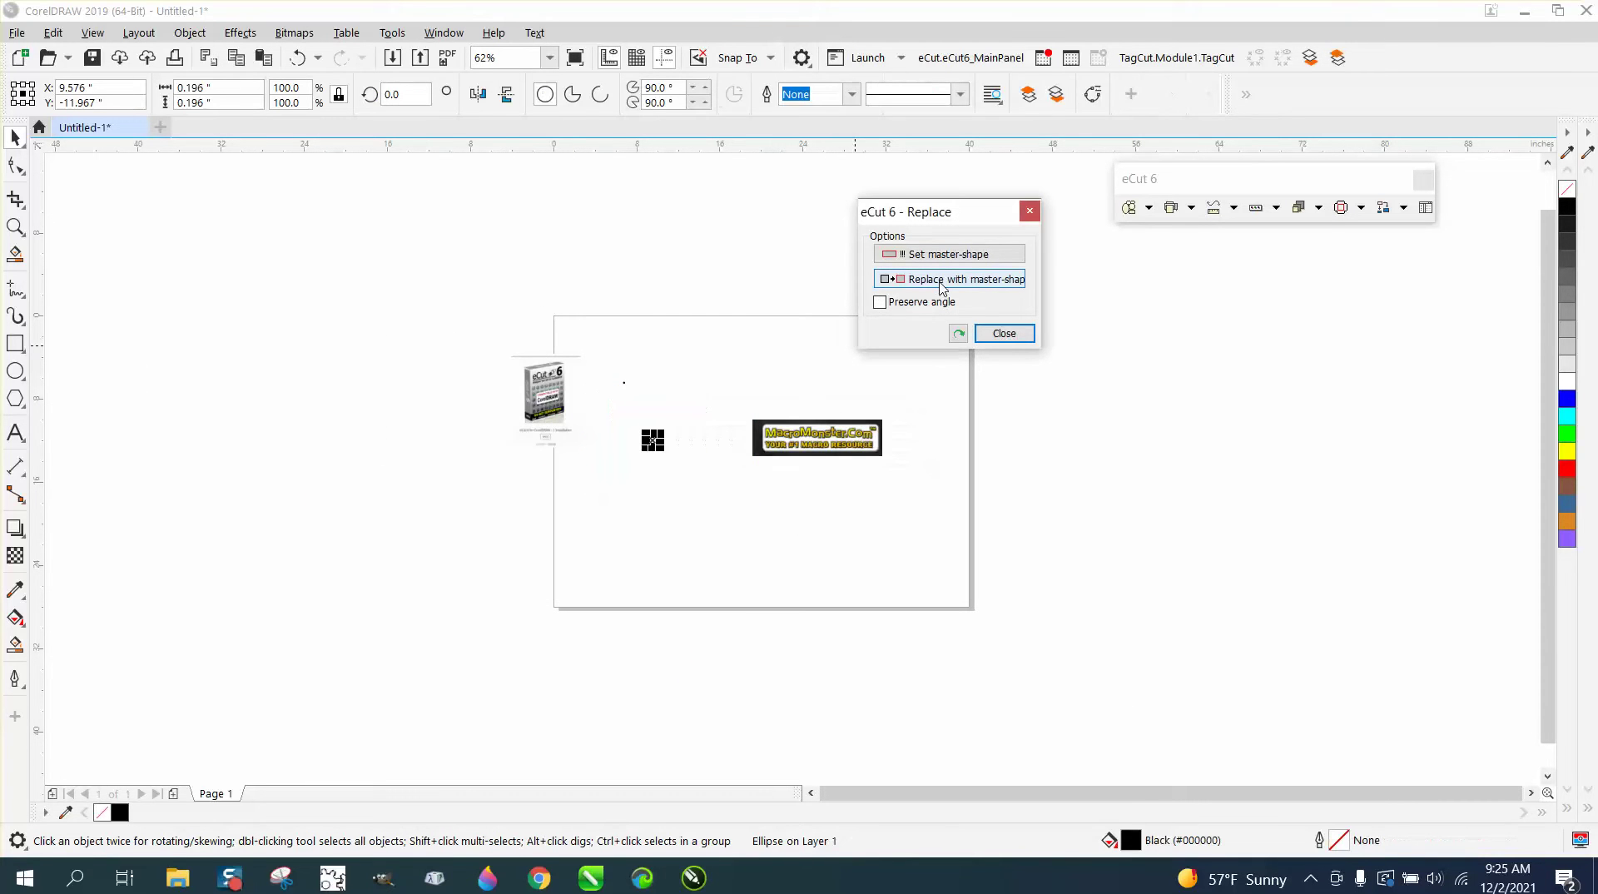
left_click(17, 226)
left_click_drag(626, 434, 714, 458)
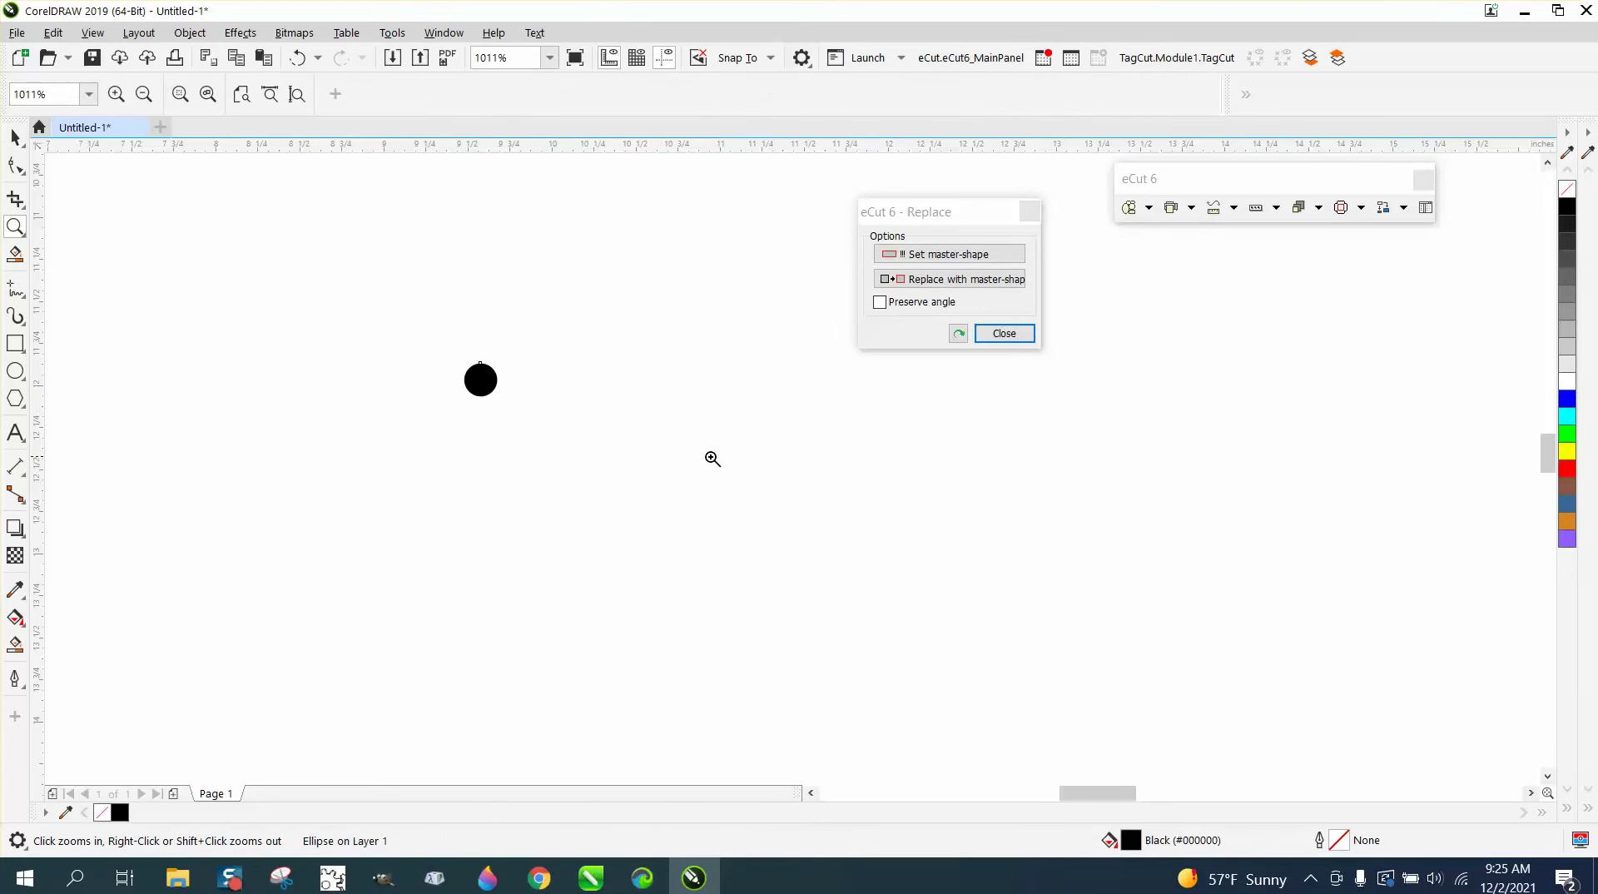
Step: Undo the replacement and convert the restored red dashed rectangle to curves
left_click(297, 65)
scroll(681, 381, "down", 5)
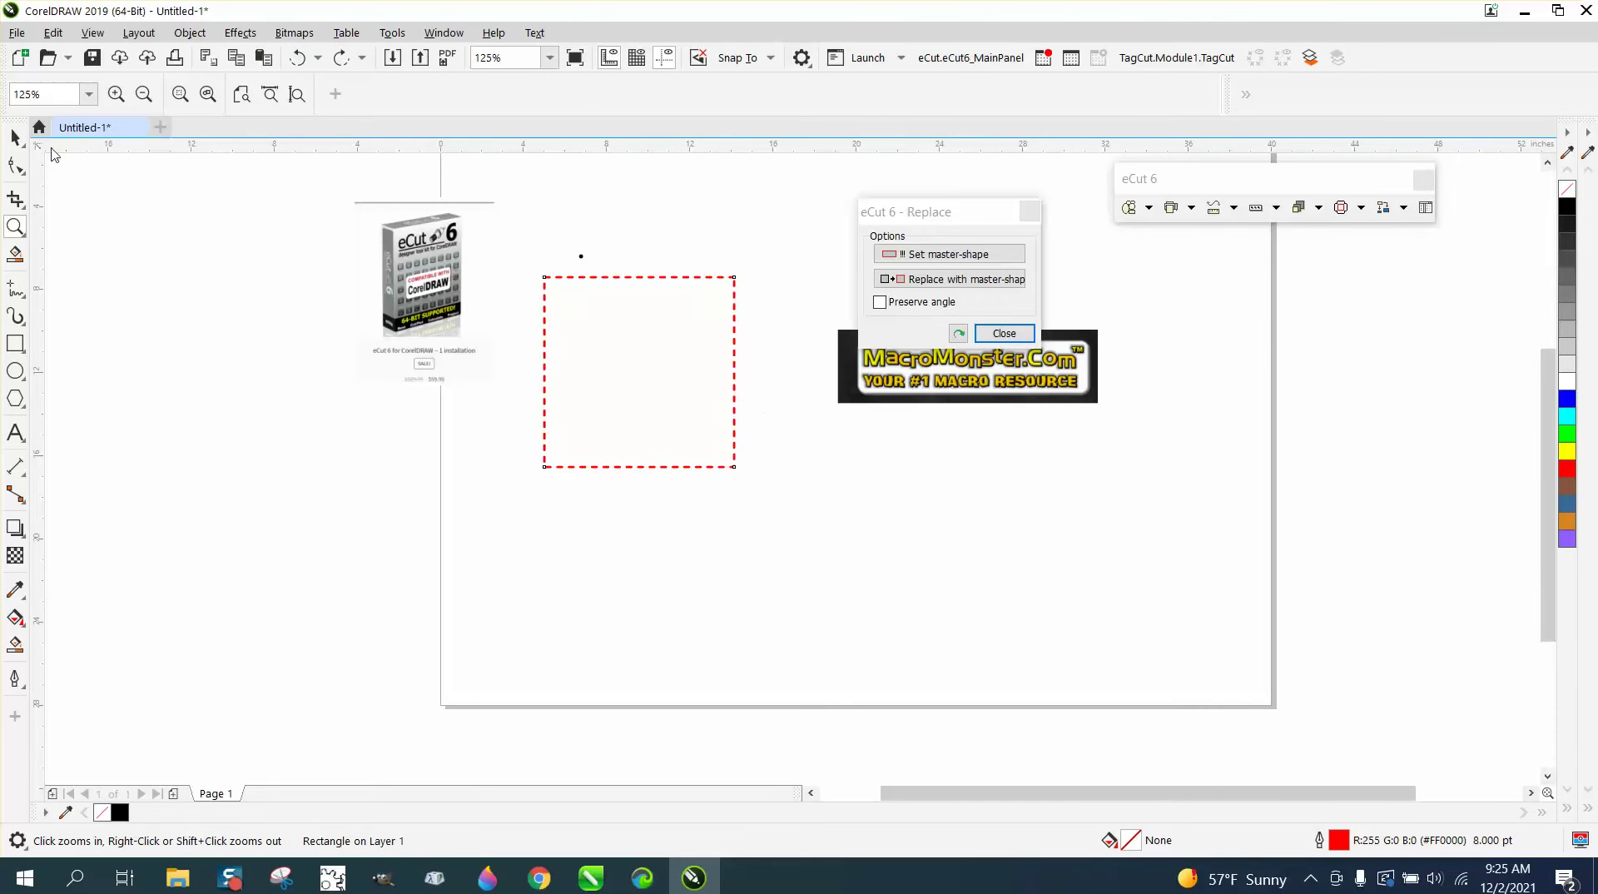
left_click(15, 138)
left_click(568, 278)
left_click(200, 38)
left_click(258, 526)
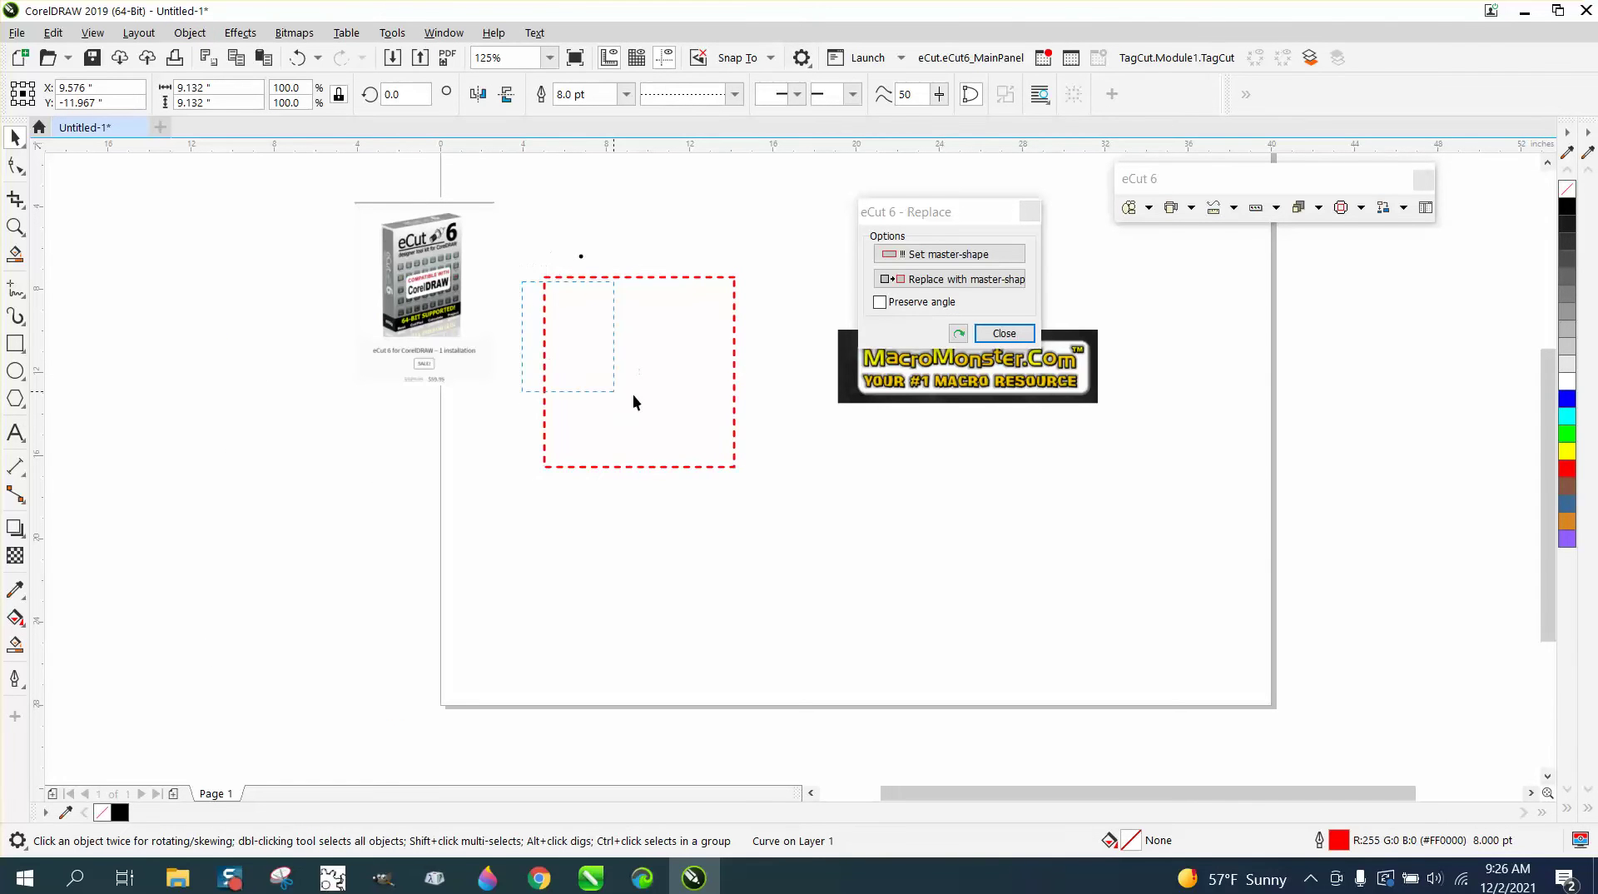
Step: Convert the curve's outline to an object and break it apart into separate dashes
left_click(511, 280)
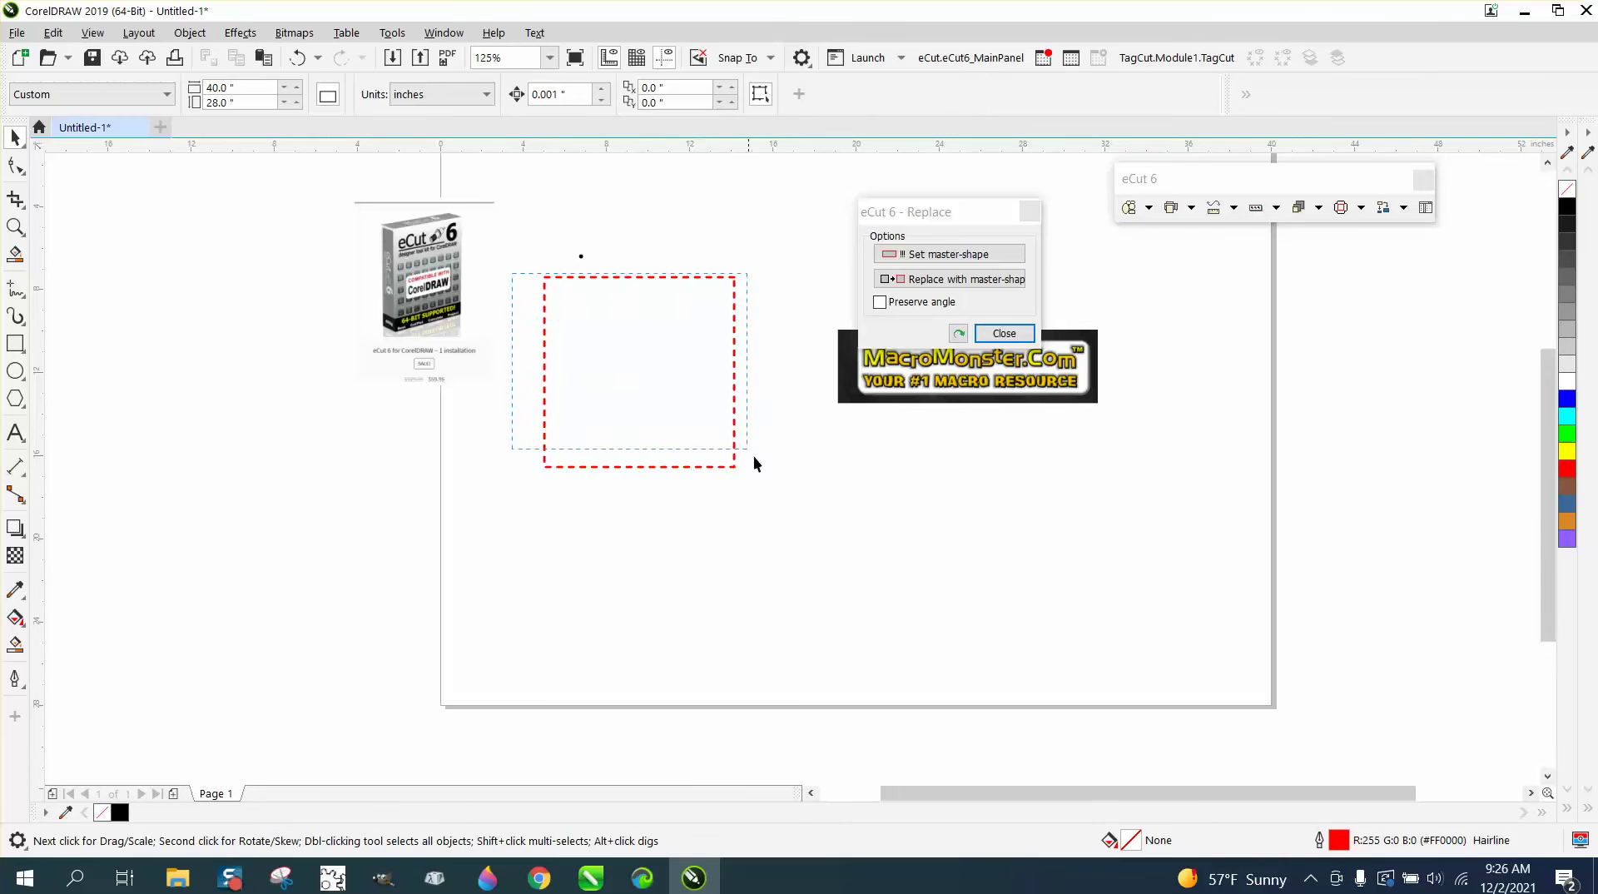
left_click_drag(783, 484, 784, 484)
left_click(190, 32)
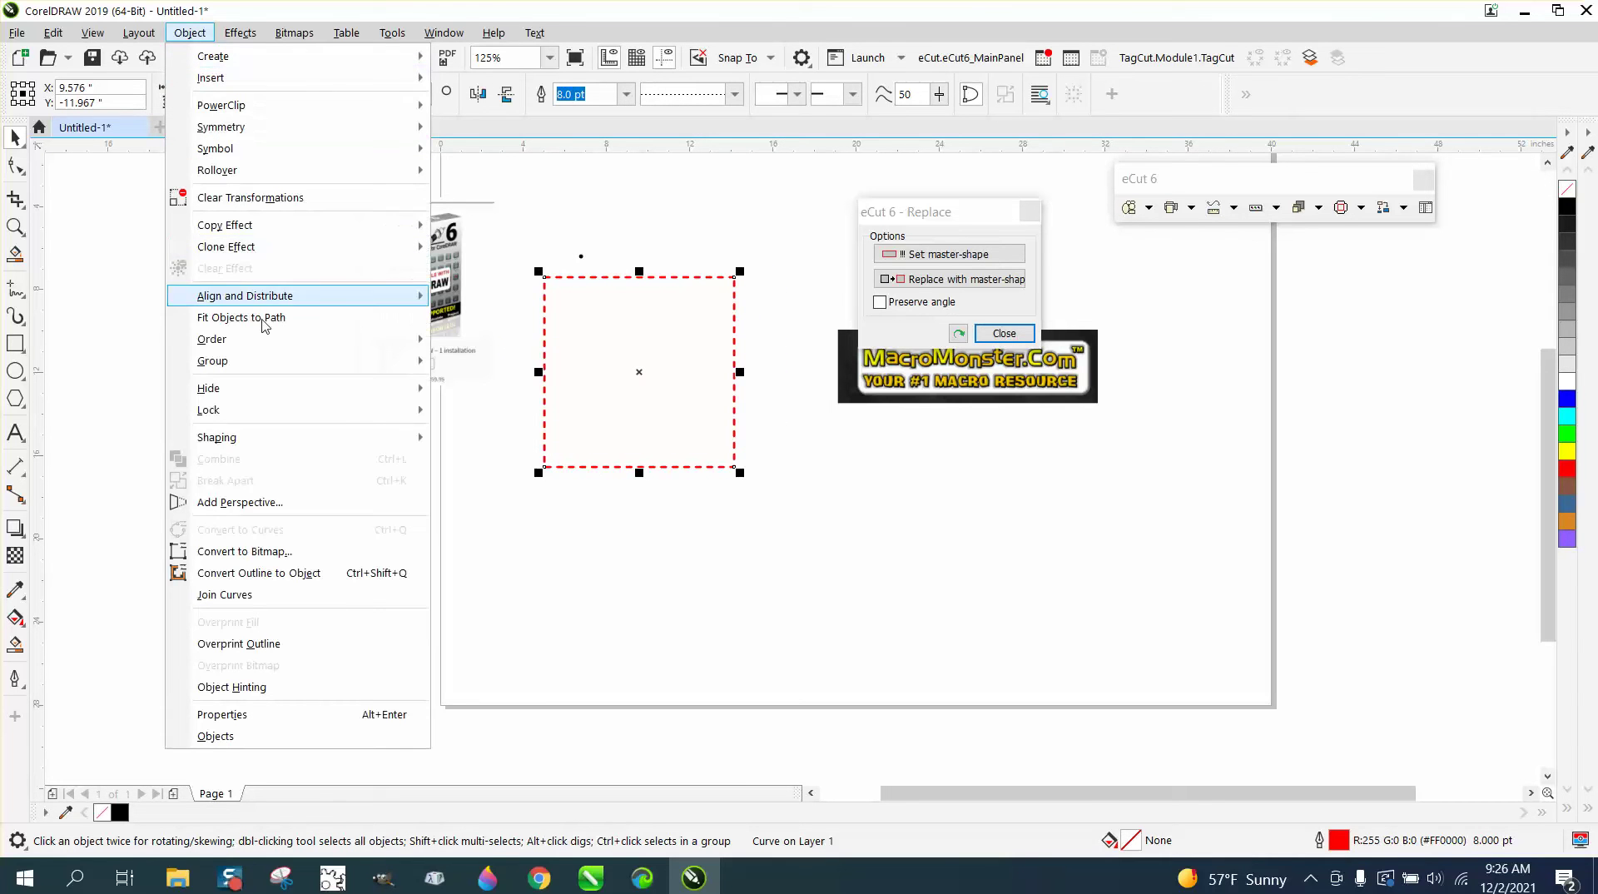
left_click(283, 573)
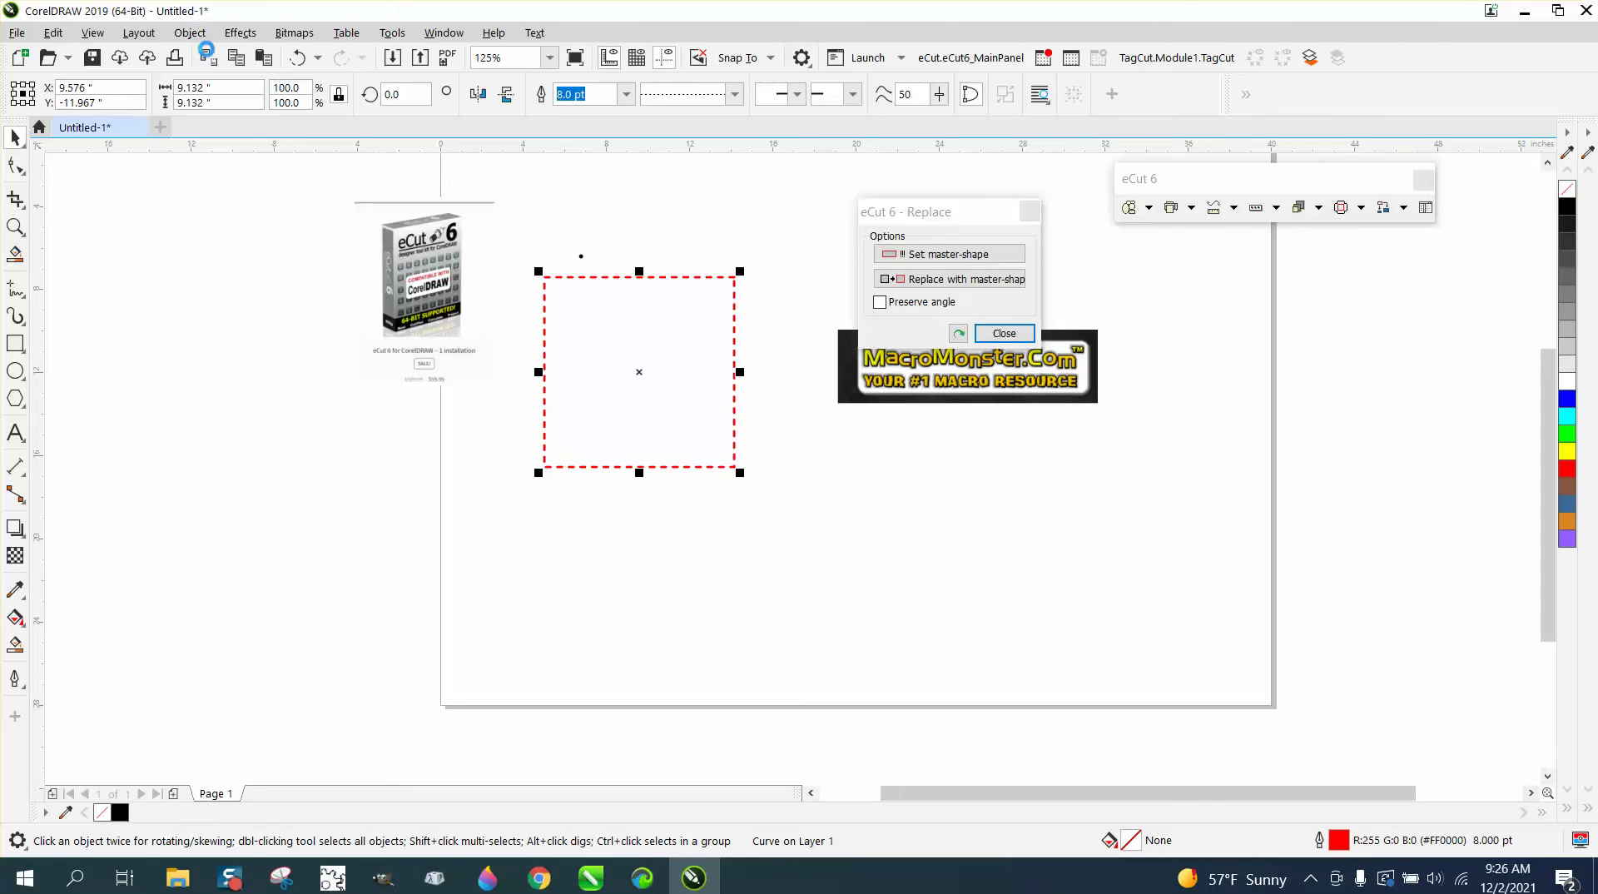
left_click(198, 37)
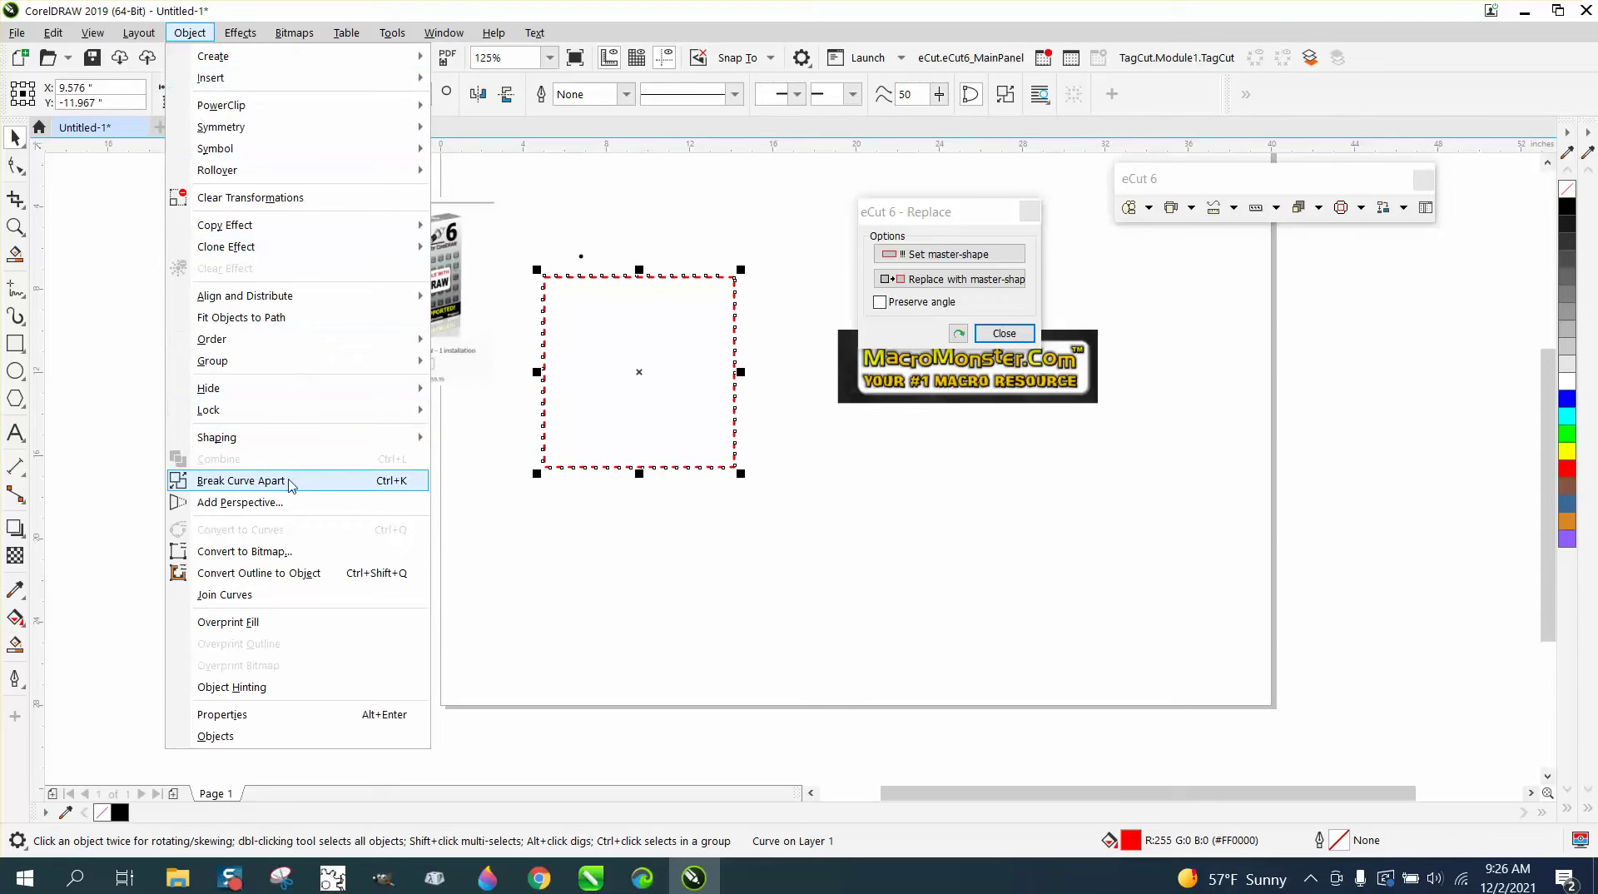
left_click(287, 477)
Step: Select a single top-edge dash and zoom in around the red square
left_click(626, 276)
left_click(14, 226)
left_click_drag(504, 218, 815, 493)
left_click(14, 135)
left_click(367, 156)
Step: Test replacing one top-edge dash with the black circle master, then undo it
left_click(596, 225)
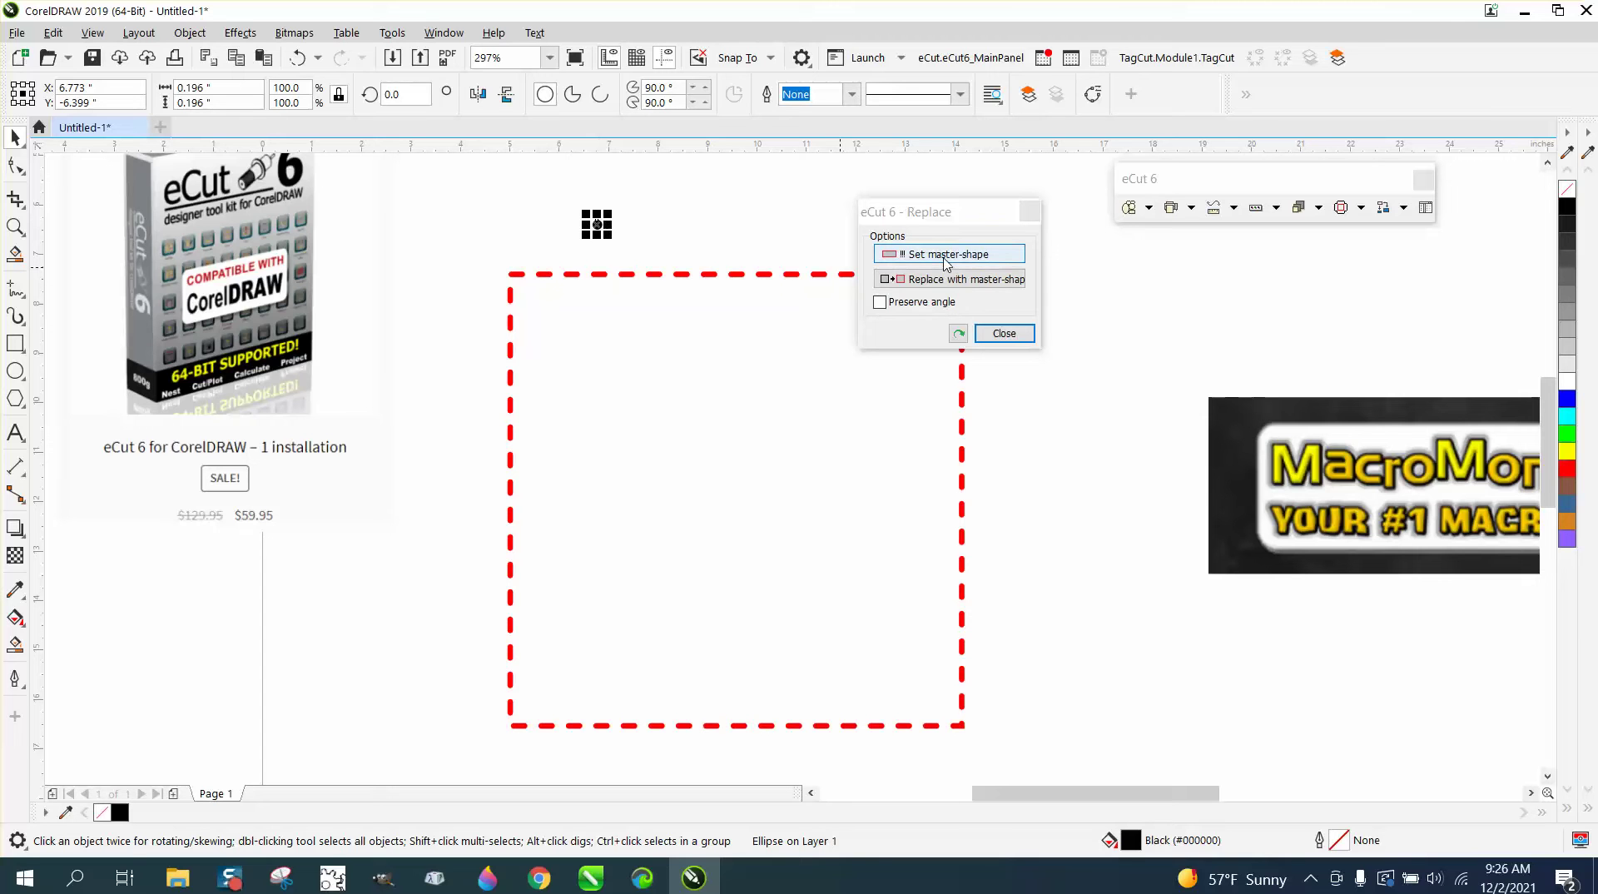
left_click(946, 258)
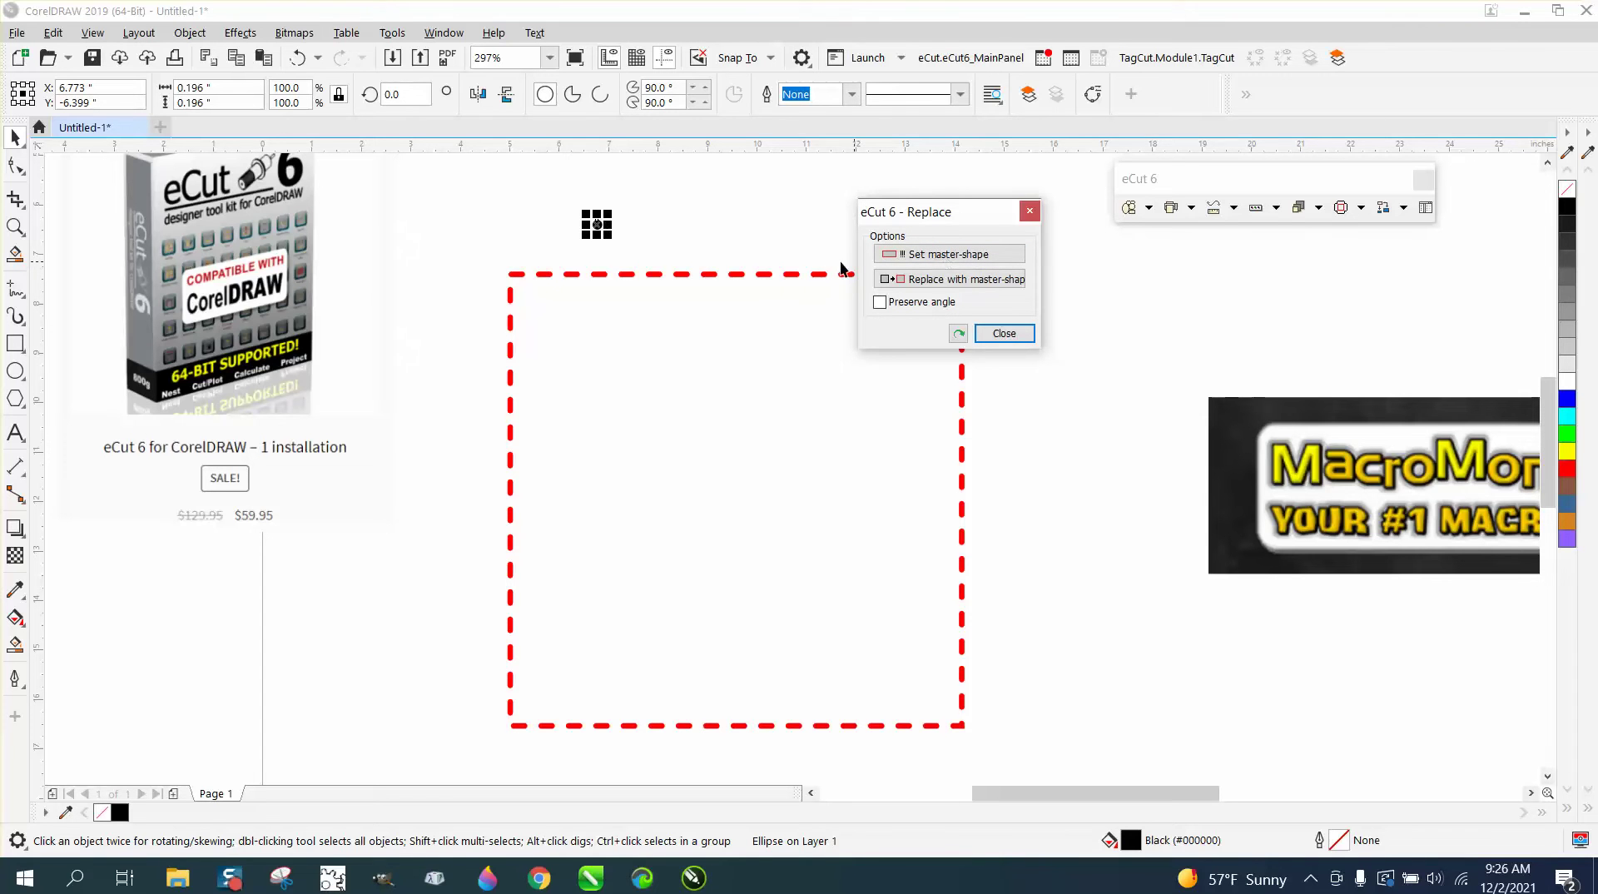
left_click(766, 273)
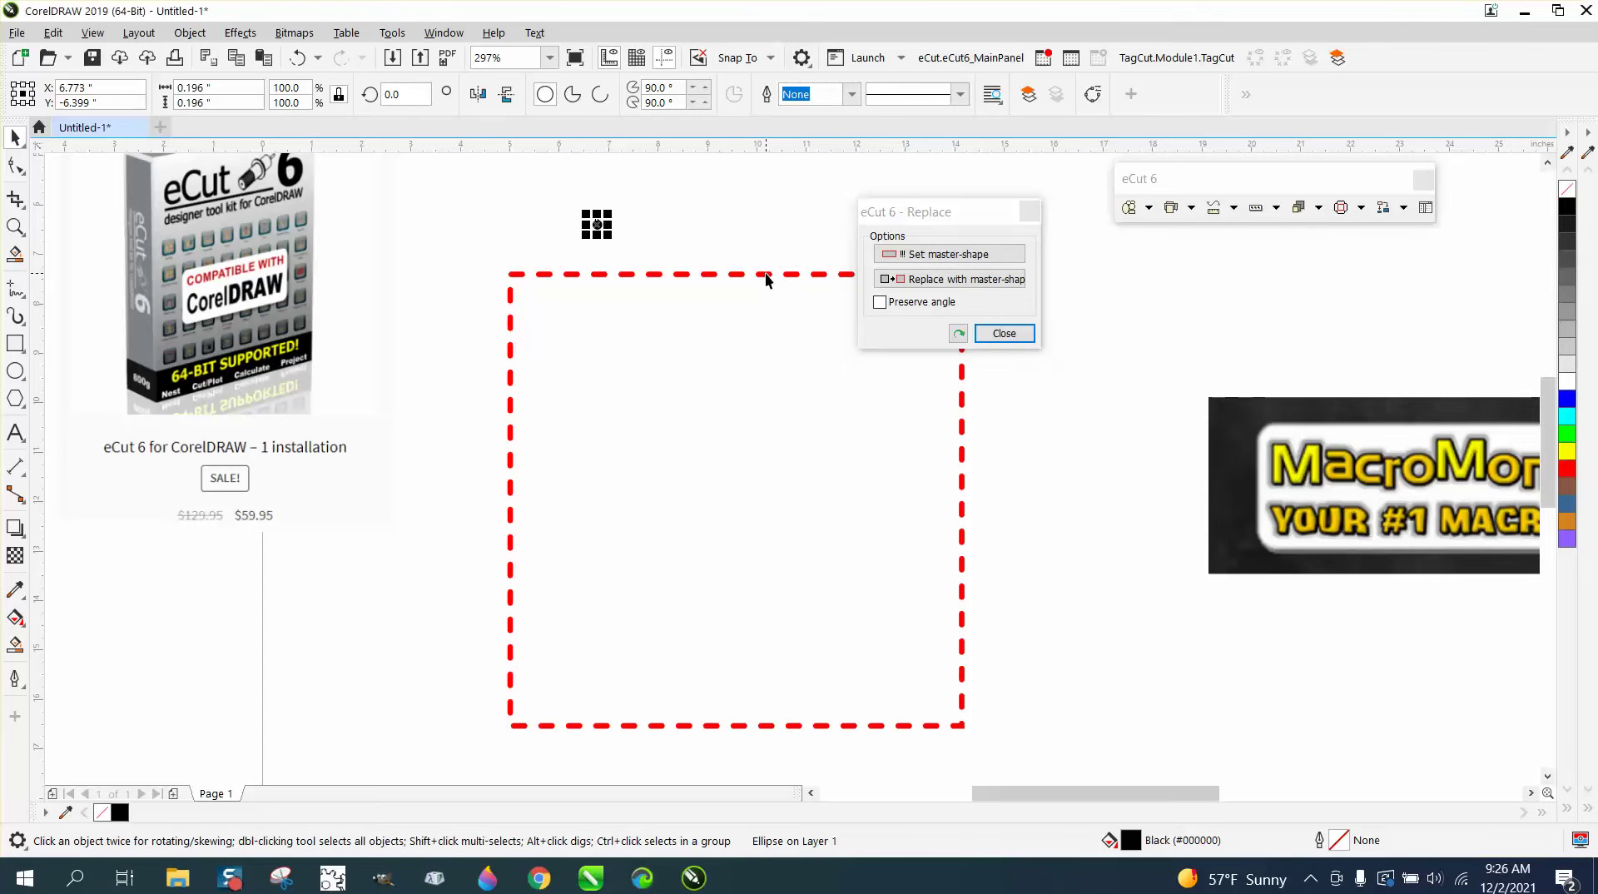
left_click(939, 283)
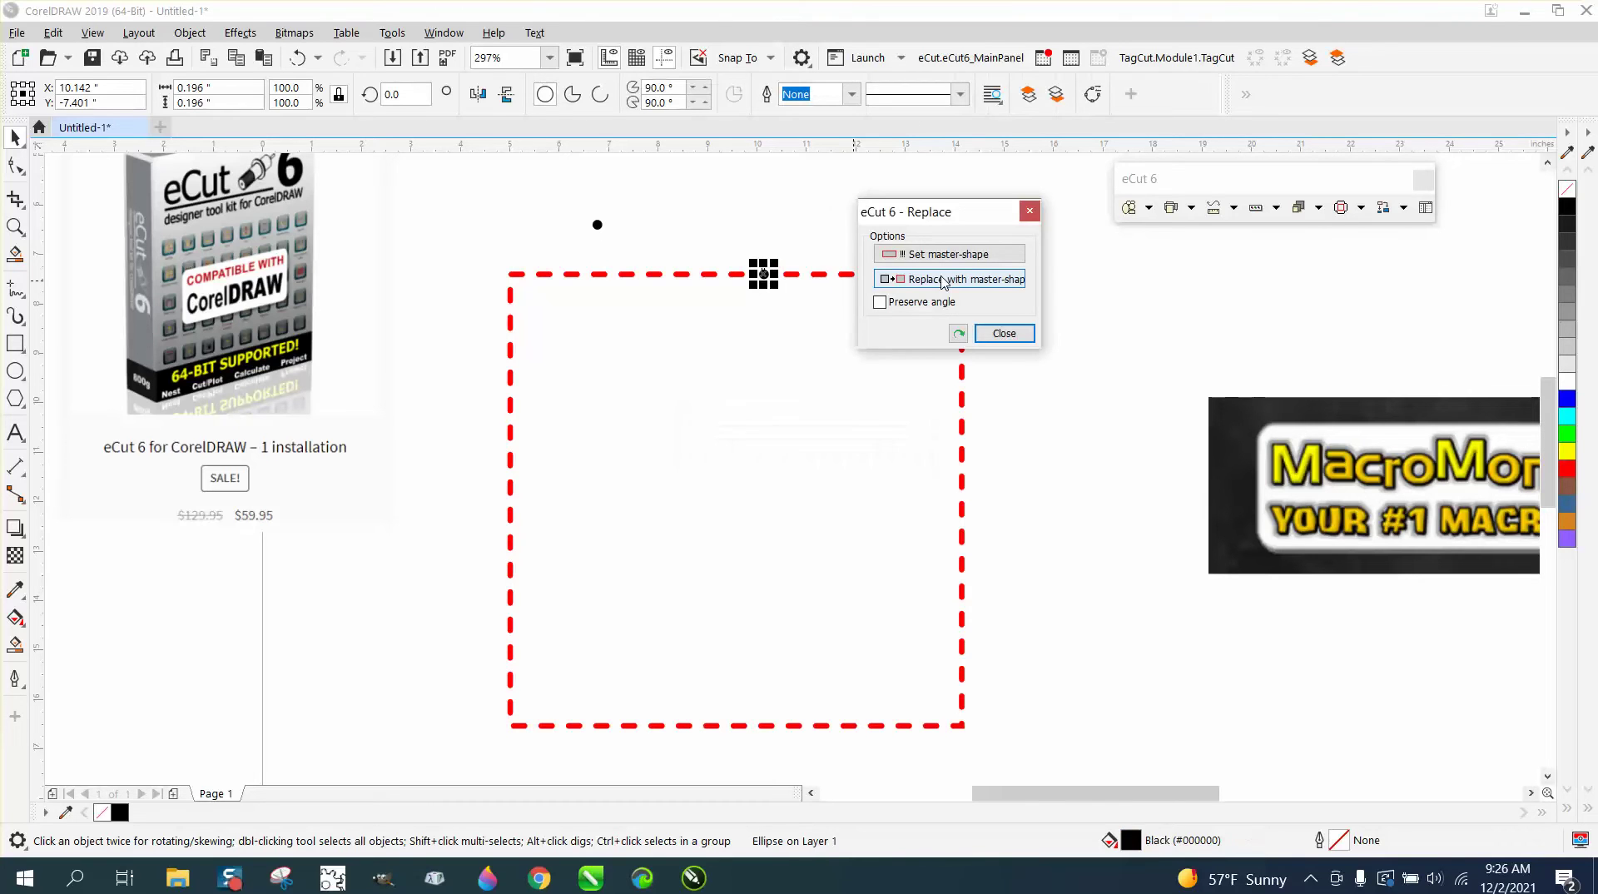
left_click(297, 57)
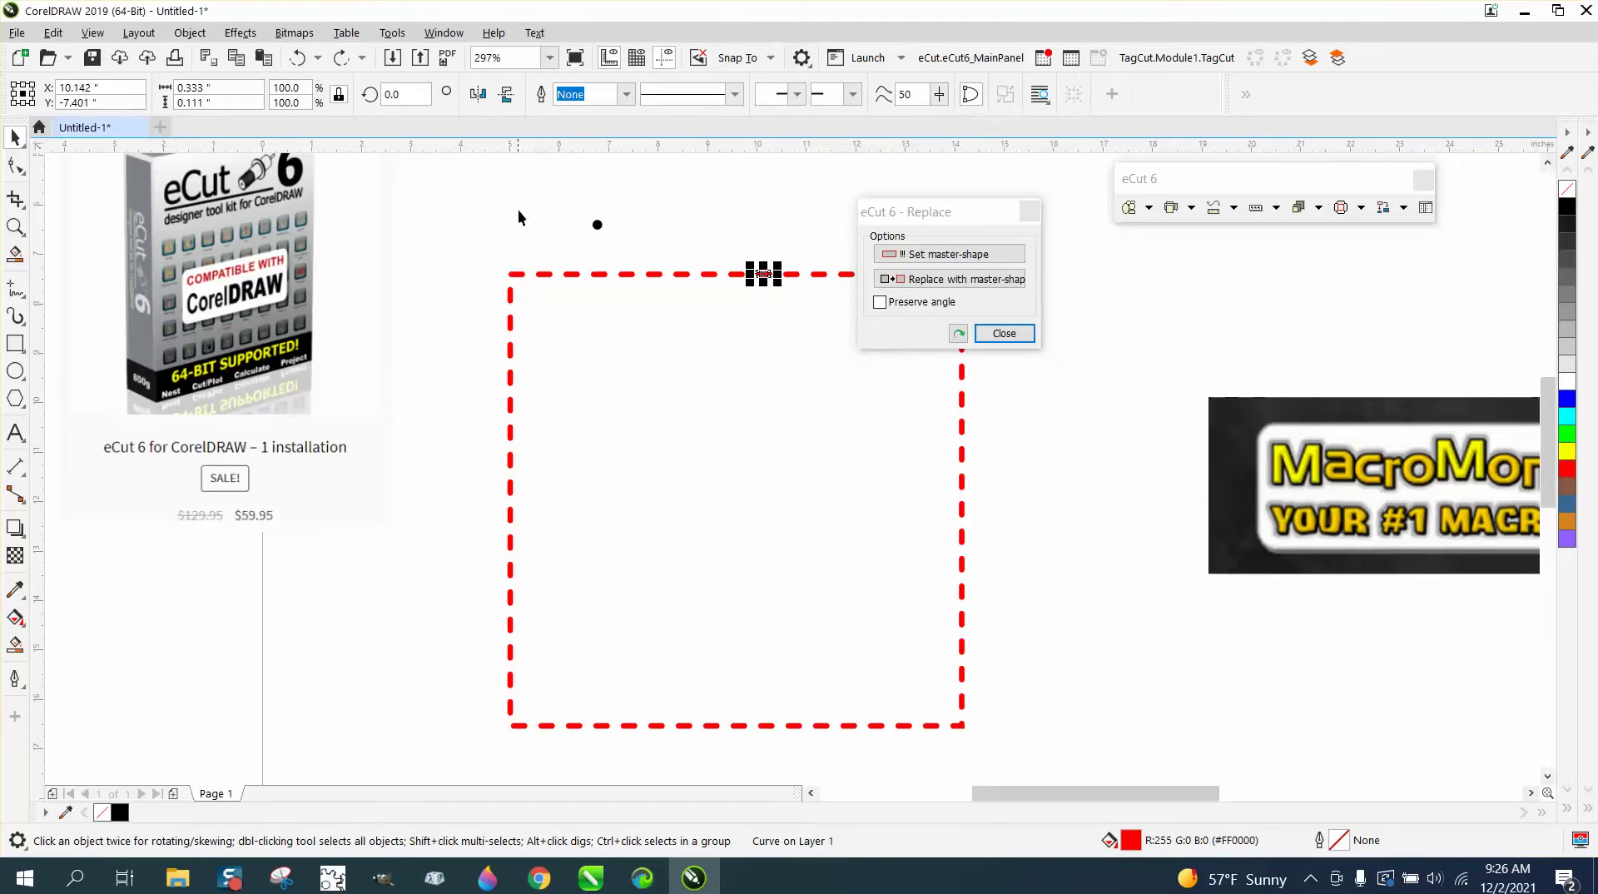
Step: Set the black circle as master again and replace all selected dashes with it
left_click(598, 225)
left_click(913, 257)
left_click_drag(489, 259, 537, 447)
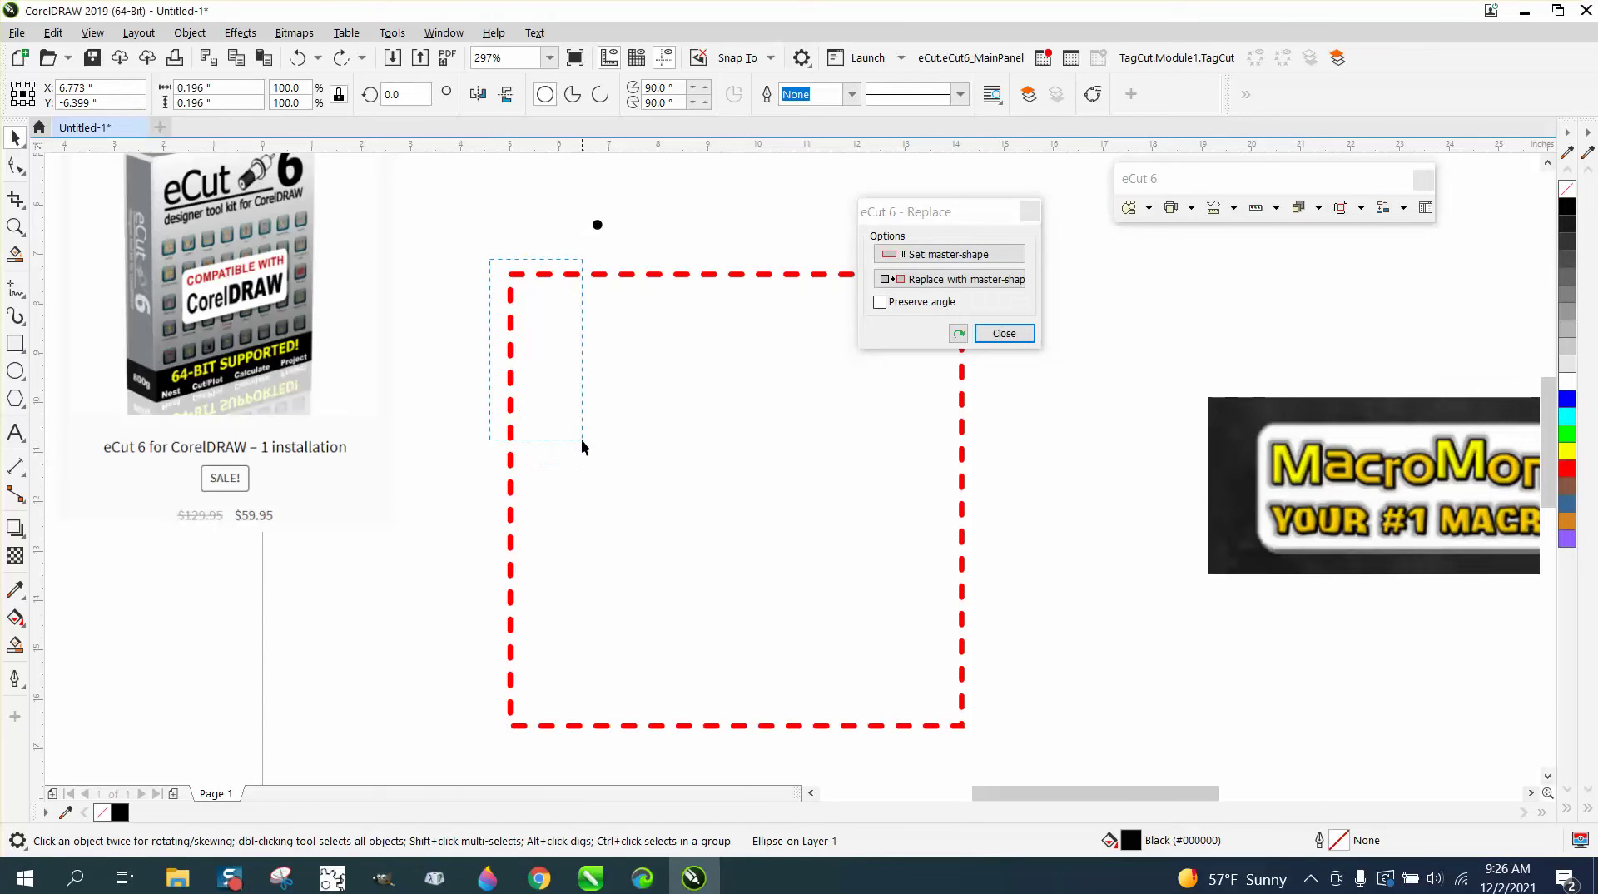
left_click_drag(909, 671, 1000, 747)
left_click(939, 286)
Step: Zoom in to inspect the new dots, then undo to restore the red dashes
left_click(15, 226)
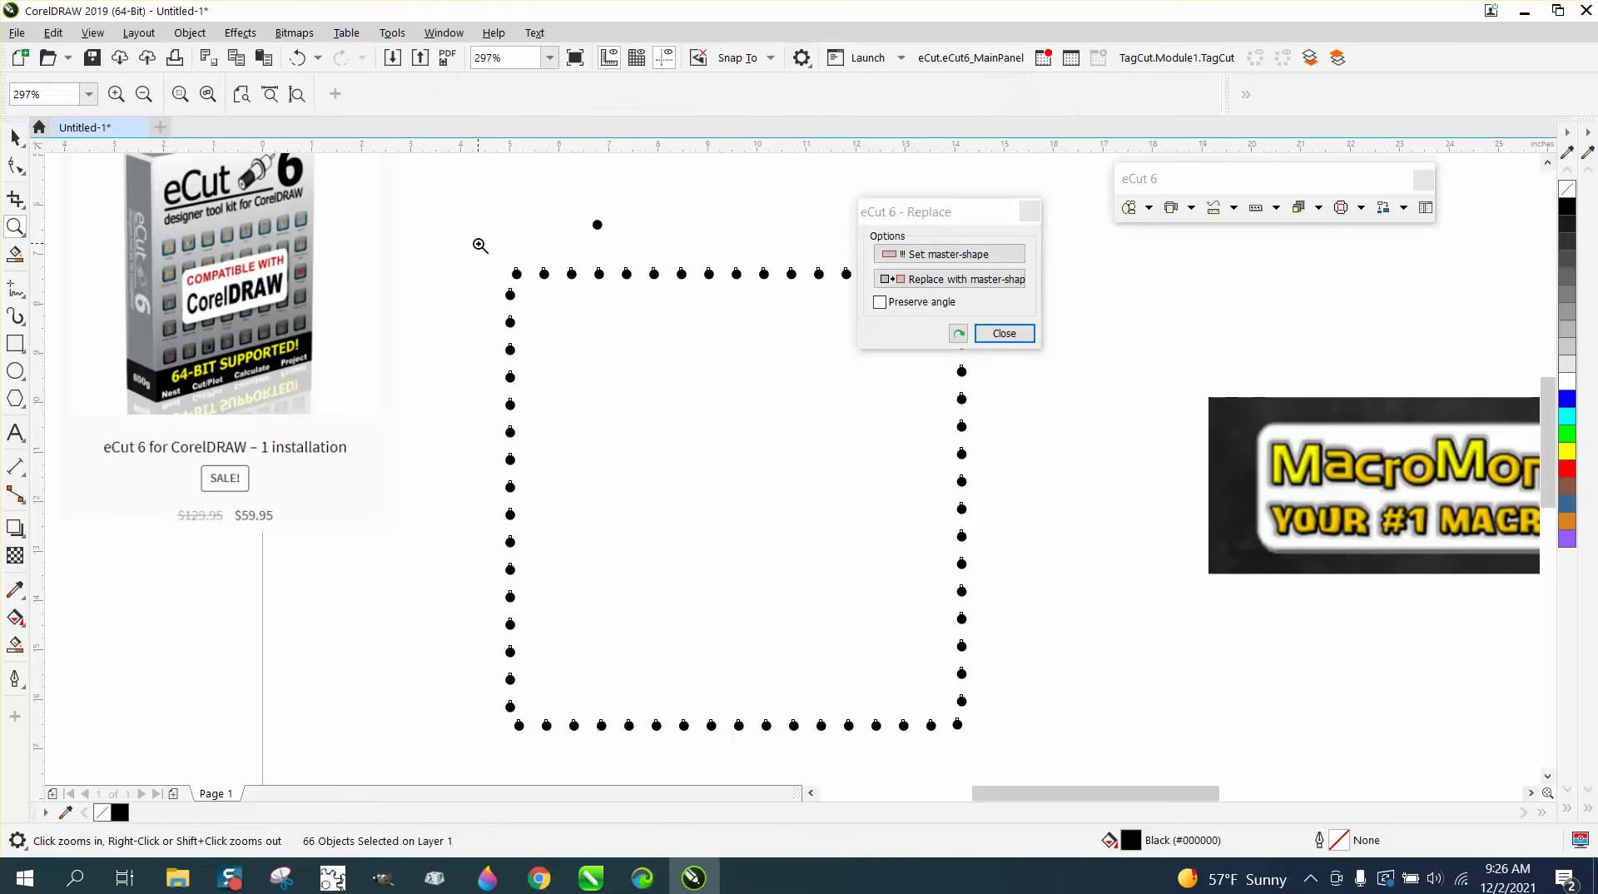
left_click_drag(478, 246, 837, 367)
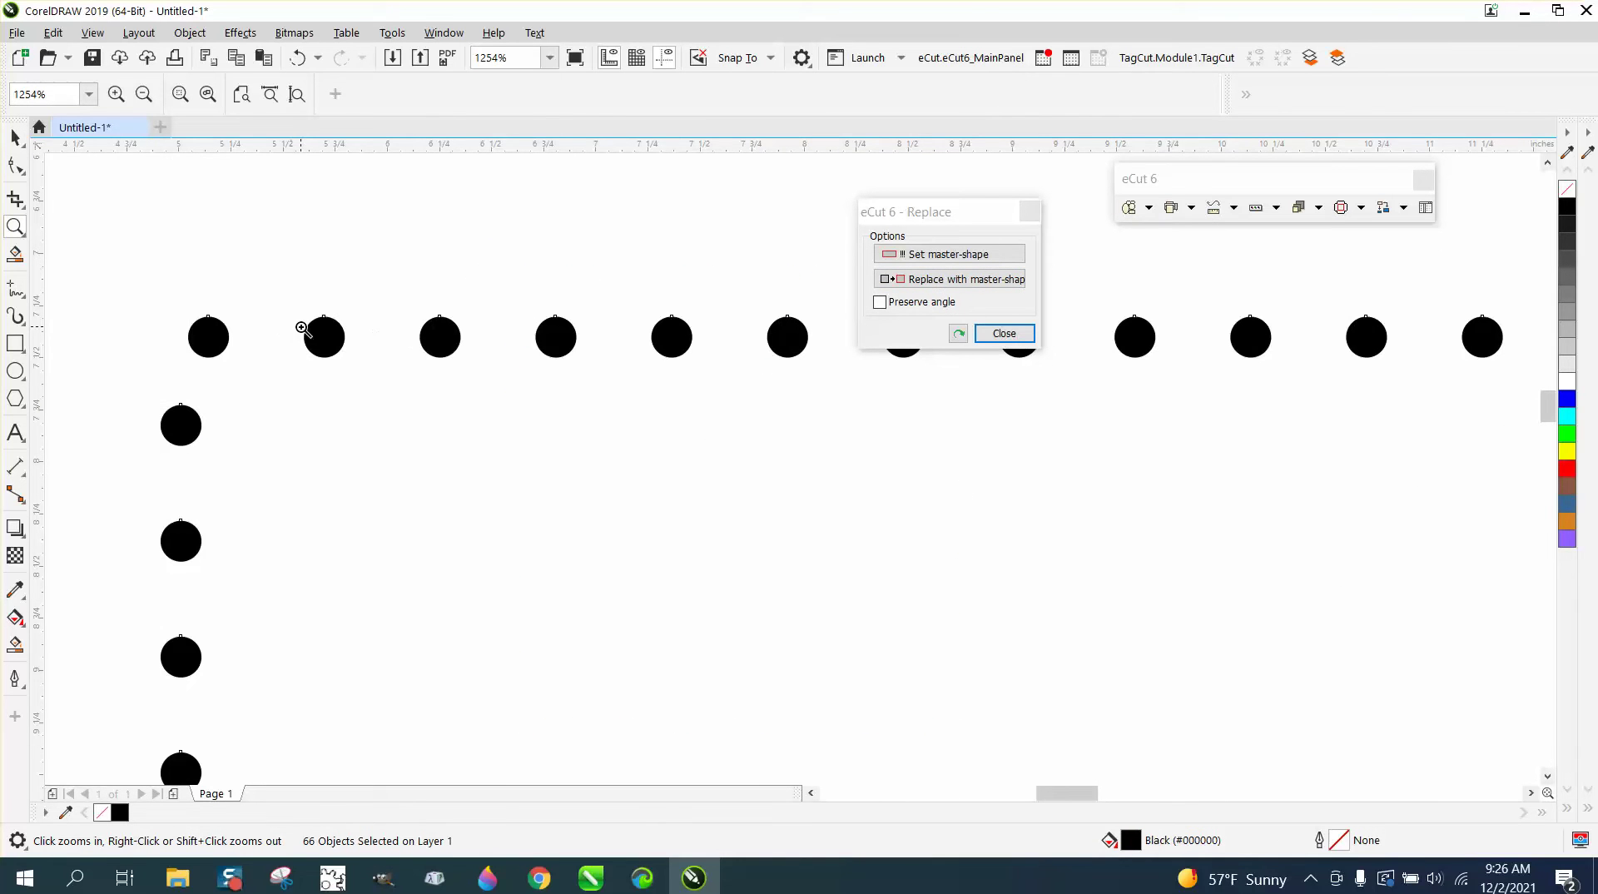
scroll(315, 326, "down", 5)
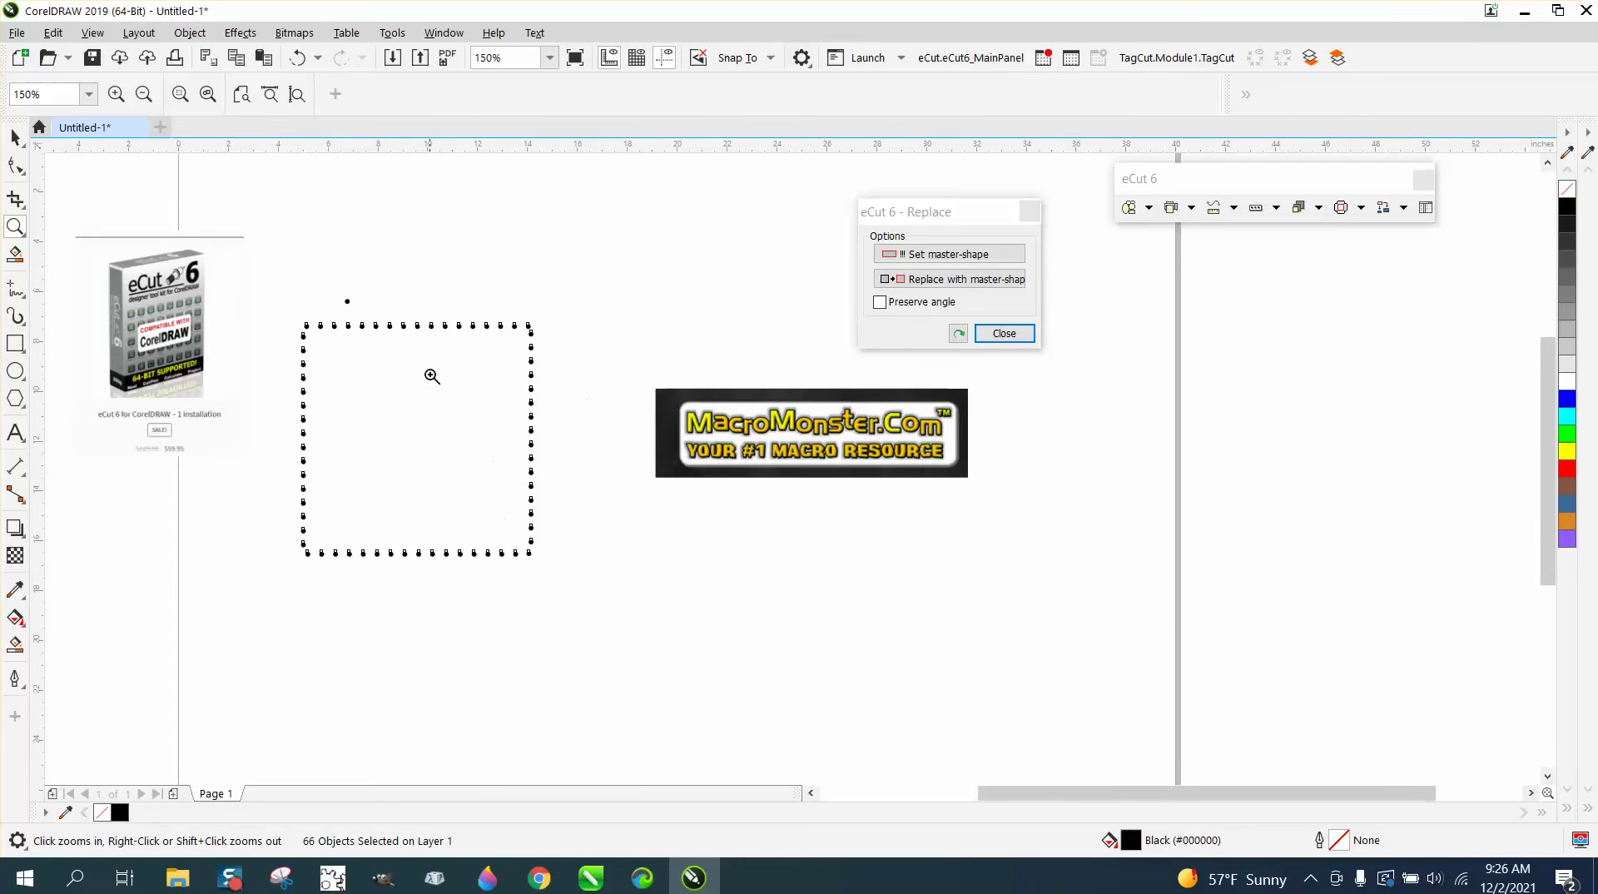
left_click_drag(450, 318, 601, 356)
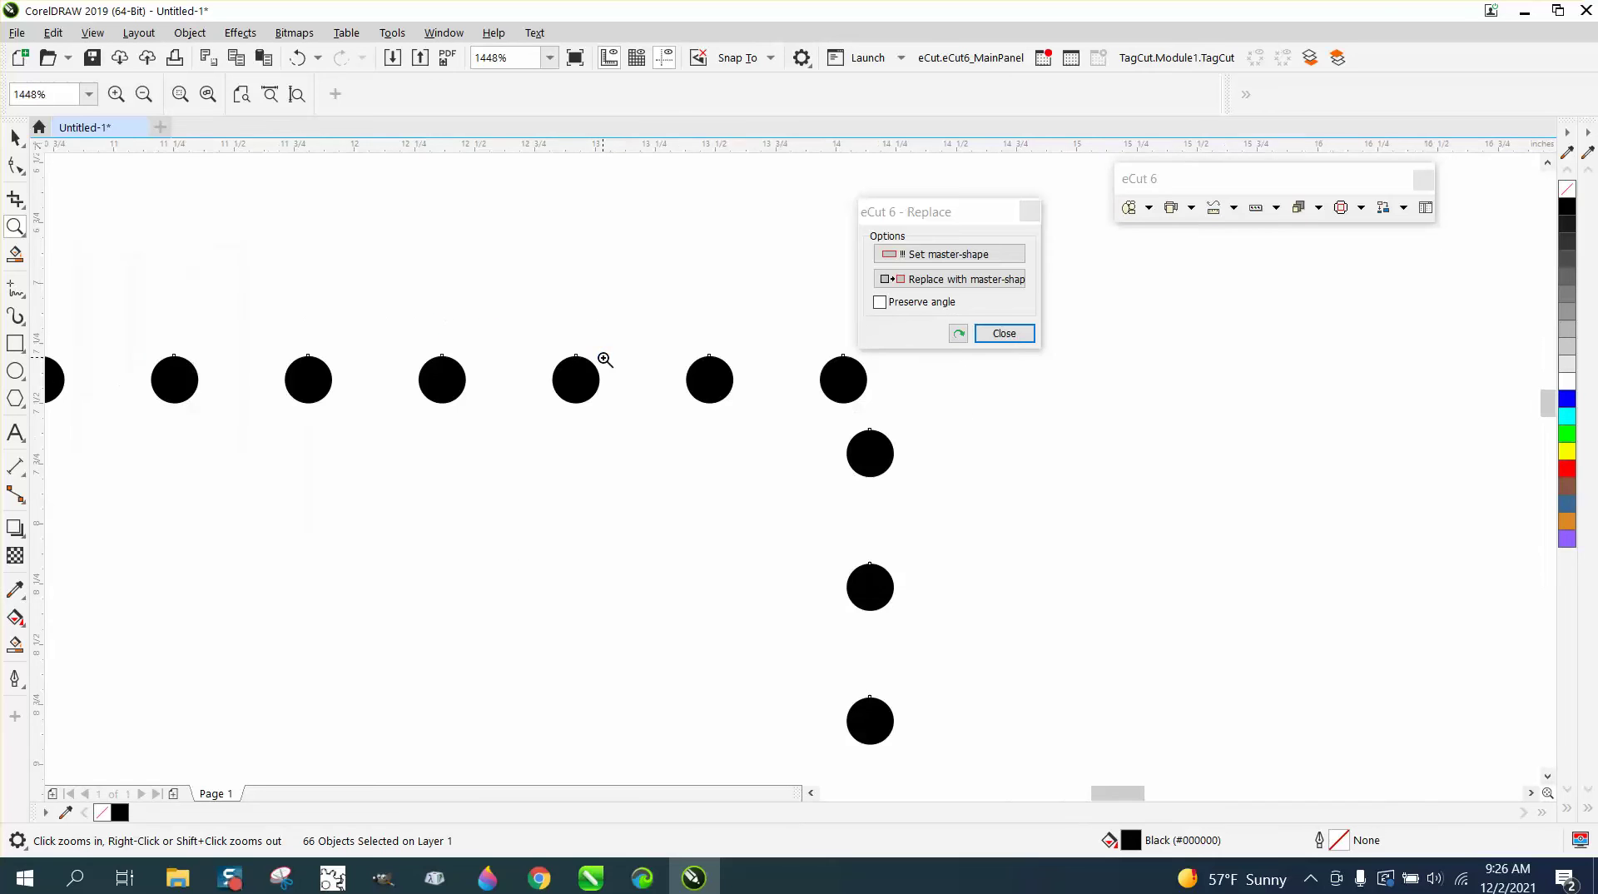
left_click(297, 57)
Step: Marquee-select all 66 red dashes of the square
scroll(549, 275, "down", 3)
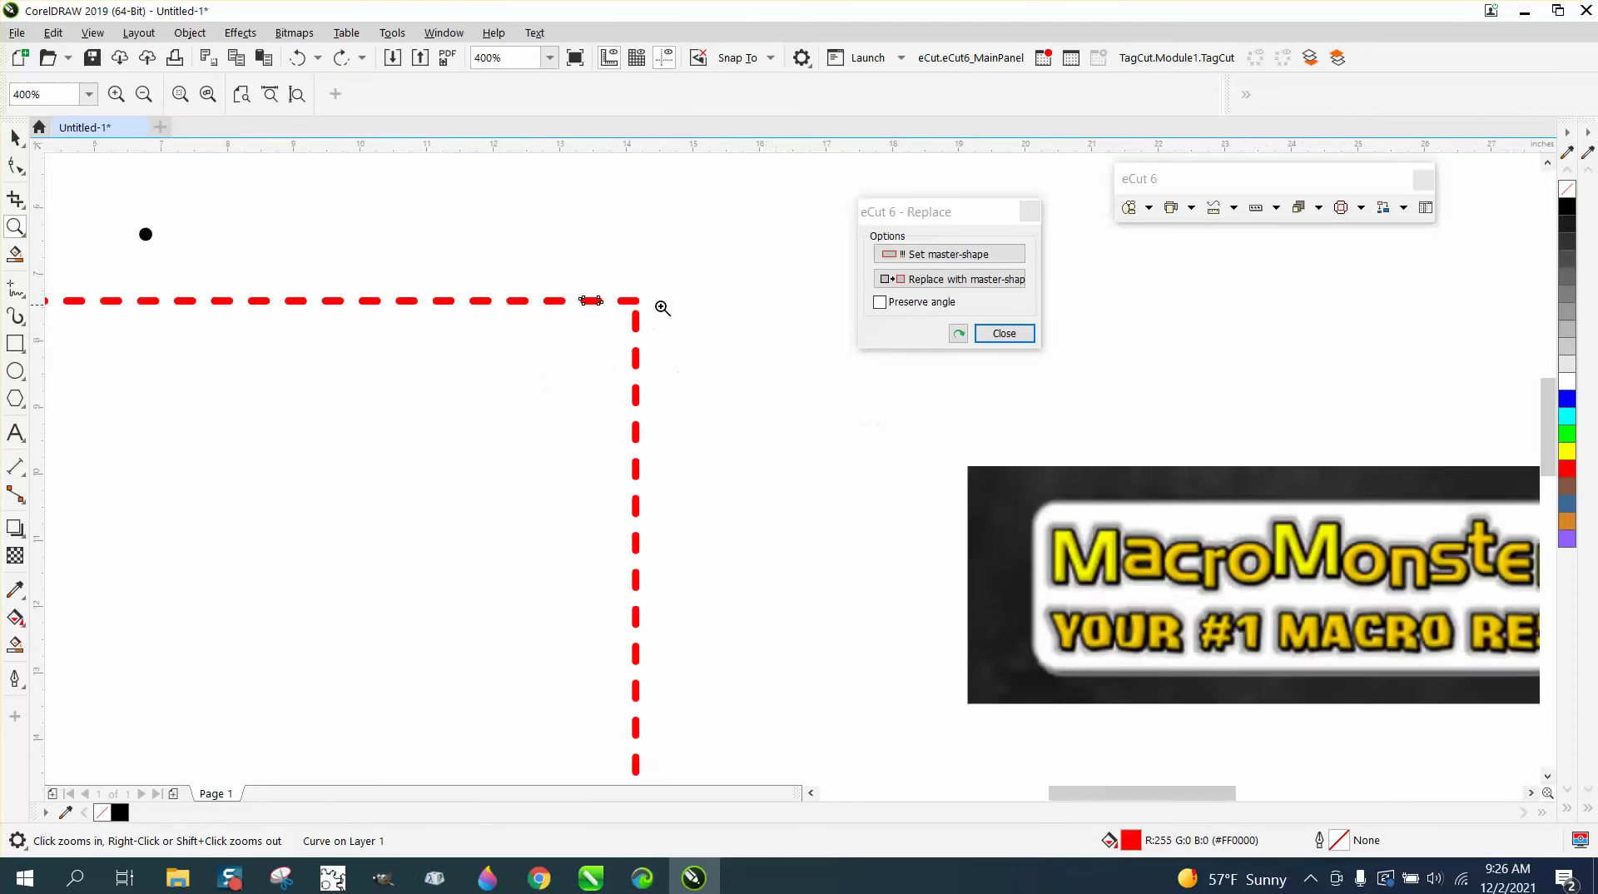
scroll(662, 308, "down", 2)
key("space")
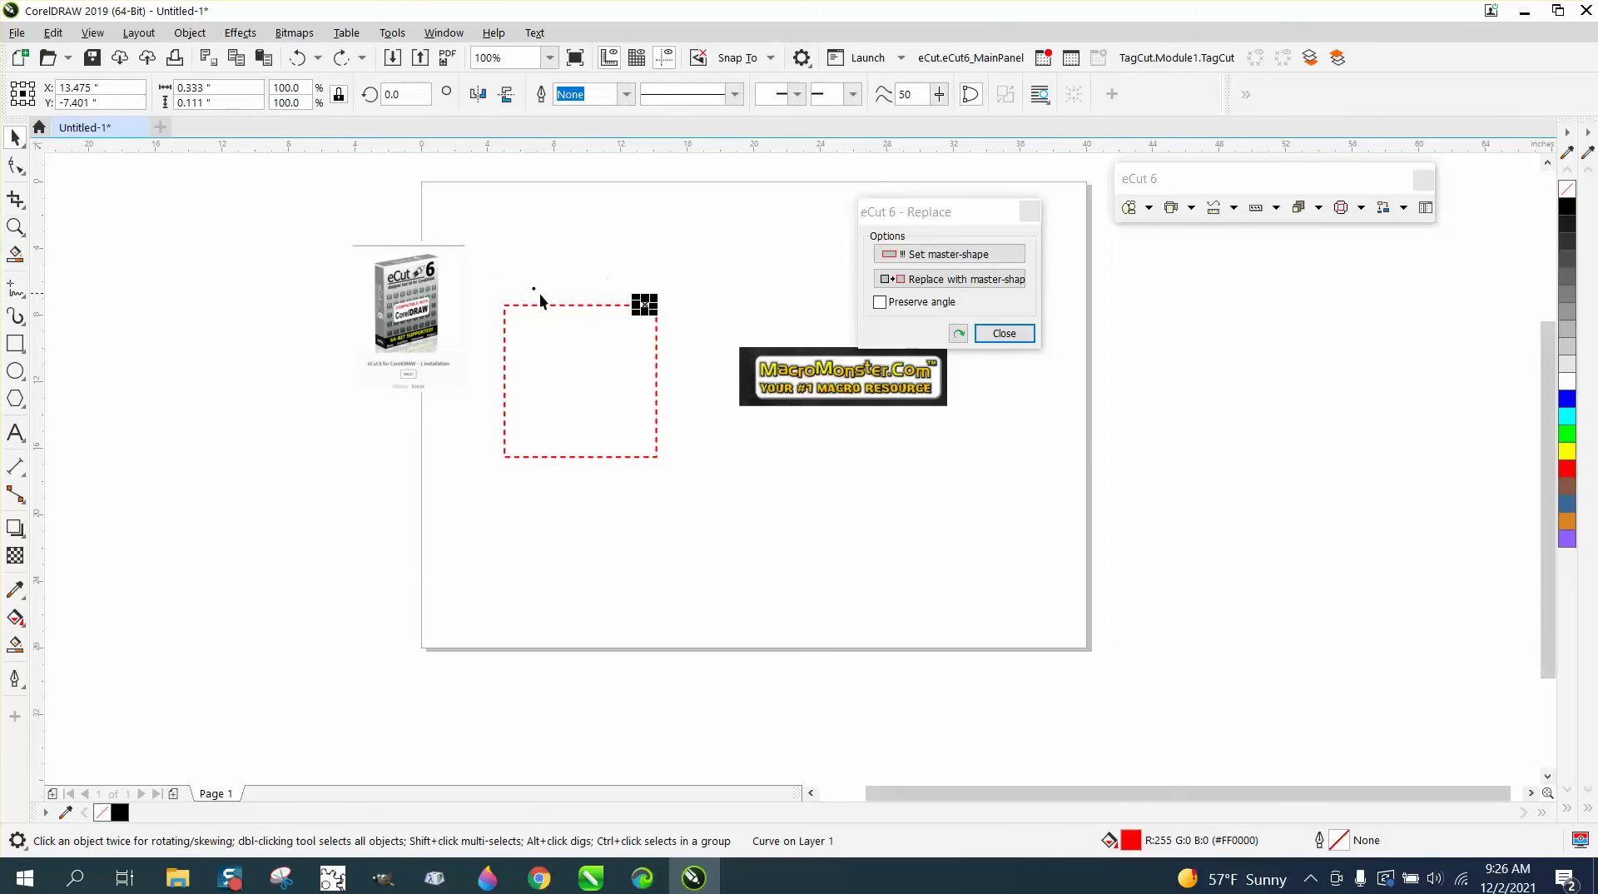
scroll(487, 313, "up", 1)
left_click_drag(499, 315, 851, 661)
Step: Delete the dashes, draw a new square and set its outline width to 8.0 pt
key("Delete")
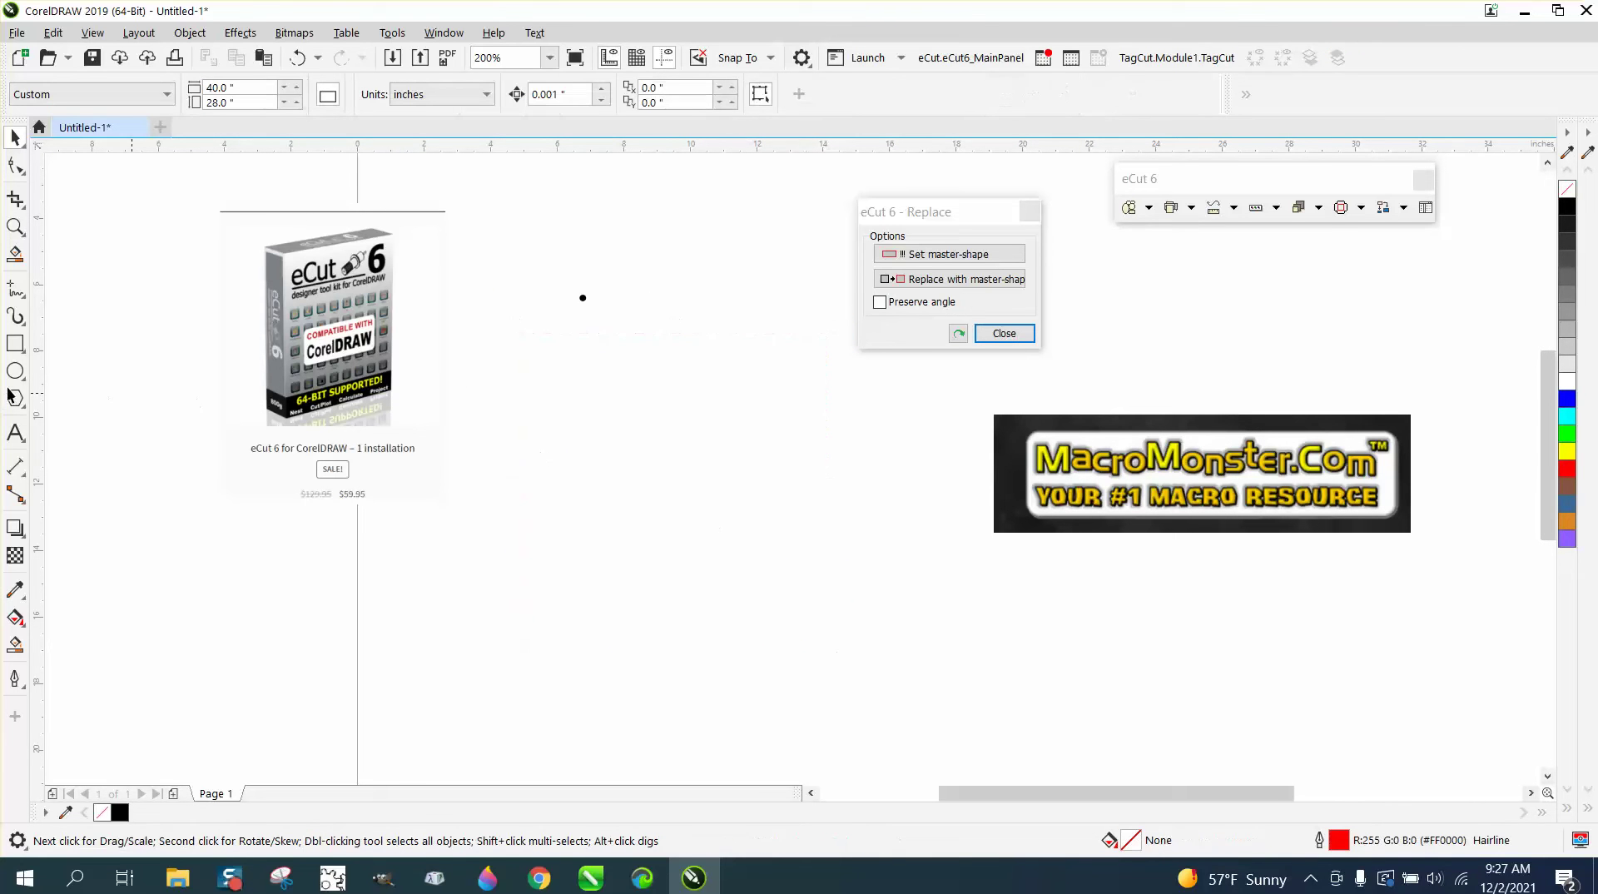
left_click(20, 350)
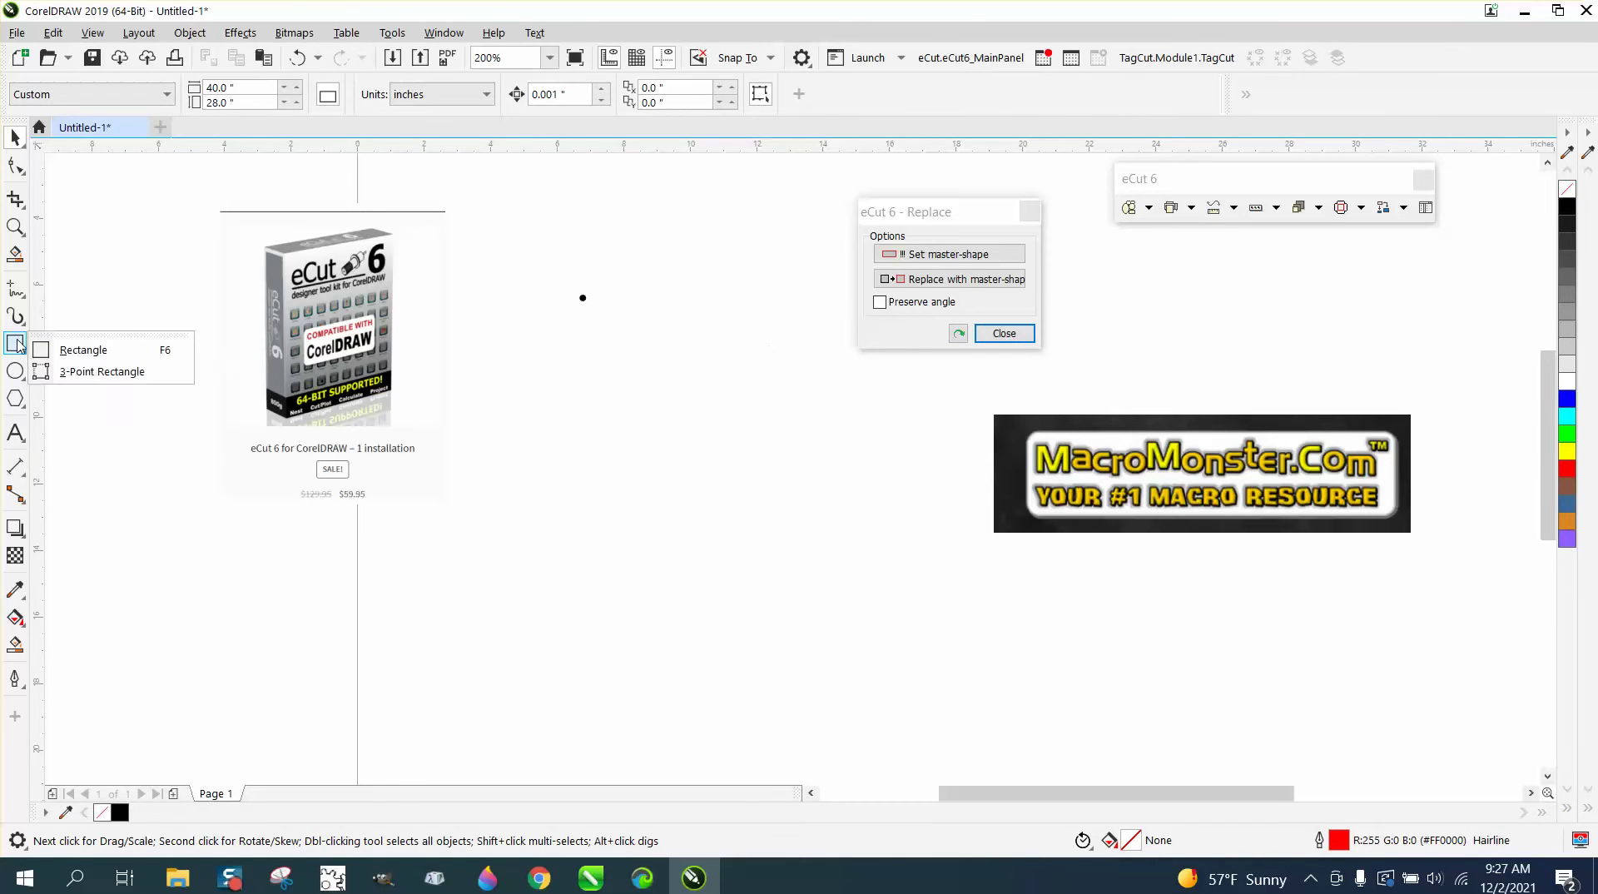
left_click_drag(744, 348, 536, 556)
left_click(984, 95)
left_click(931, 229)
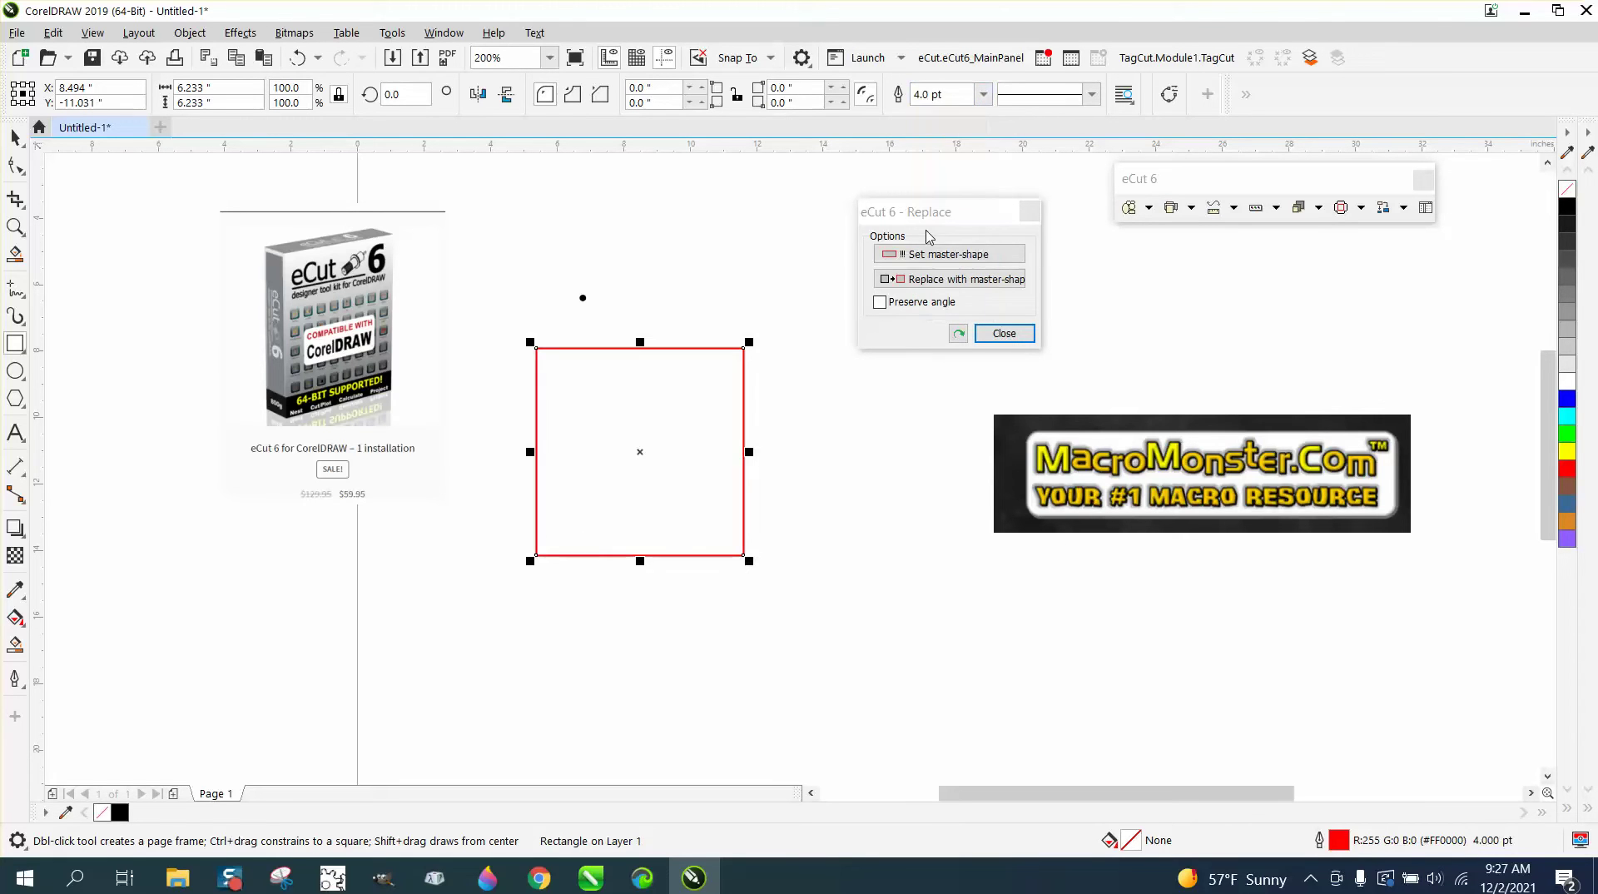
left_click(983, 94)
left_click(929, 242)
Step: Give the outline a dashed pattern with rounded ends, then select the square
double_click(1339, 842)
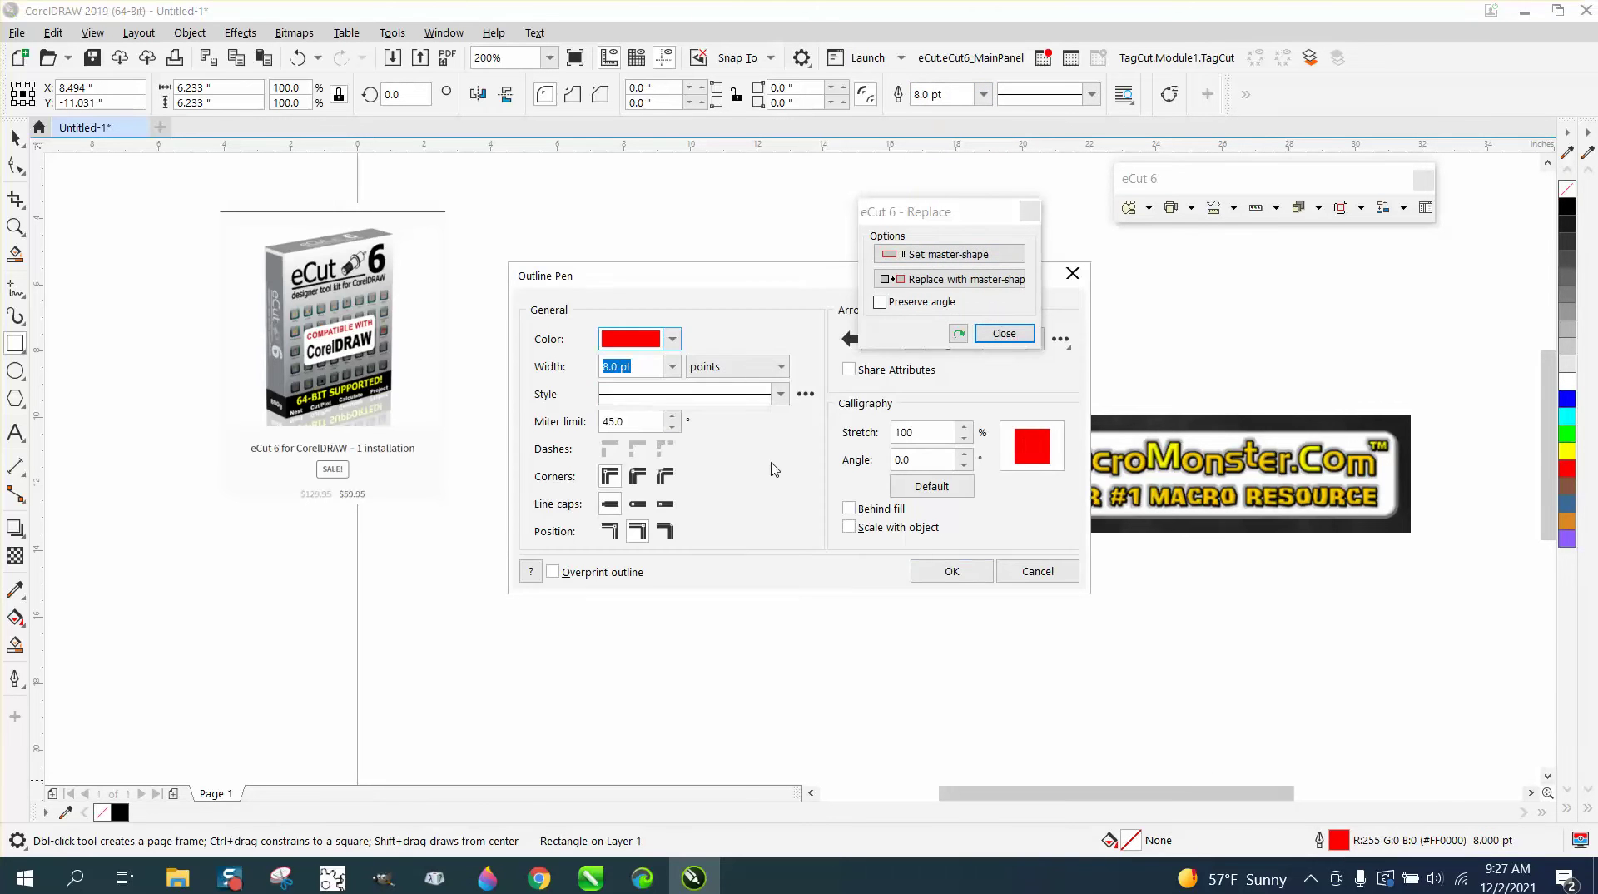
left_click(779, 396)
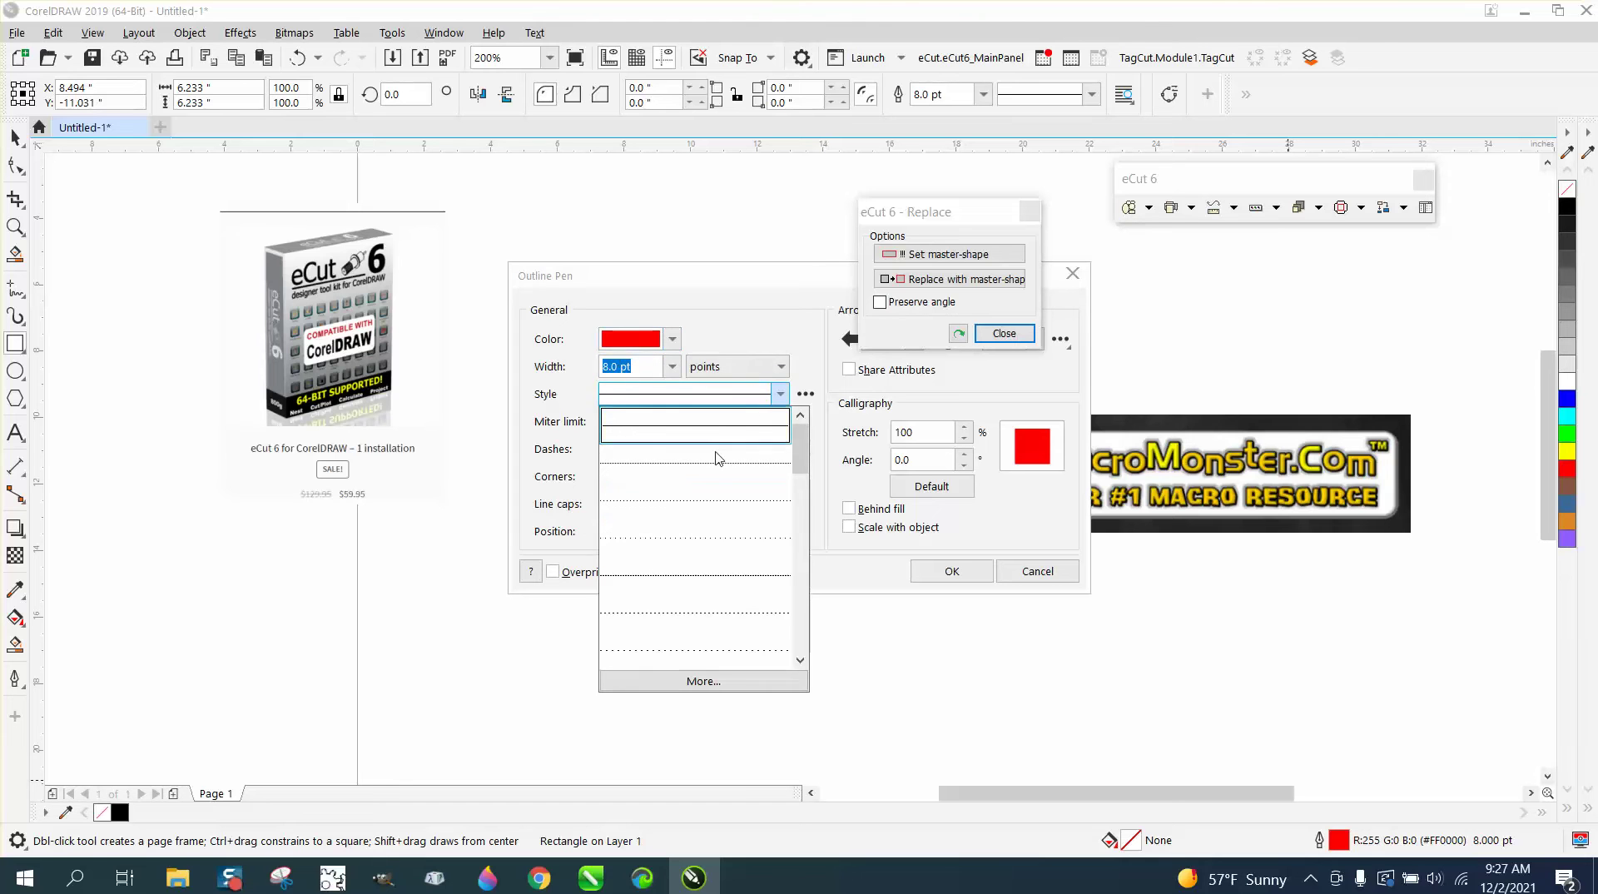
left_click(668, 619)
left_click(637, 504)
left_click(920, 566)
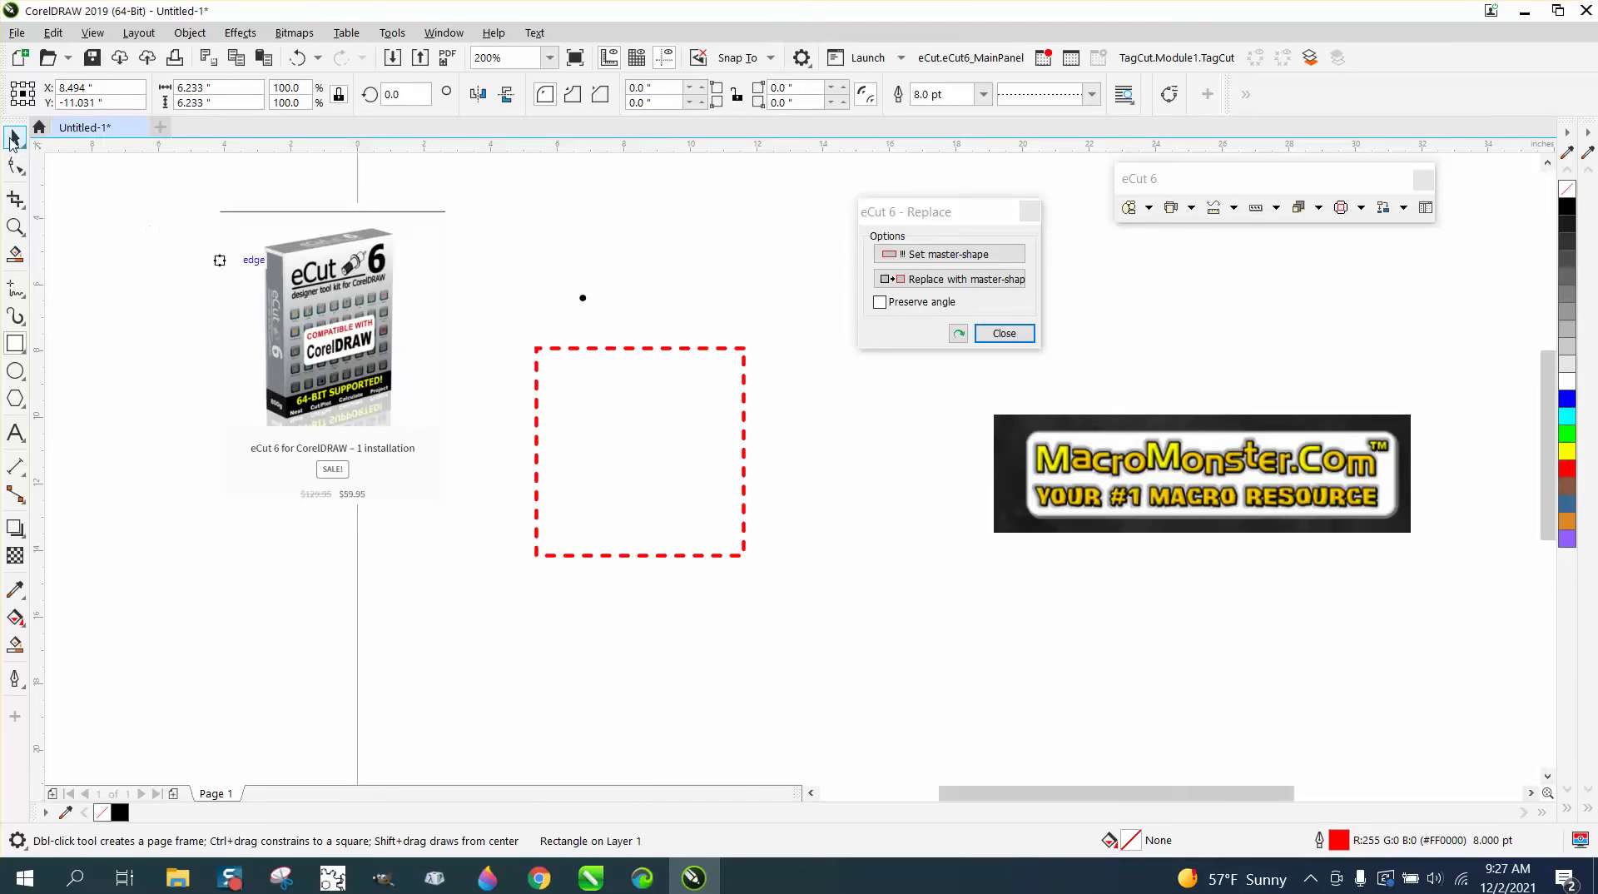
left_click(13, 139)
left_click_drag(489, 312, 840, 602)
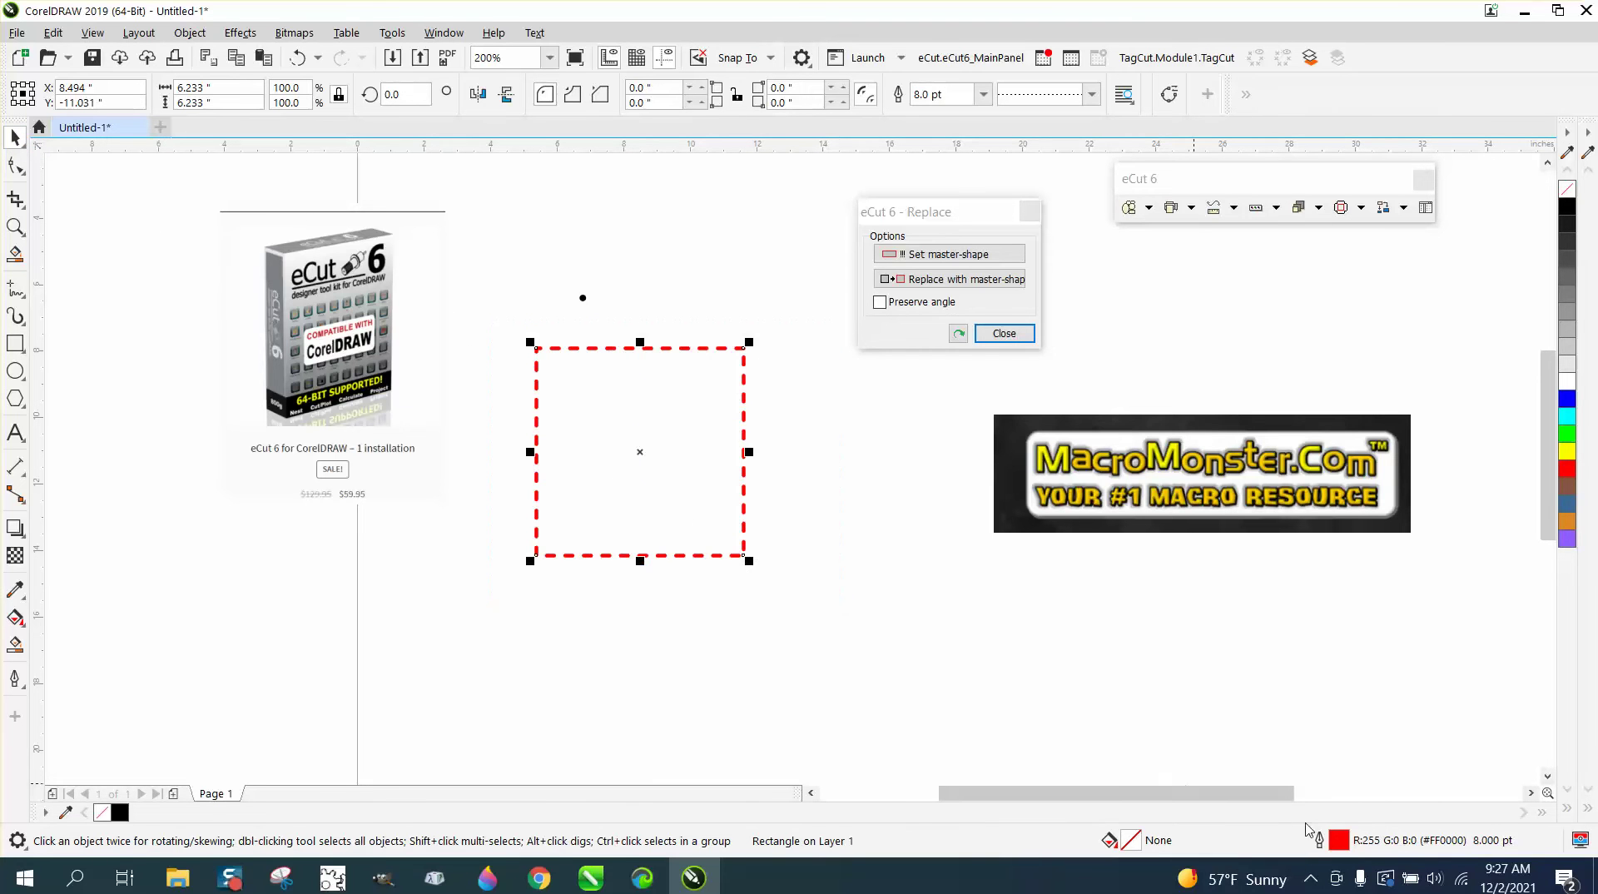
Step: Switch the square's 8.0 pt outline to fixed dashes and zoom in around it
double_click(1340, 843)
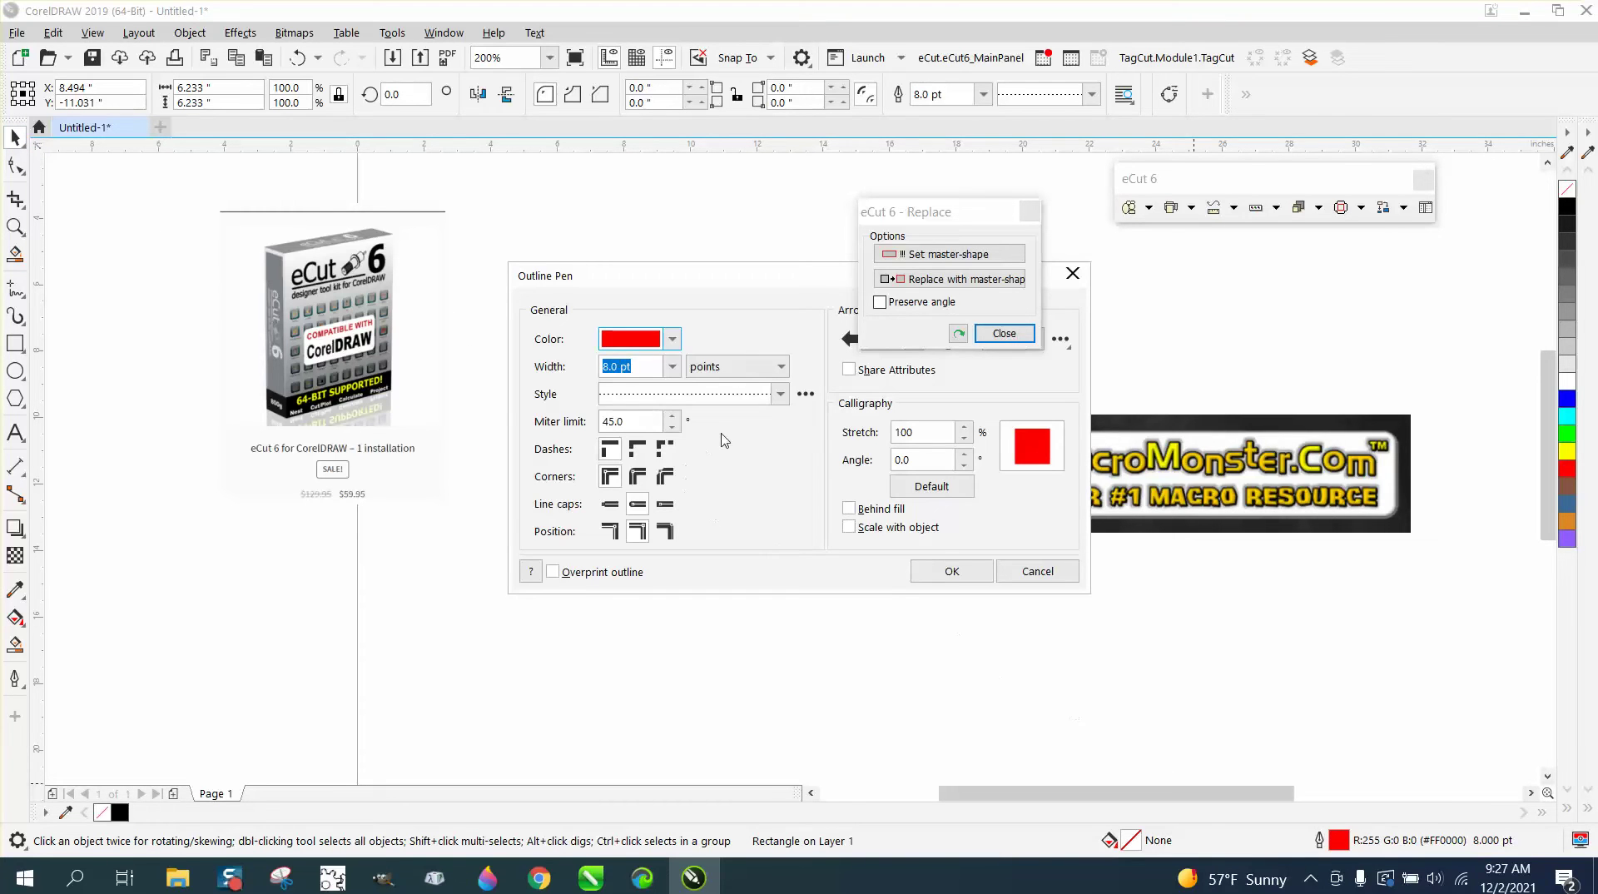
left_click(665, 450)
left_click(949, 571)
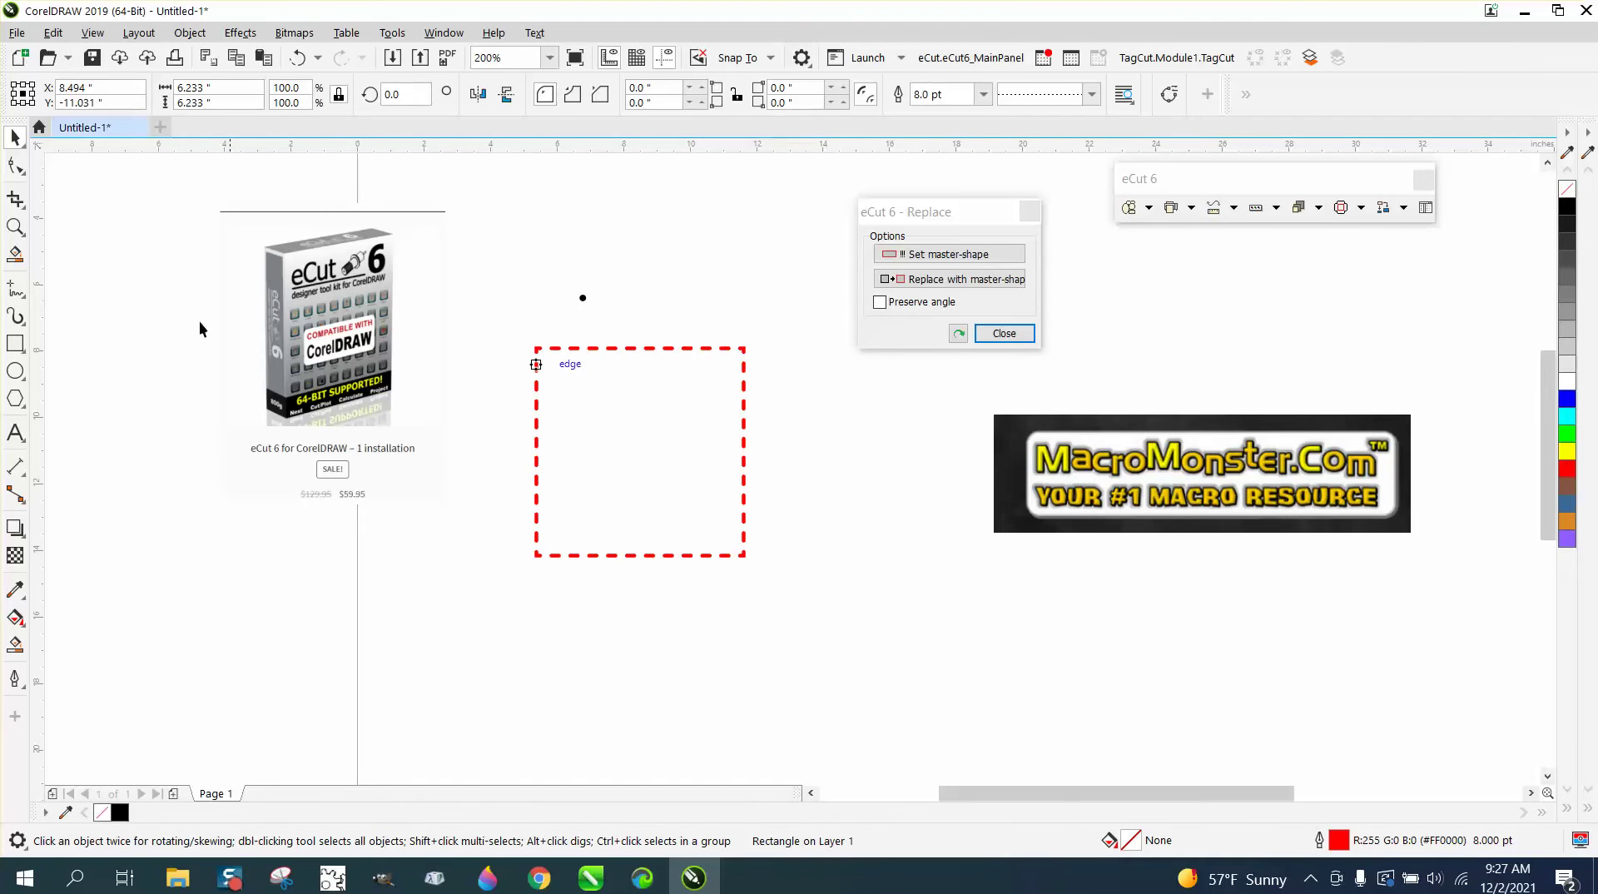
left_click(15, 226)
left_click_drag(502, 316, 957, 593)
Step: Convert the dashed square to curves, outline to object, then break it into 44 dashes
left_click(15, 137)
left_click_drag(843, 734, 852, 730)
left_click(190, 33)
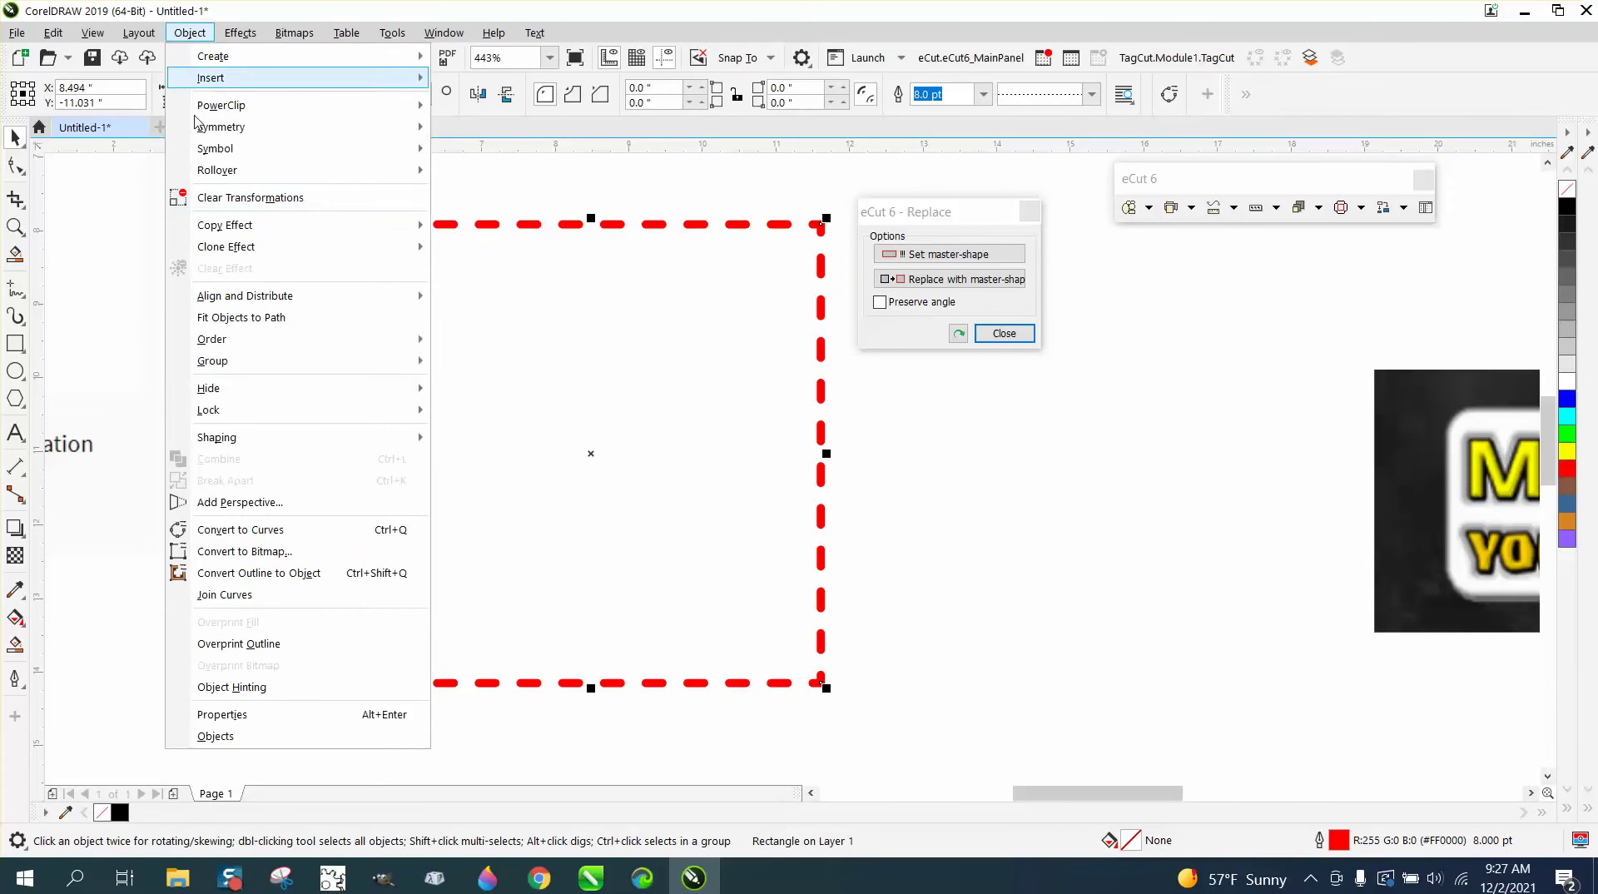
left_click(241, 529)
left_click_drag(320, 195, 893, 707)
left_click(189, 33)
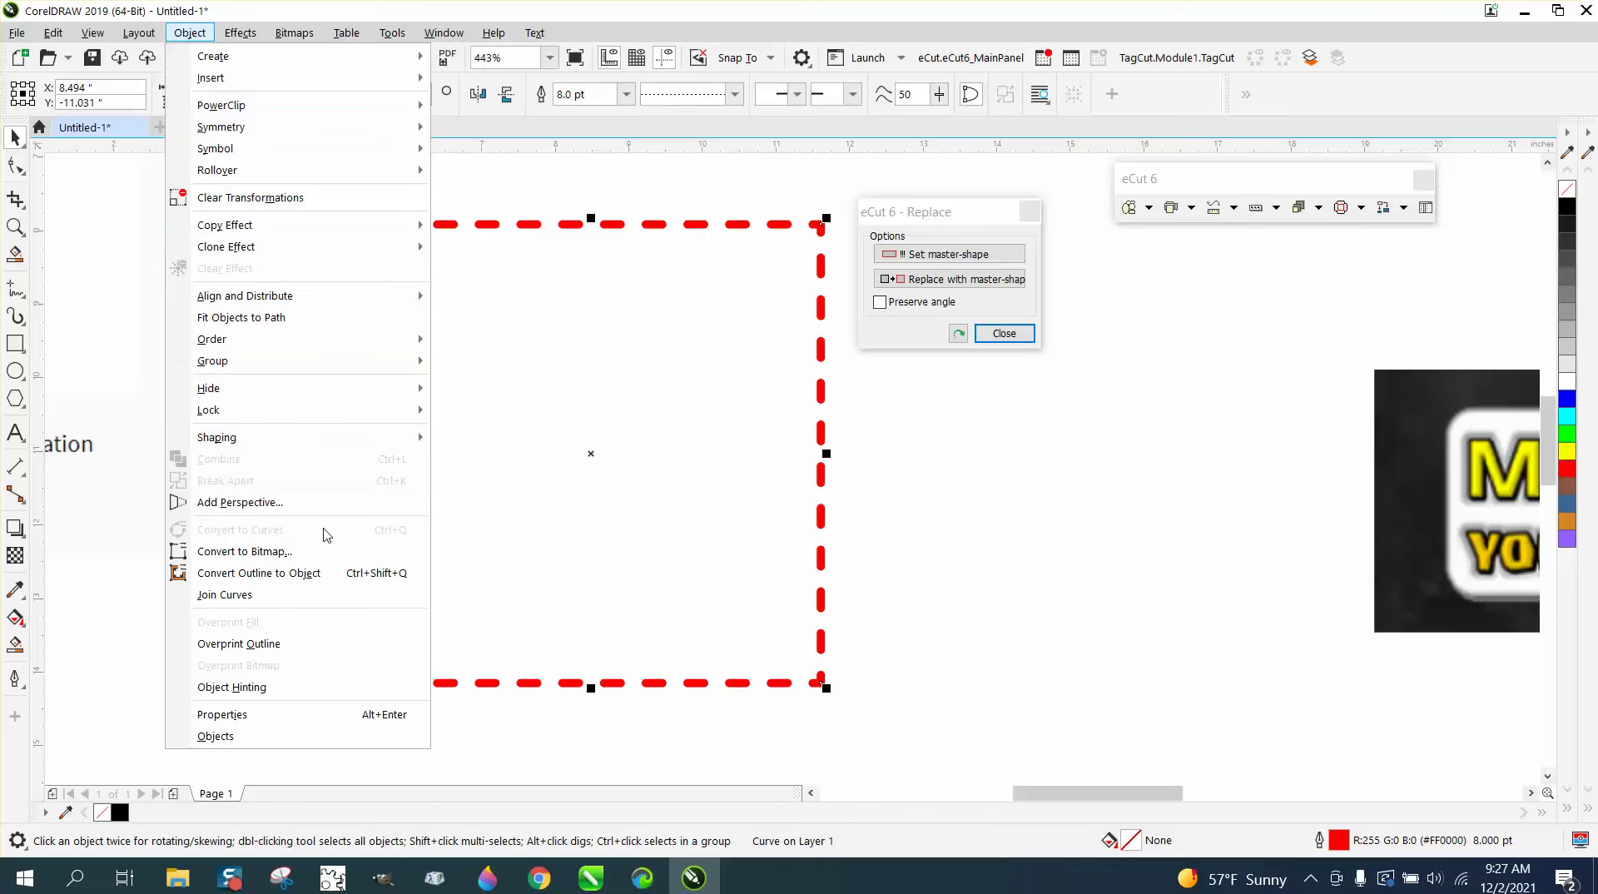
left_click(313, 574)
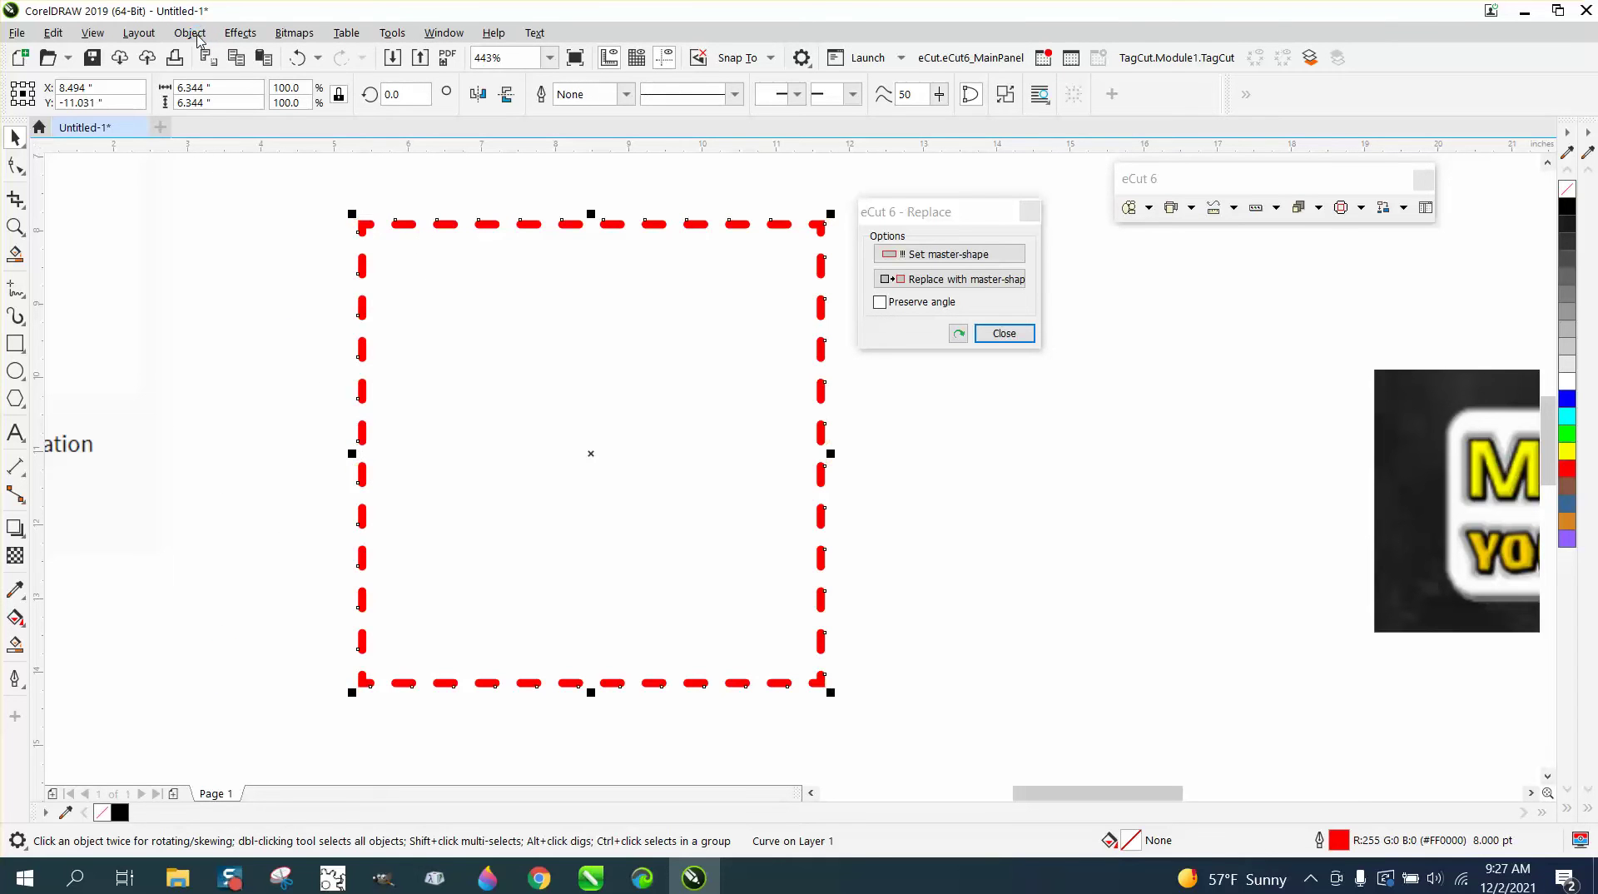
left_click(191, 33)
left_click(316, 481)
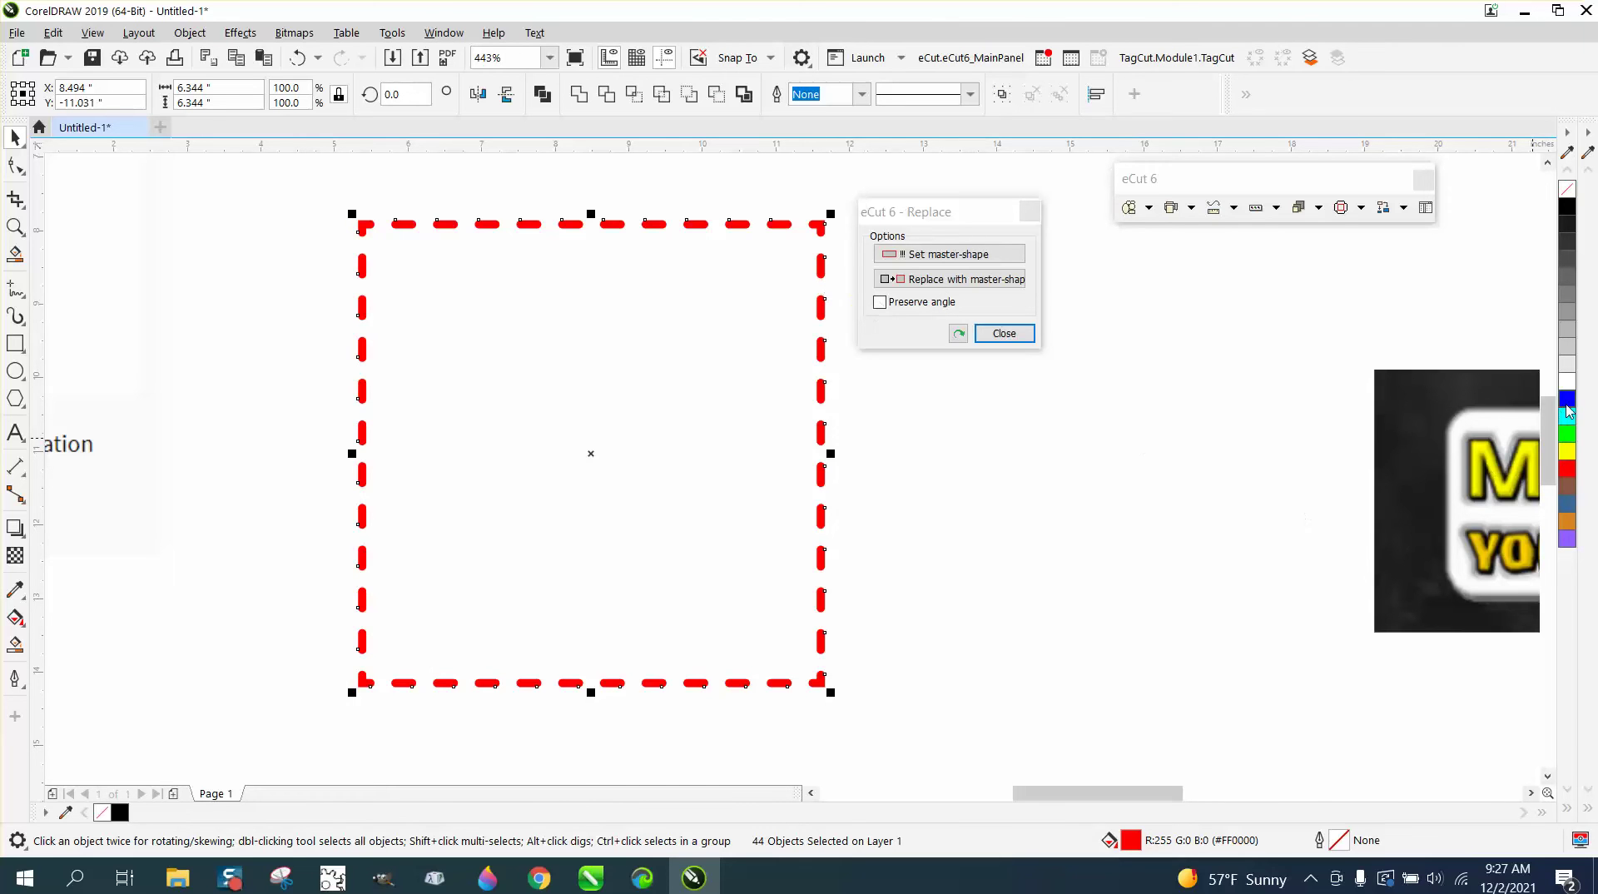
Step: Set the small black dot as the eCut 6 Replace master shape
scroll(1549, 437, "up", 3)
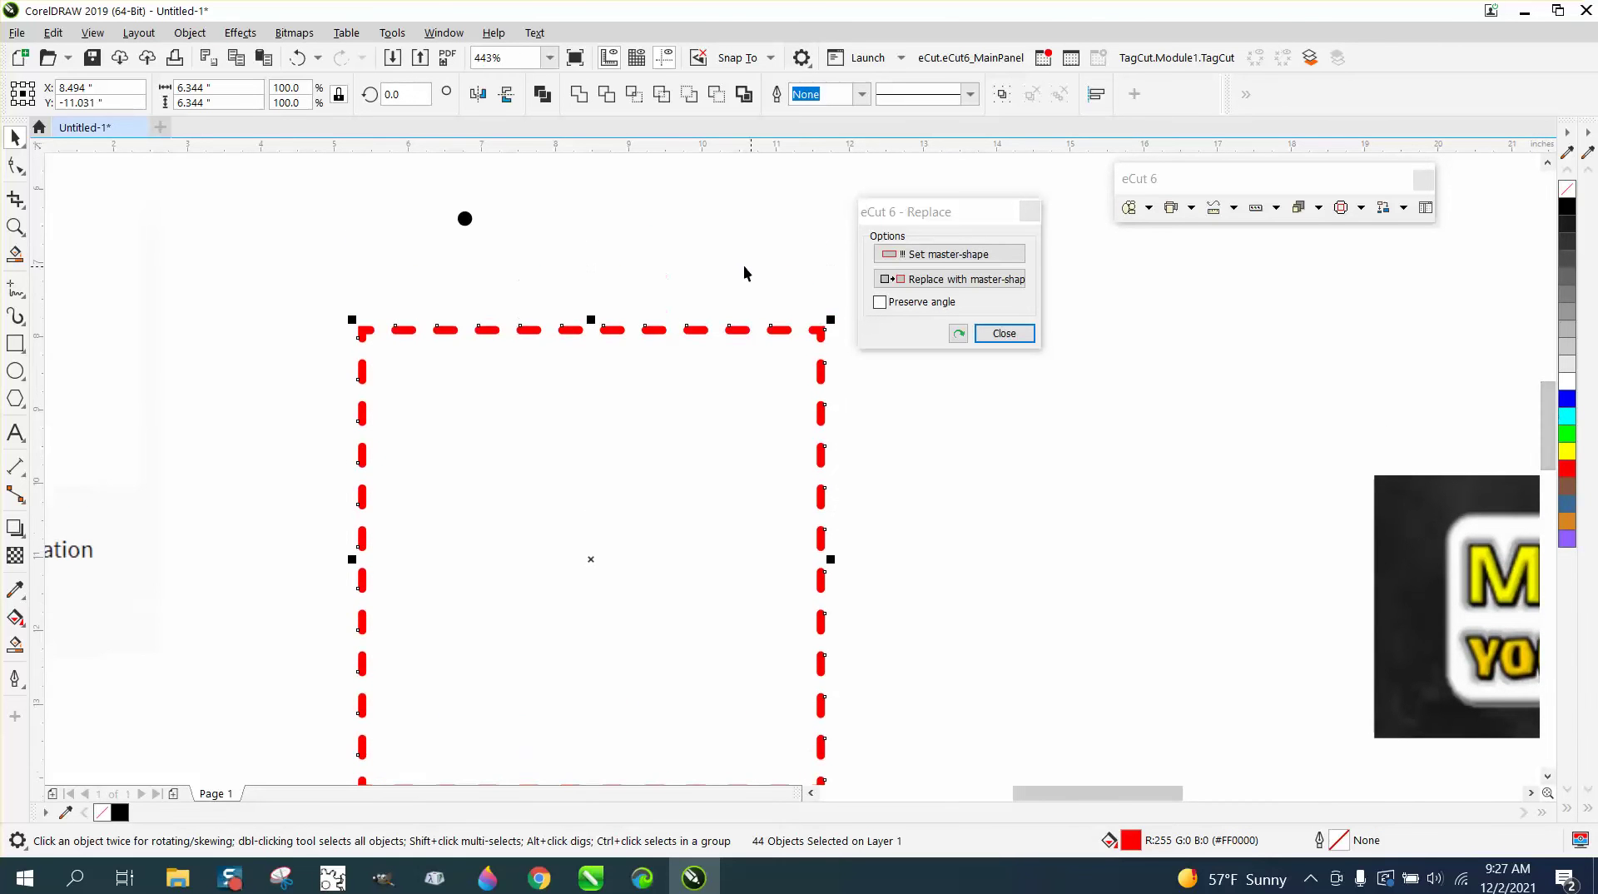
left_click(465, 222)
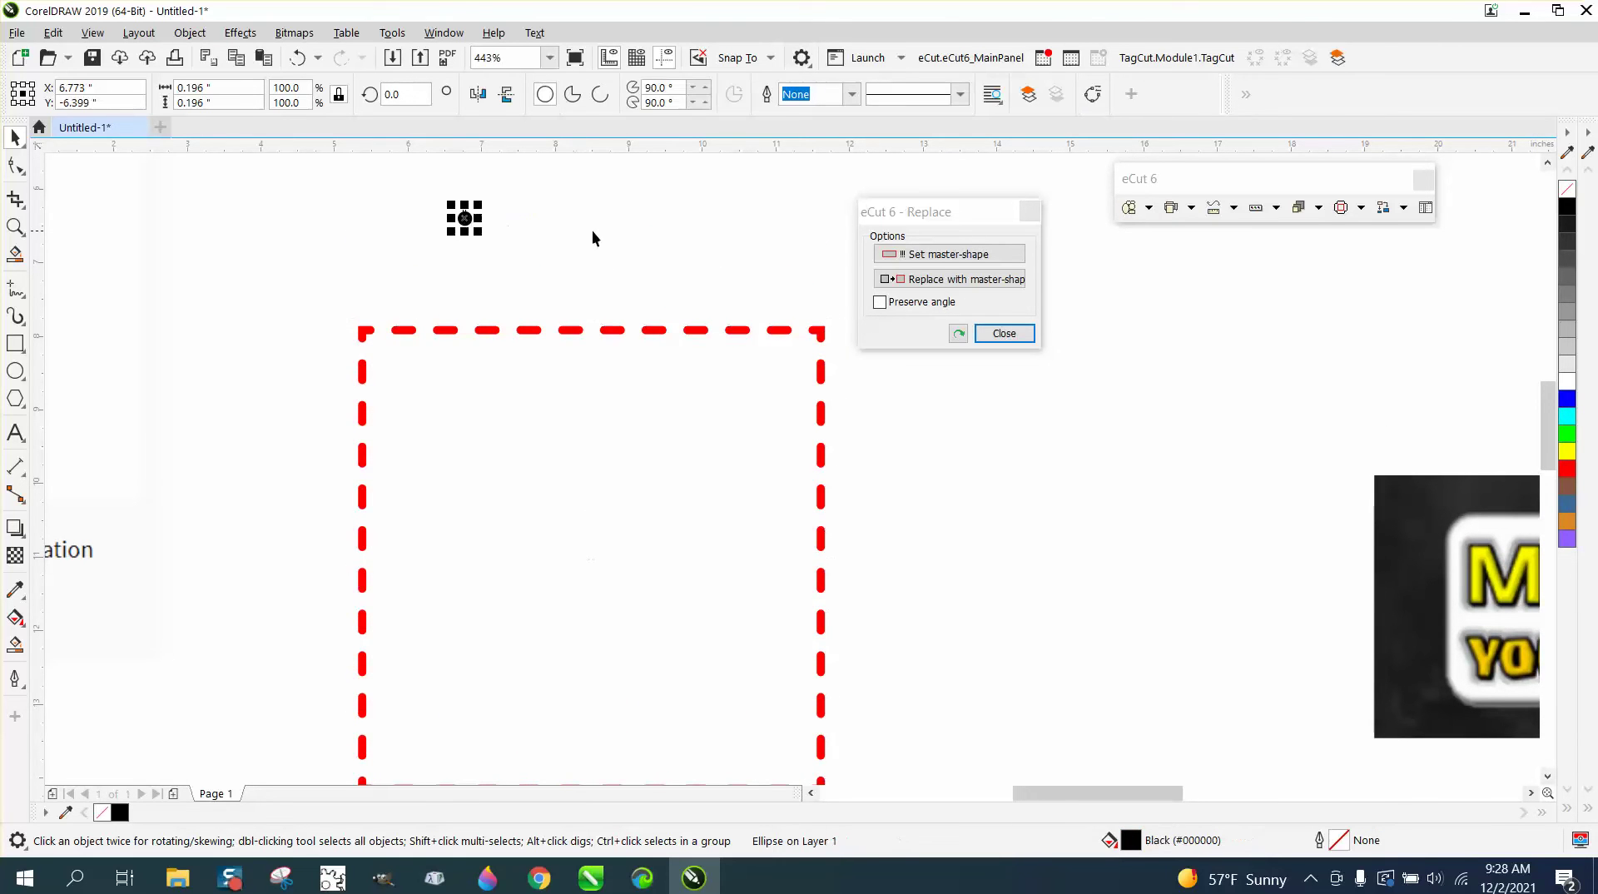
left_click(950, 258)
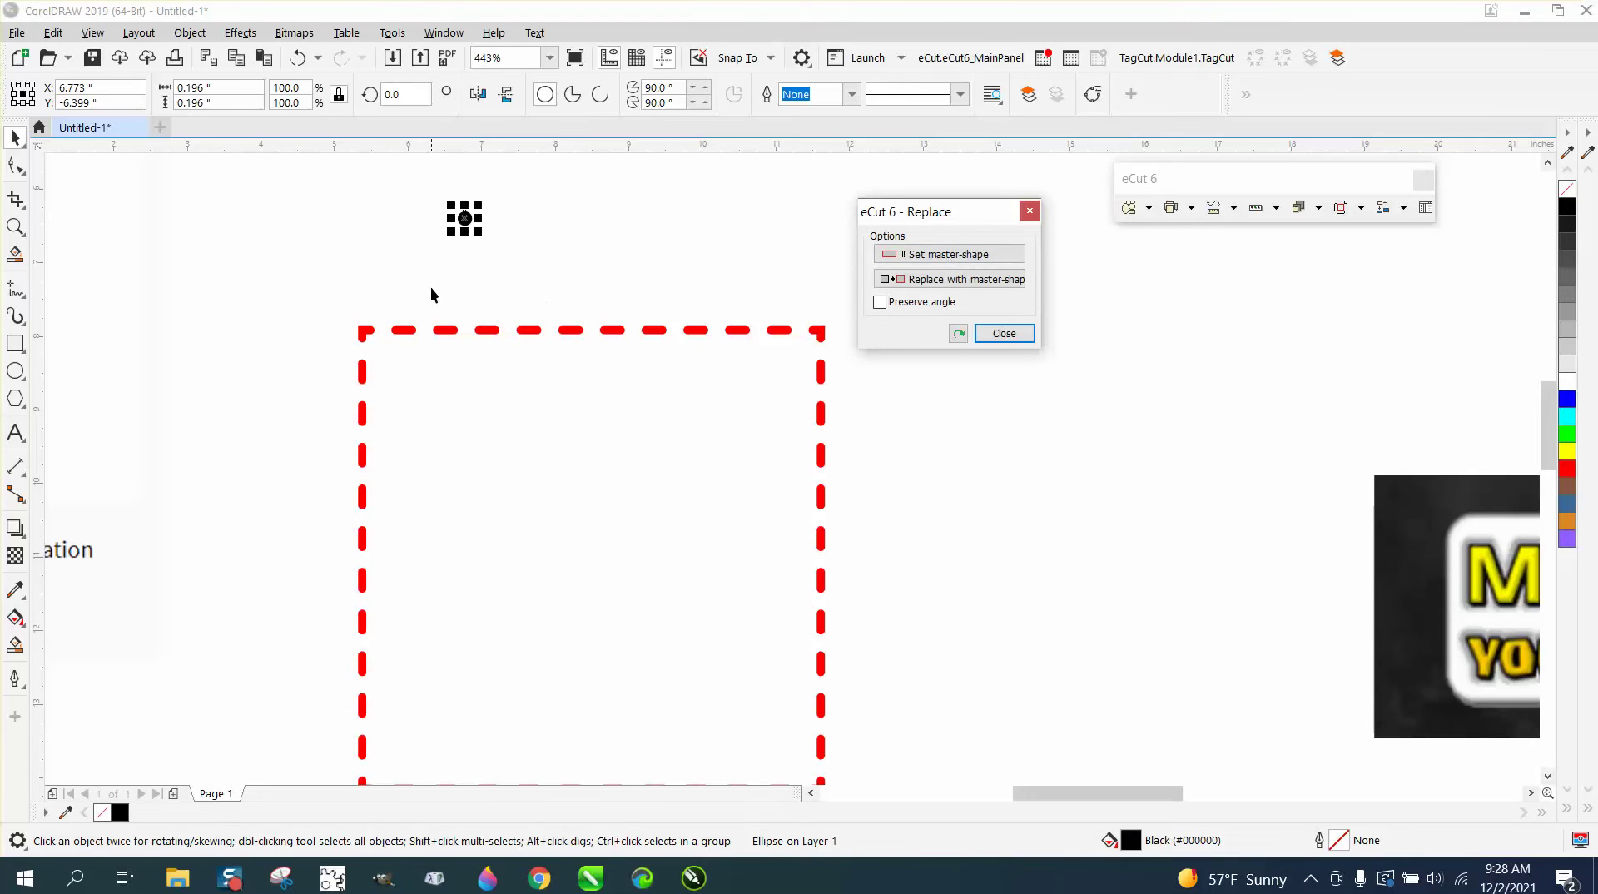
left_click(342, 275)
Step: Replace all 44 red dashes of the square with the dot, then zoom in and out to check
scroll(338, 278, "down", 2)
left_click_drag(425, 444, 632, 537)
left_click(917, 282)
left_click(15, 226)
left_click_drag(342, 271, 724, 403)
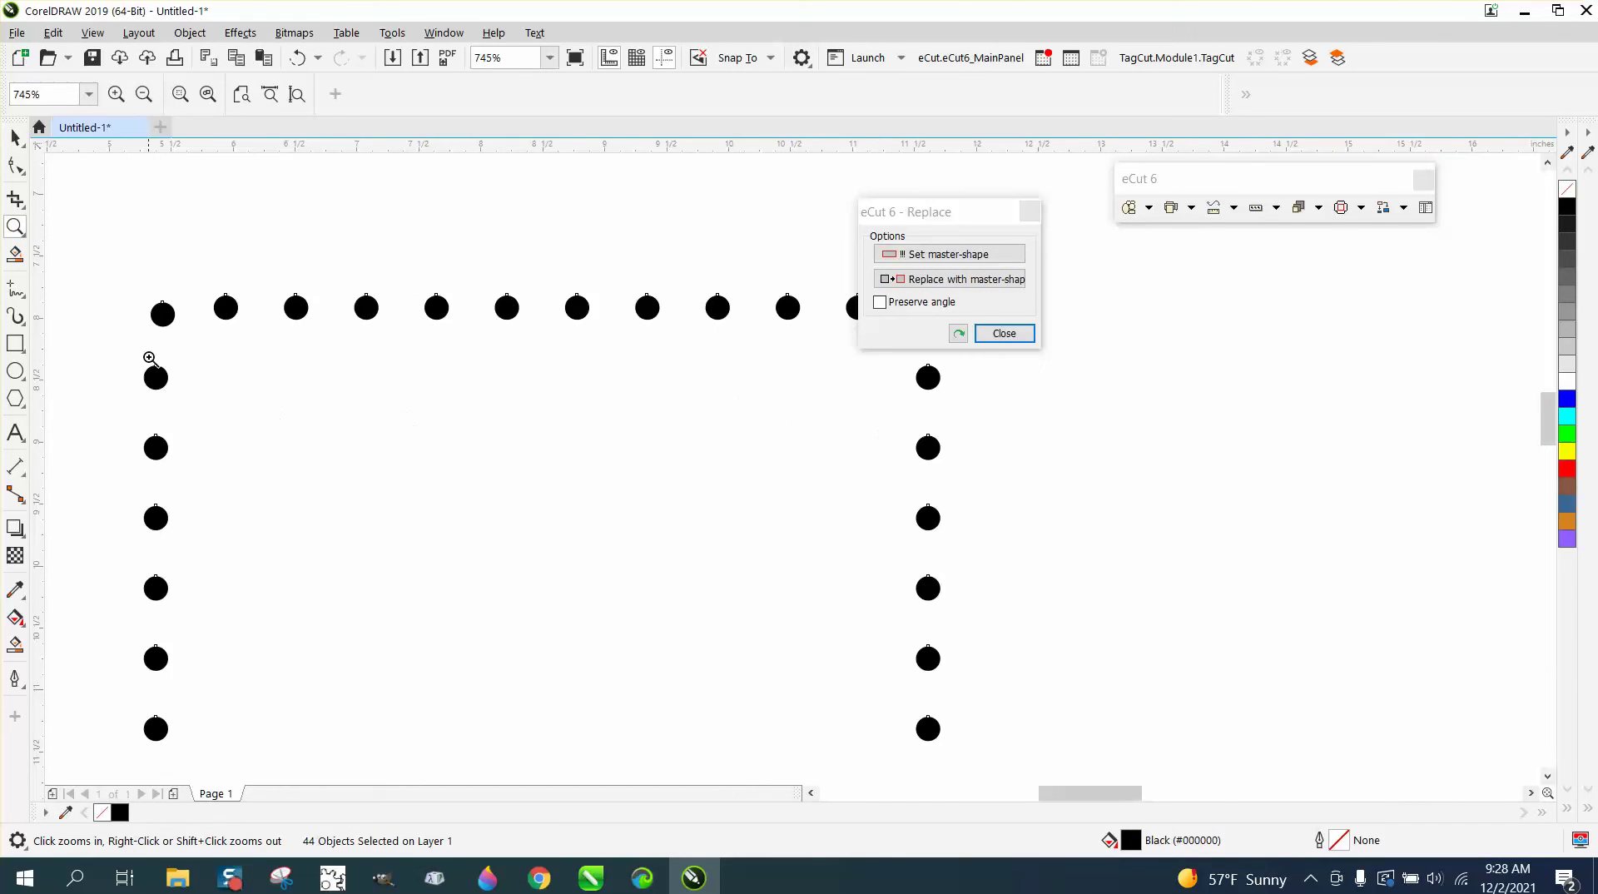
right_click(150, 358)
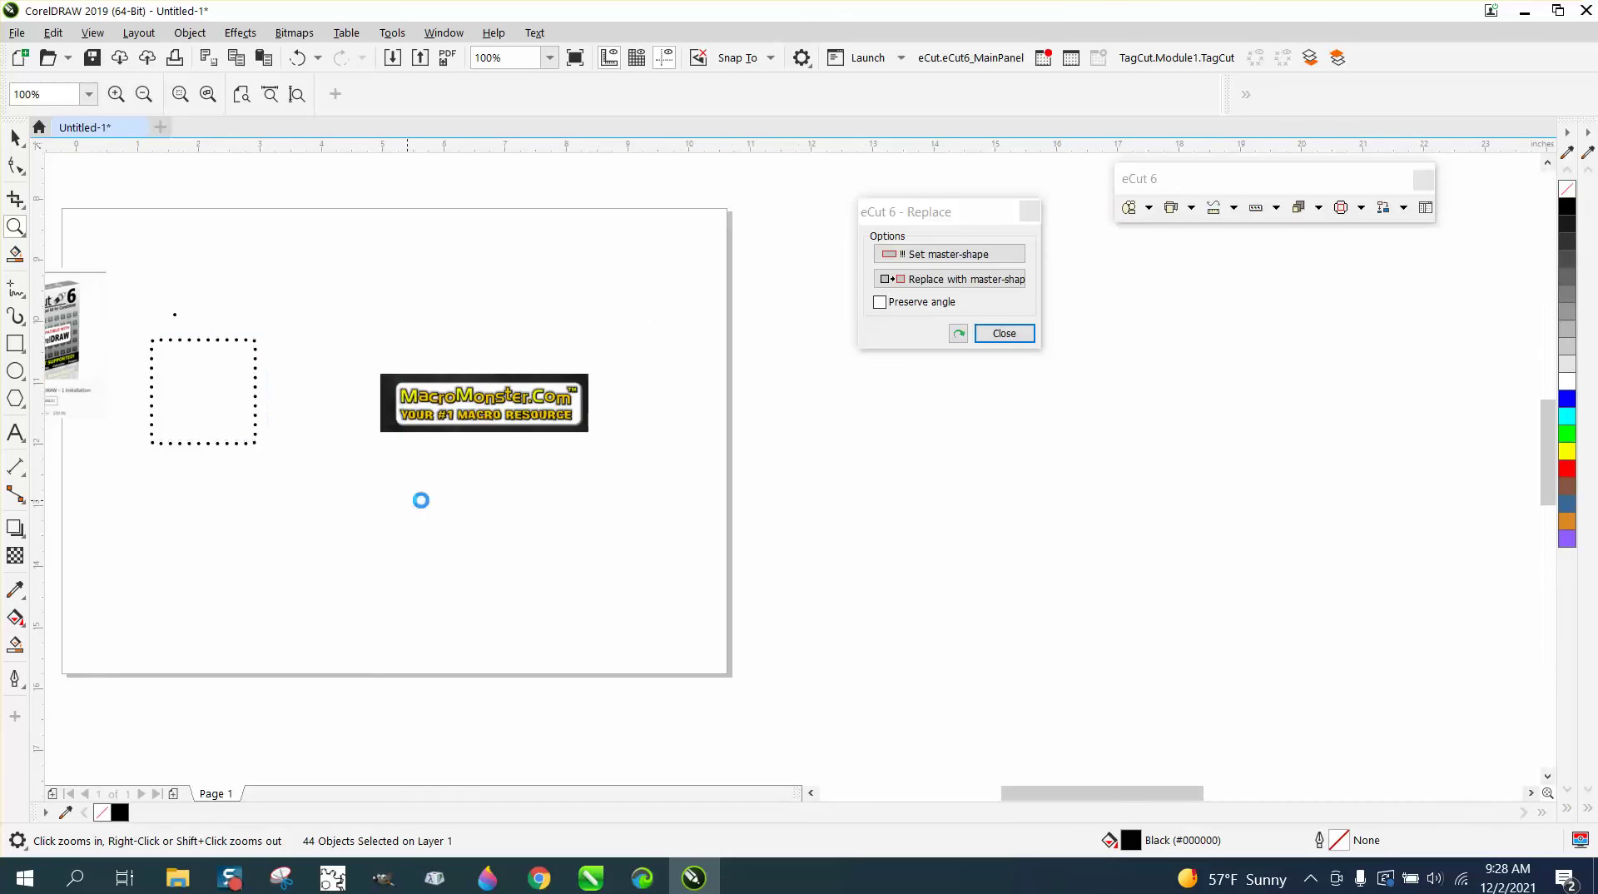
right_click(467, 504)
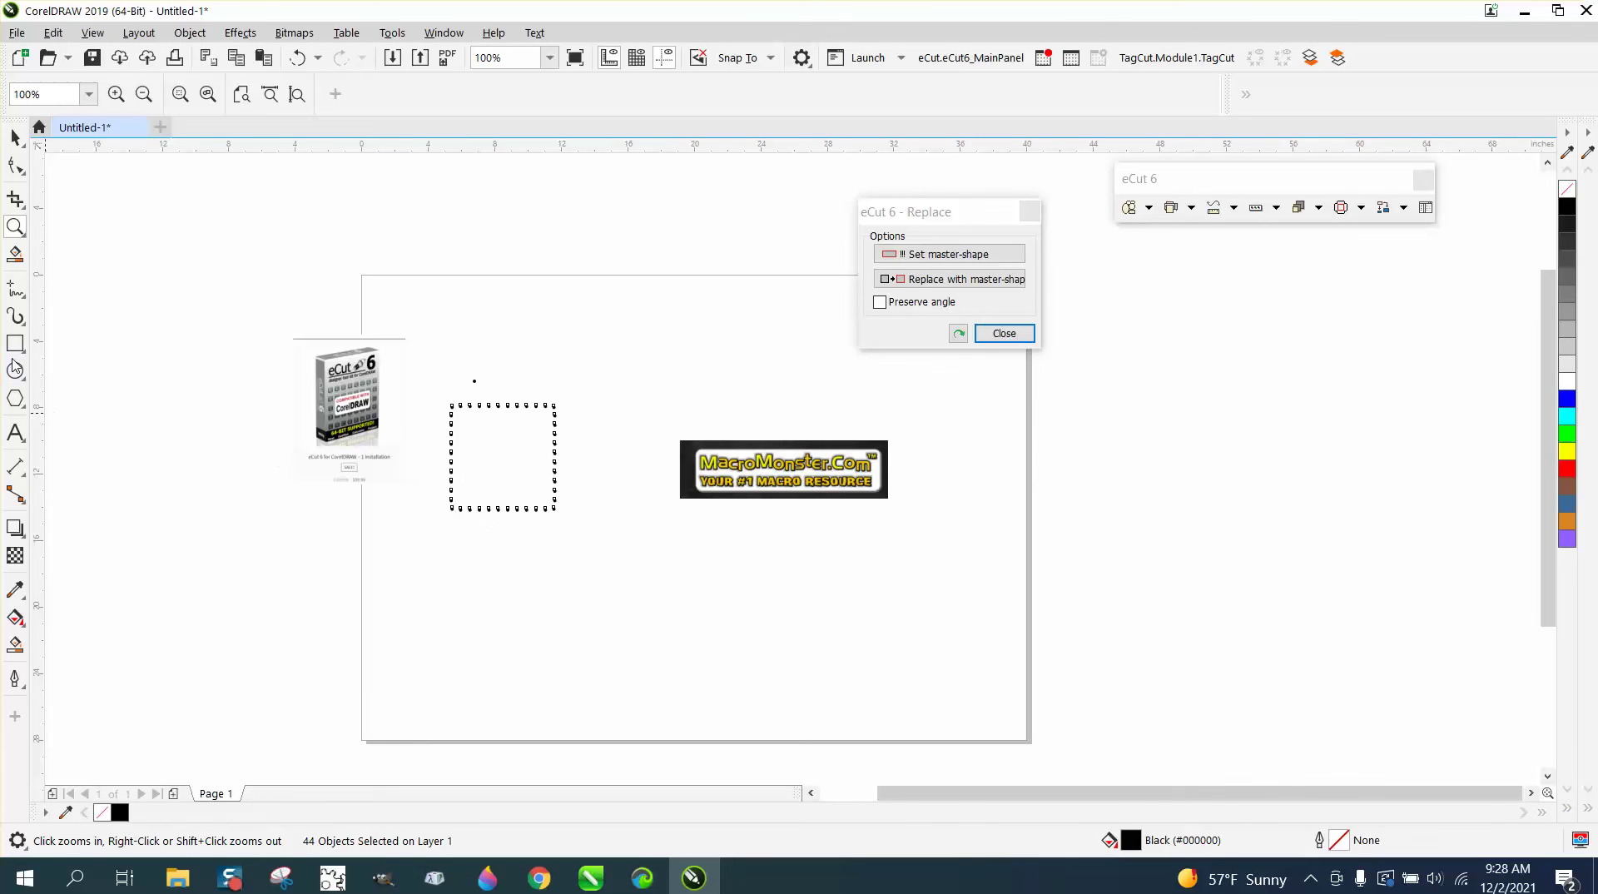
Step: Type a capital letter E below the dotted square
left_click(25, 440)
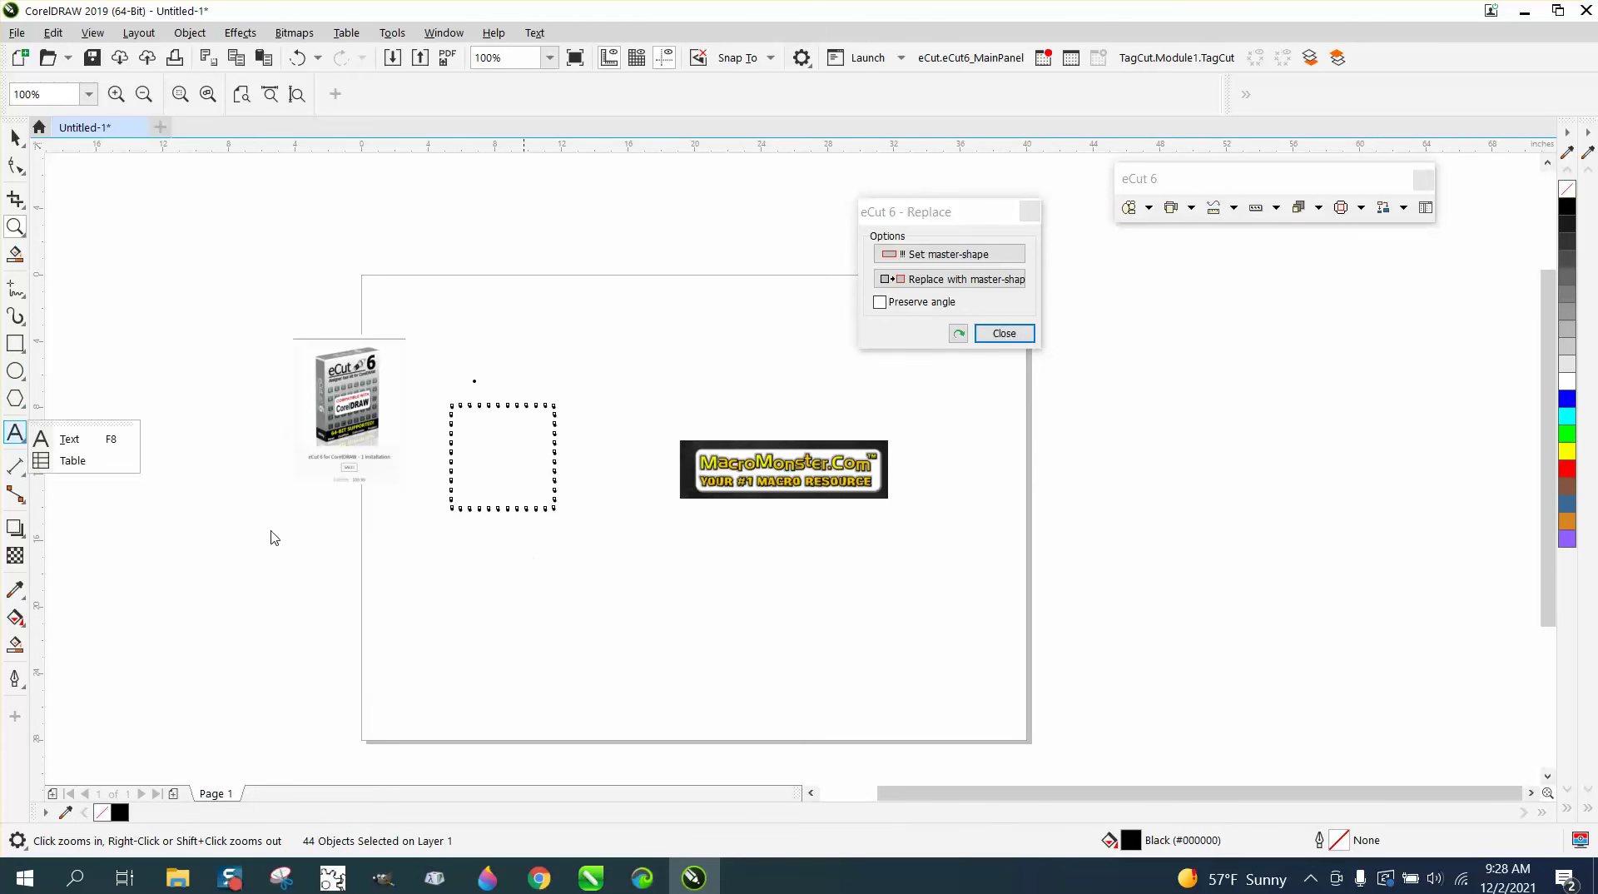
left_click(75, 440)
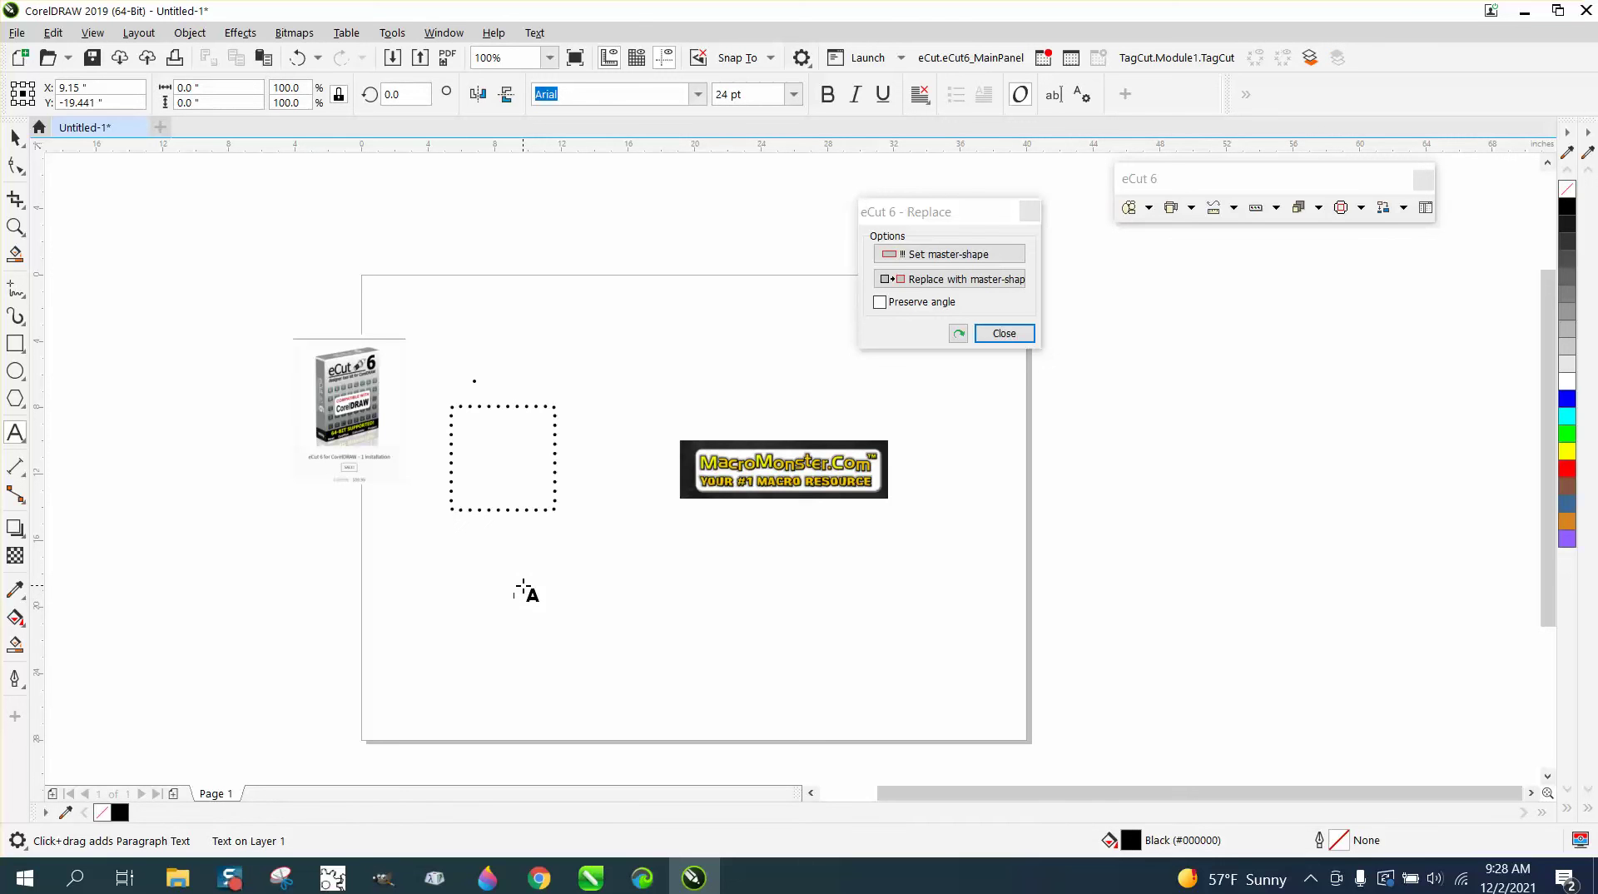
left_click(523, 592)
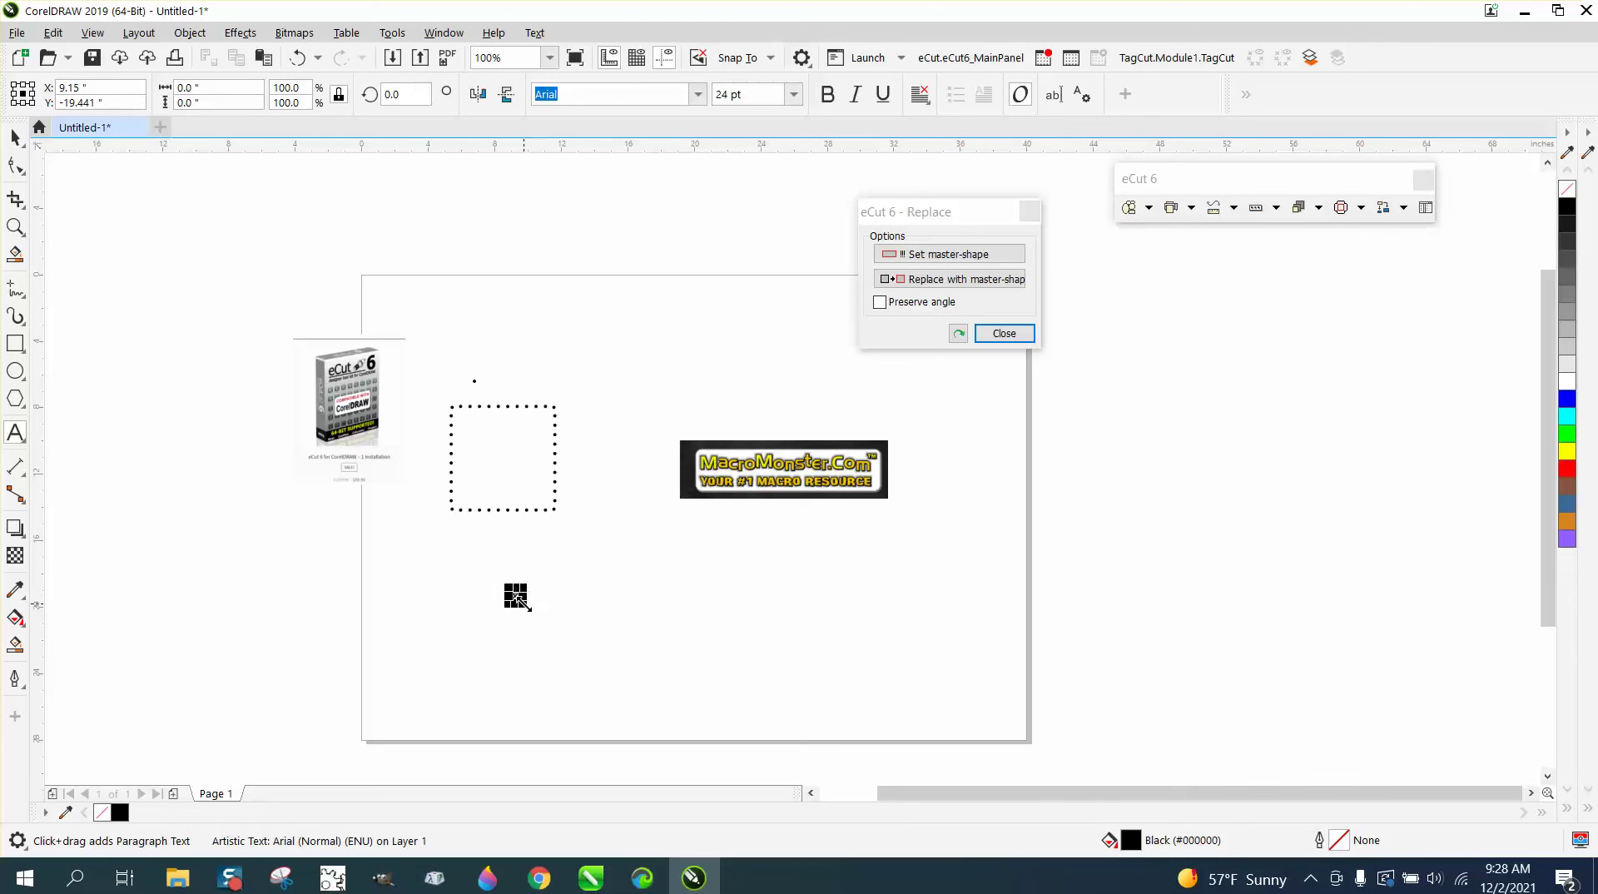
type("E")
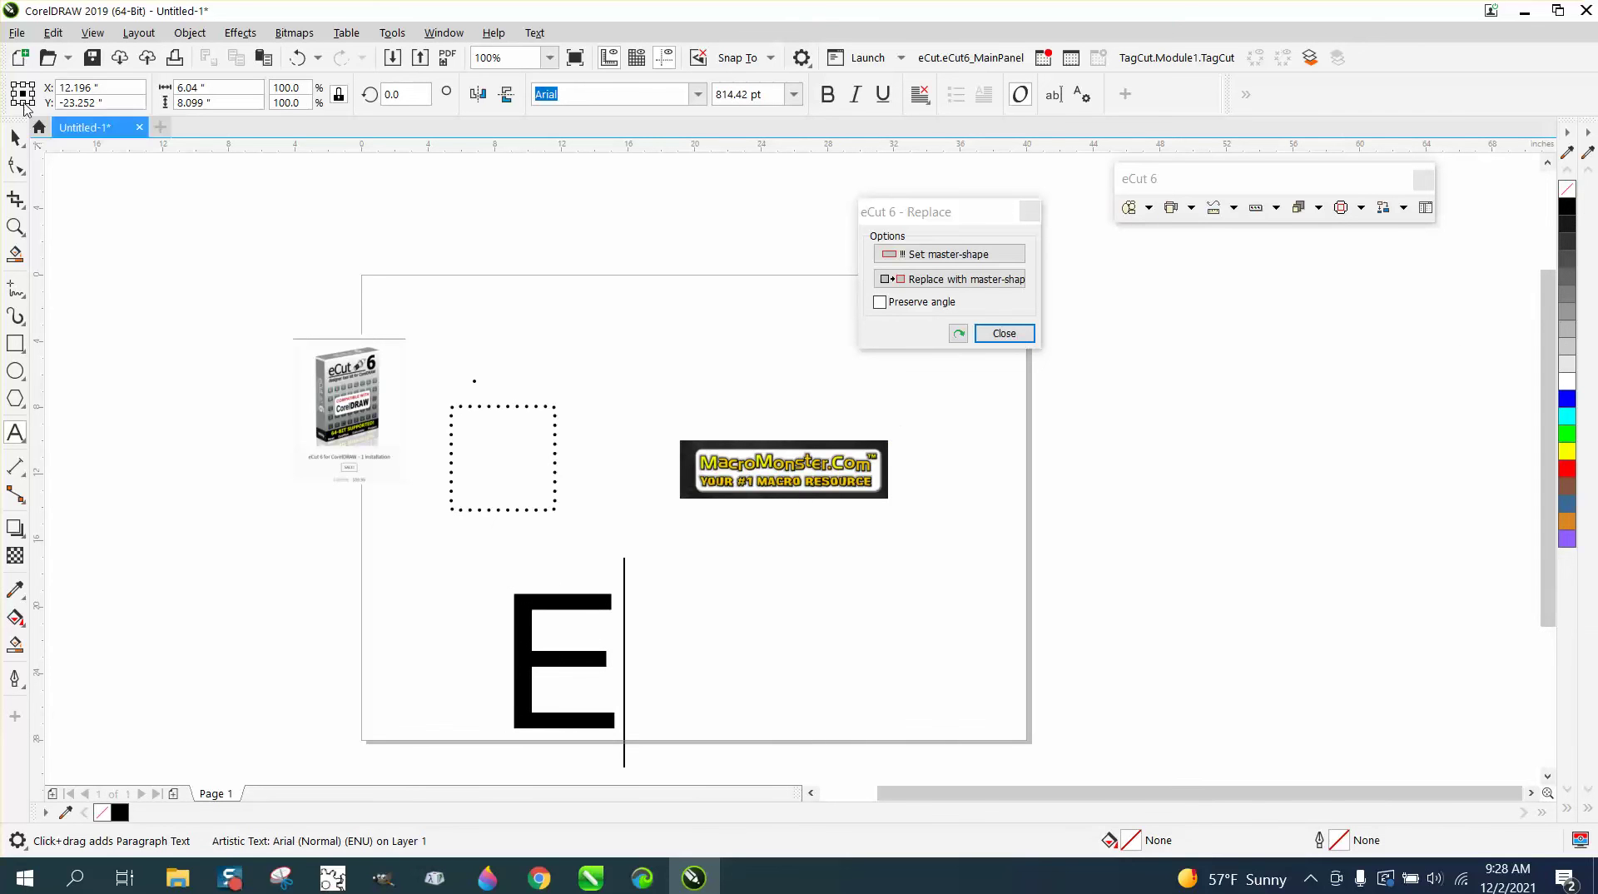
Step: Give the E no fill and a red outline
left_click(15, 135)
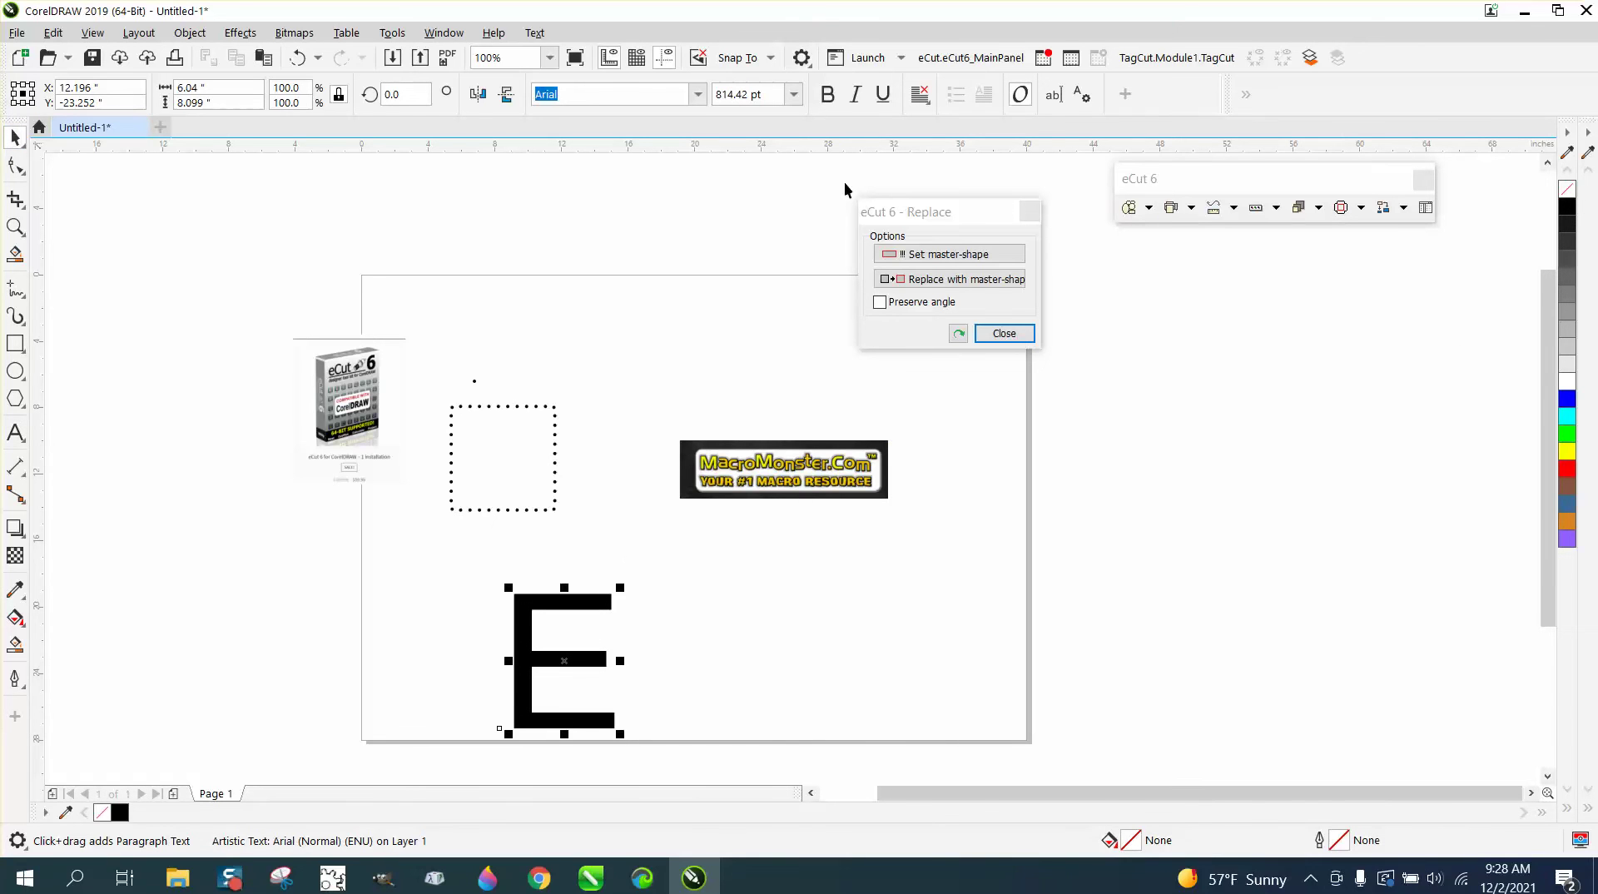
left_click(1570, 194)
right_click(1560, 471)
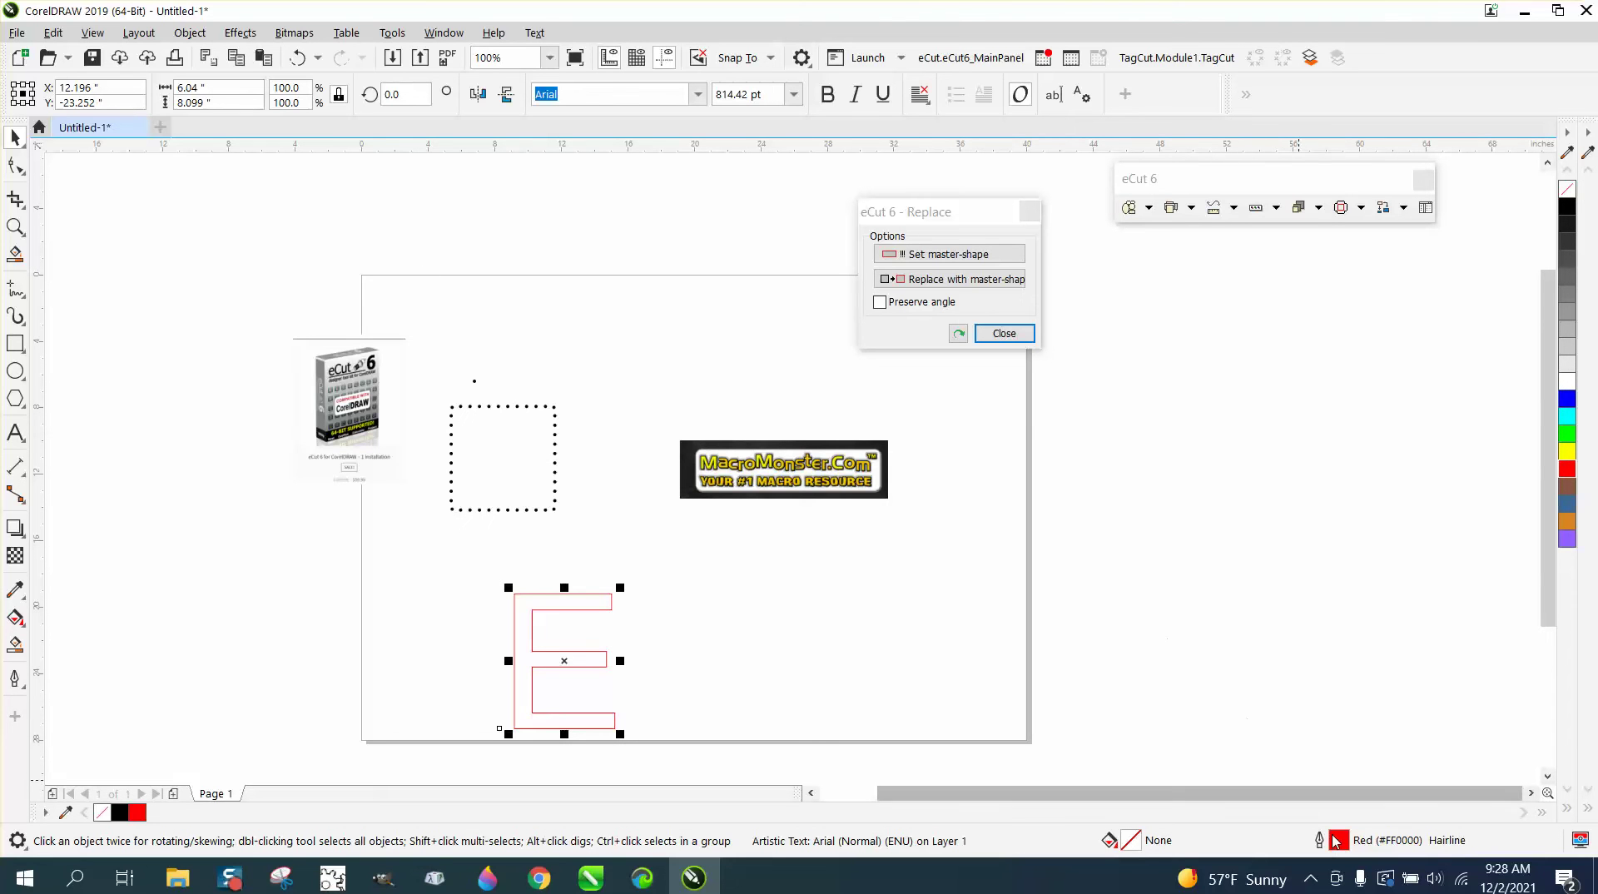
Step: Give the E a 10.0 pt dotted outline with round line caps
double_click(1340, 842)
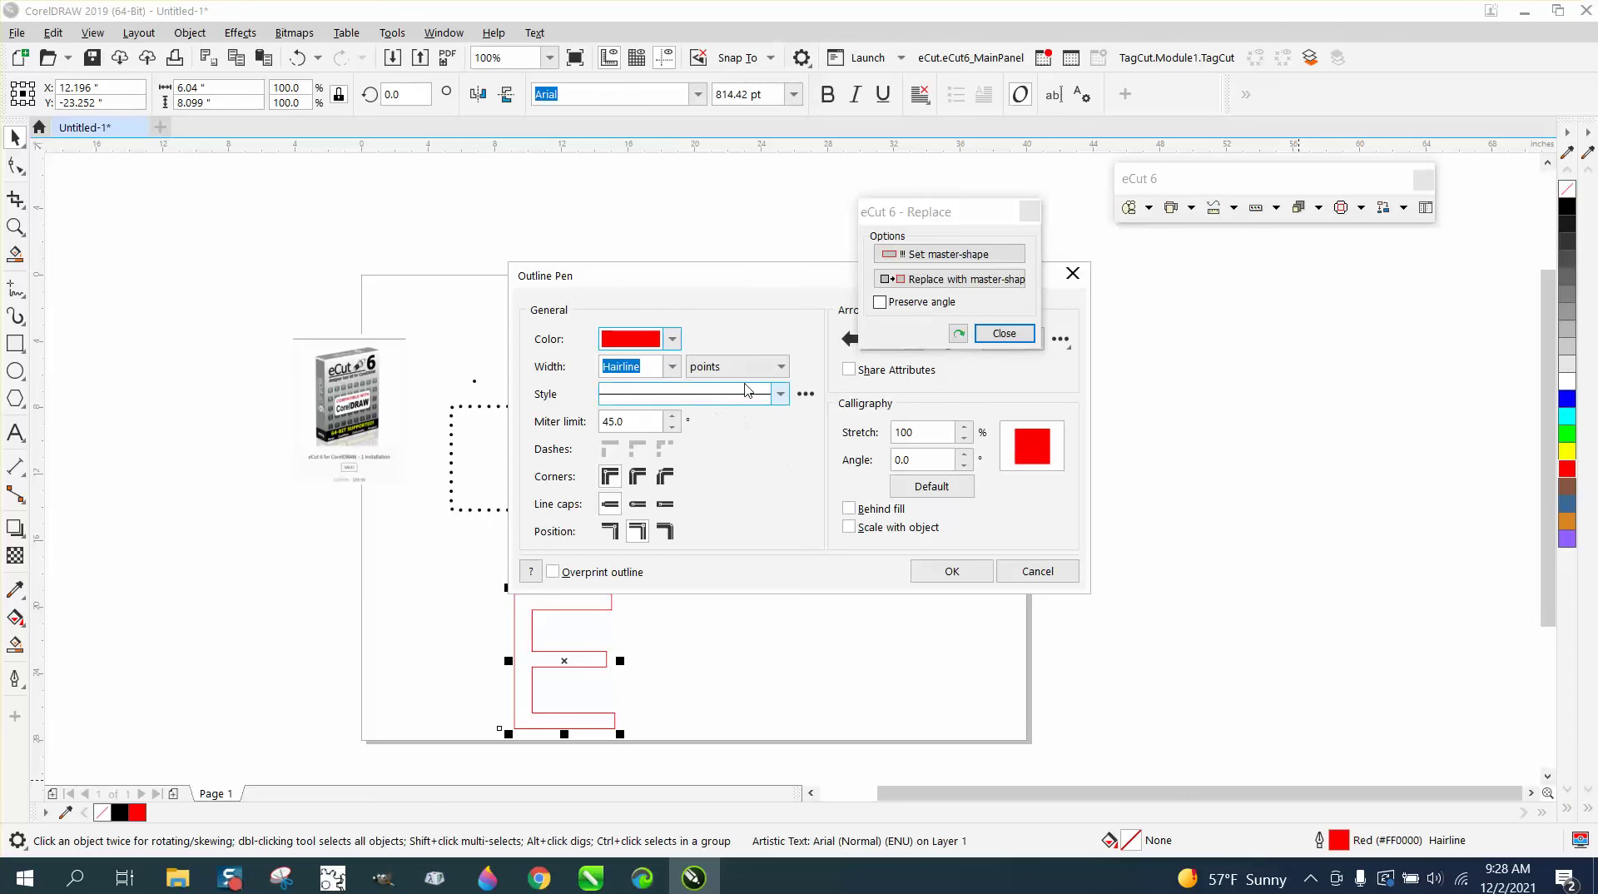
left_click(672, 367)
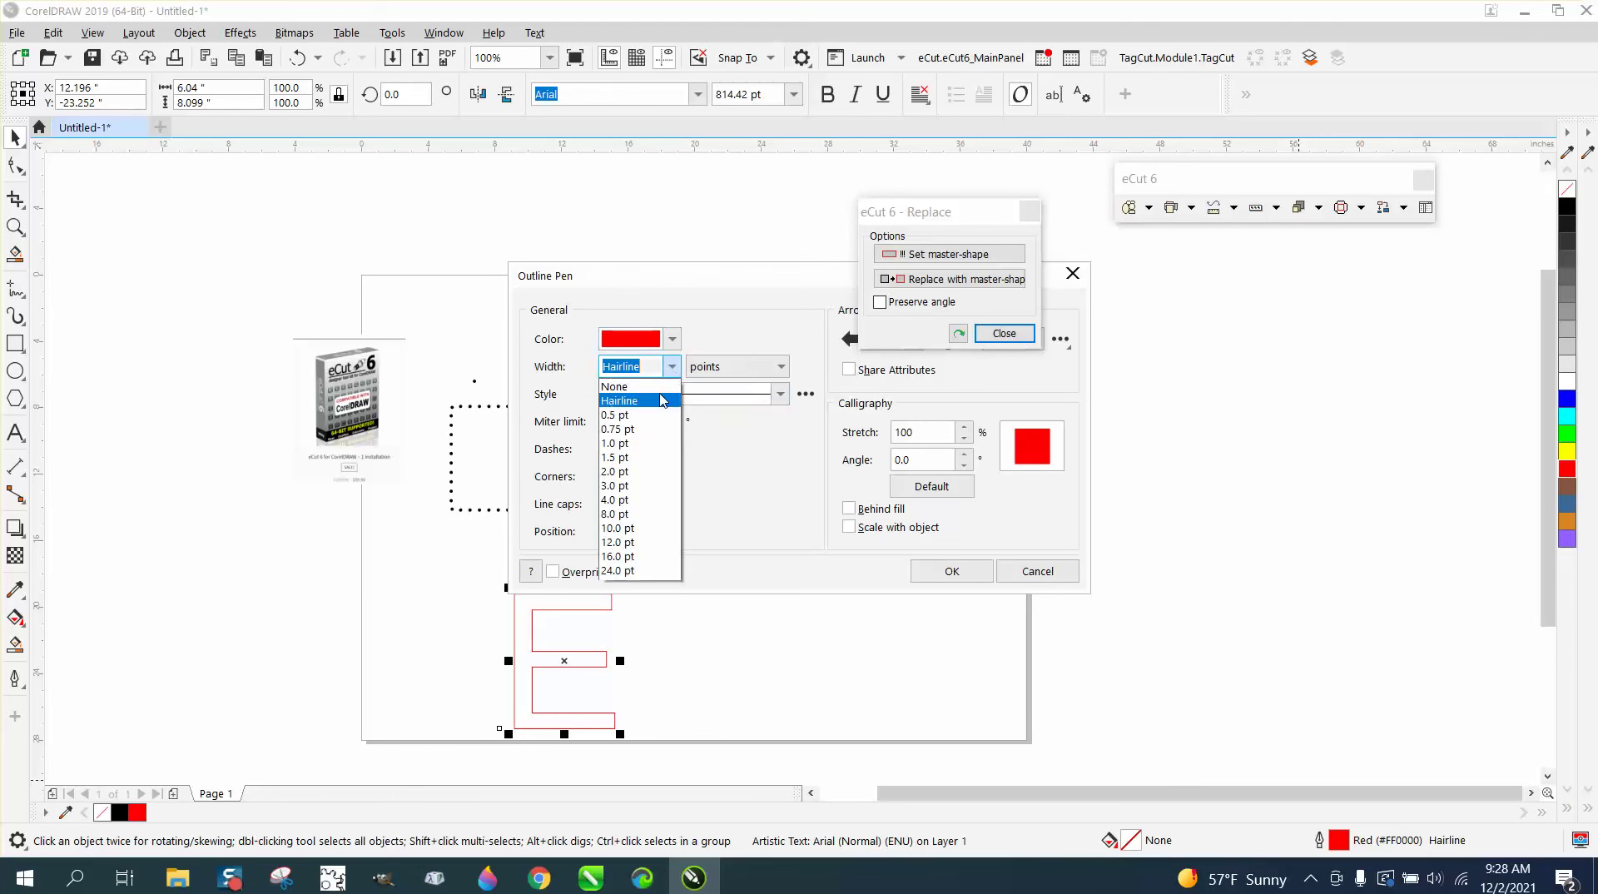
left_click(626, 486)
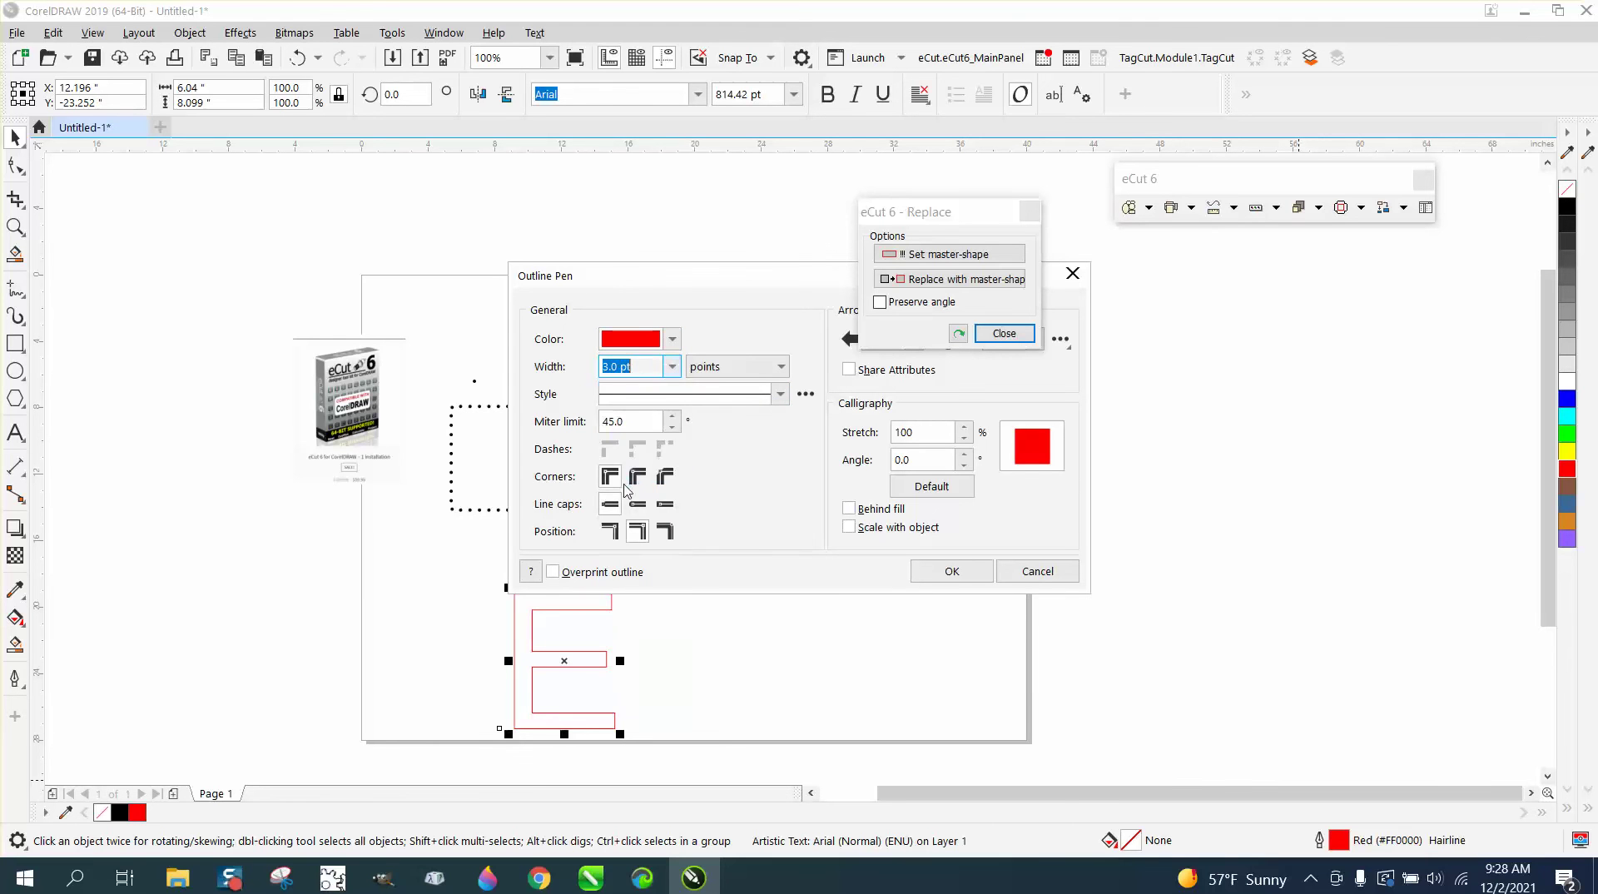
left_click(671, 366)
left_click(620, 532)
left_click(780, 393)
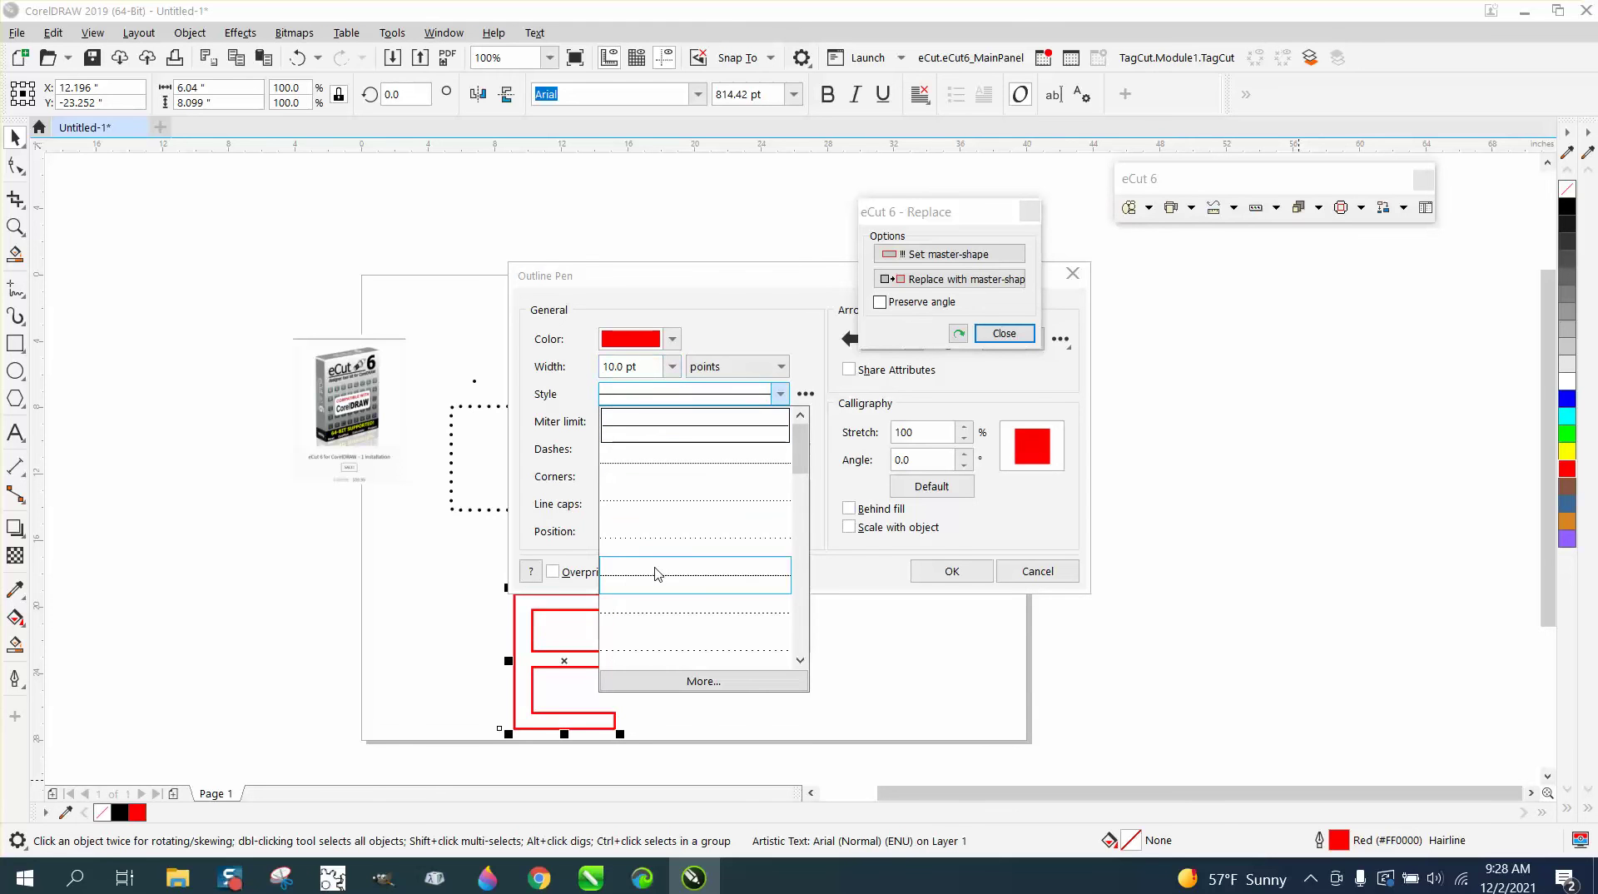
left_click(659, 651)
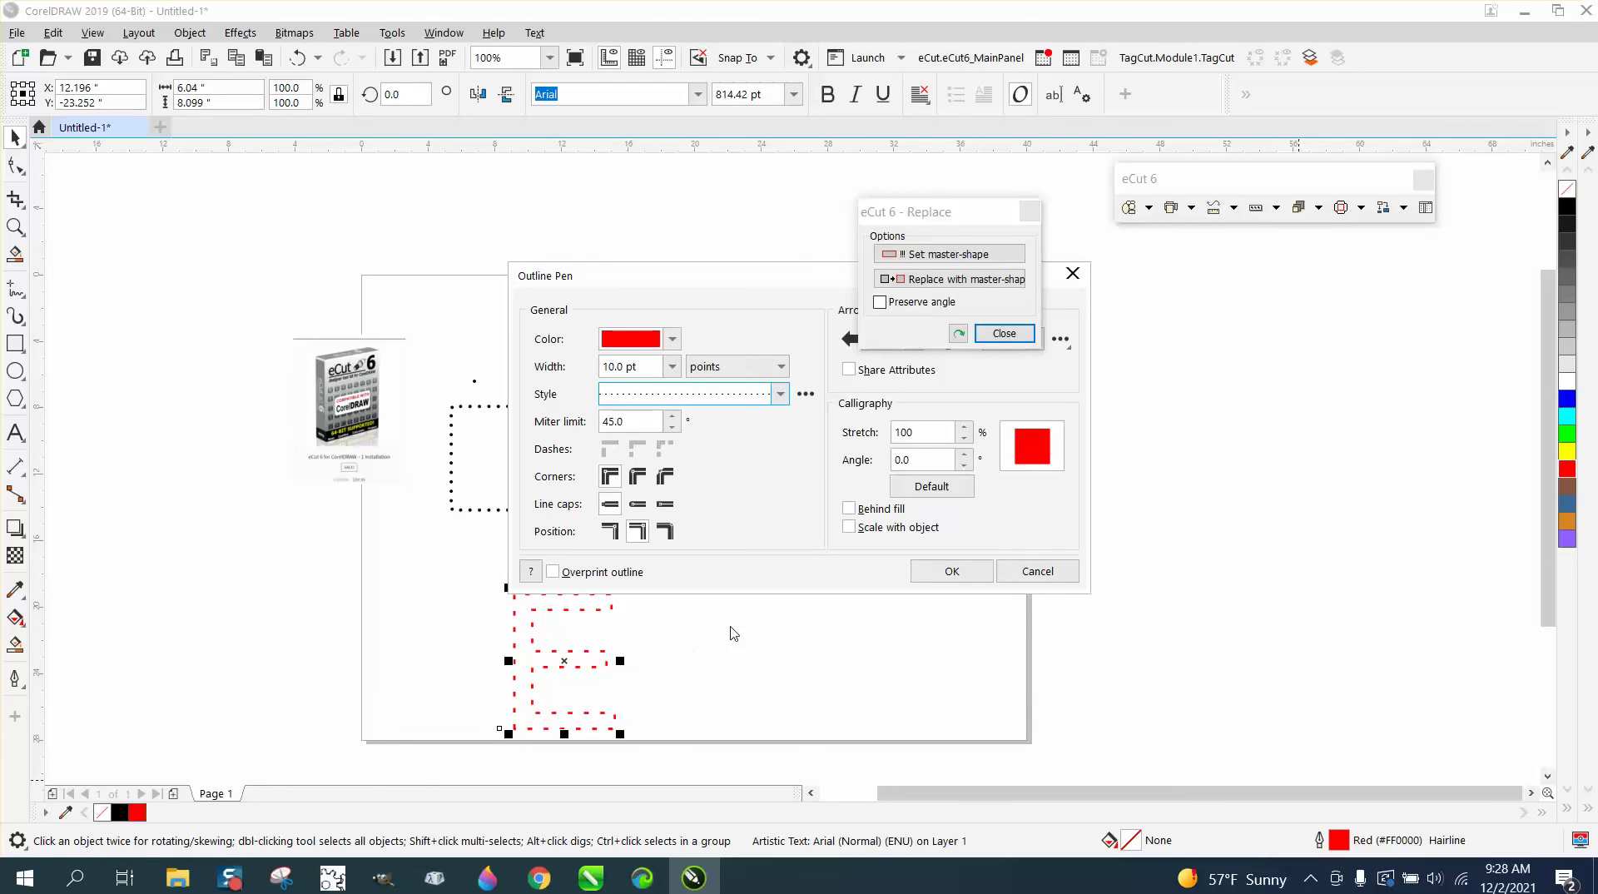
left_click(638, 503)
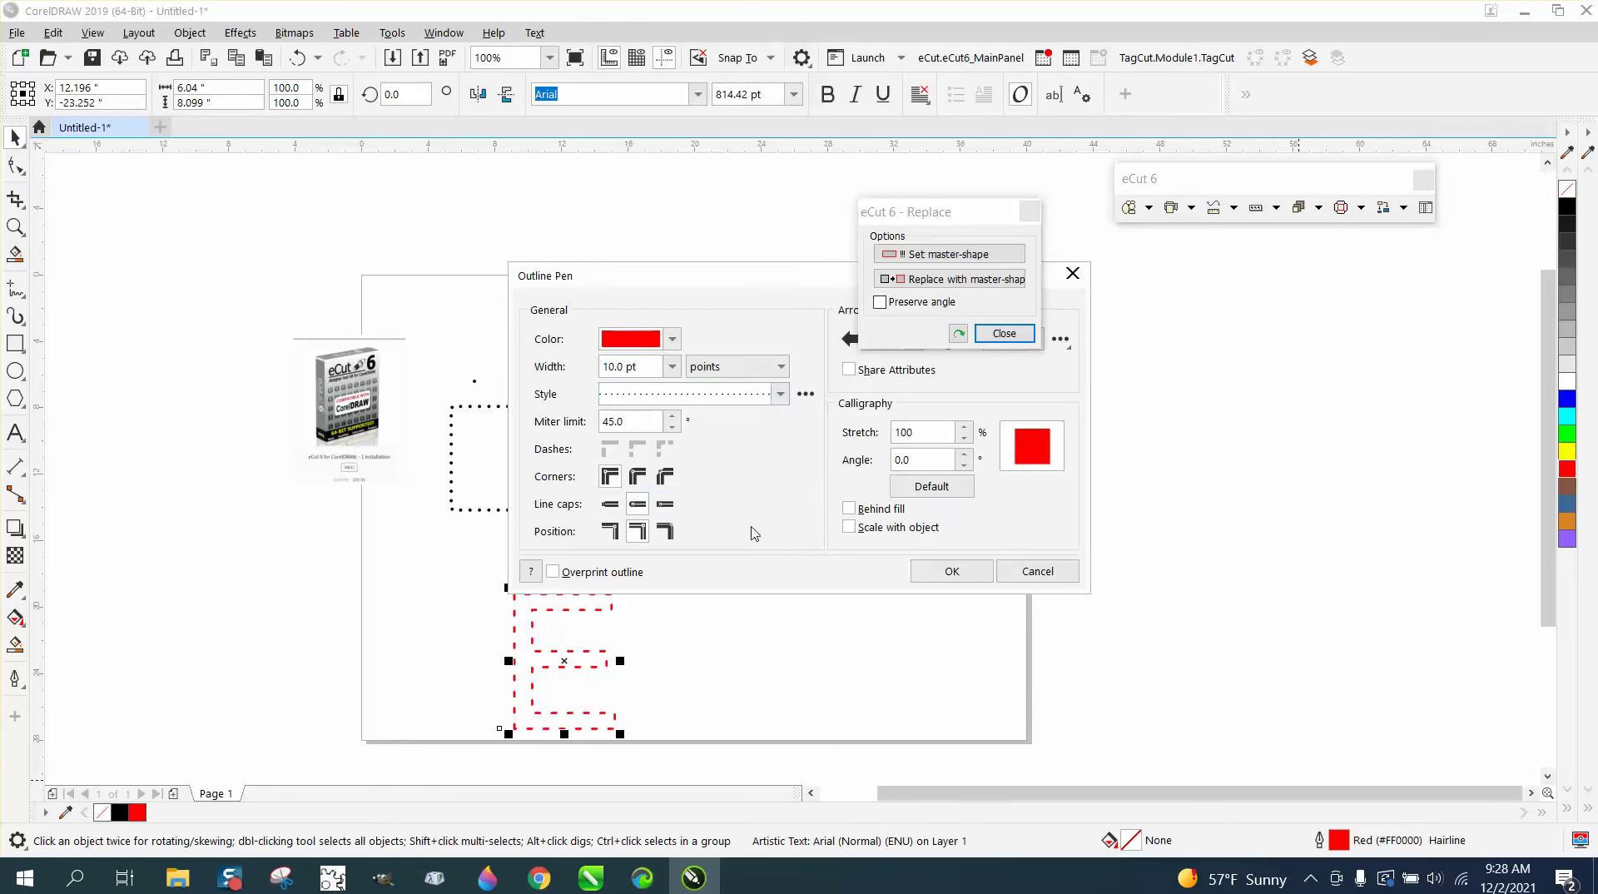
left_click(941, 574)
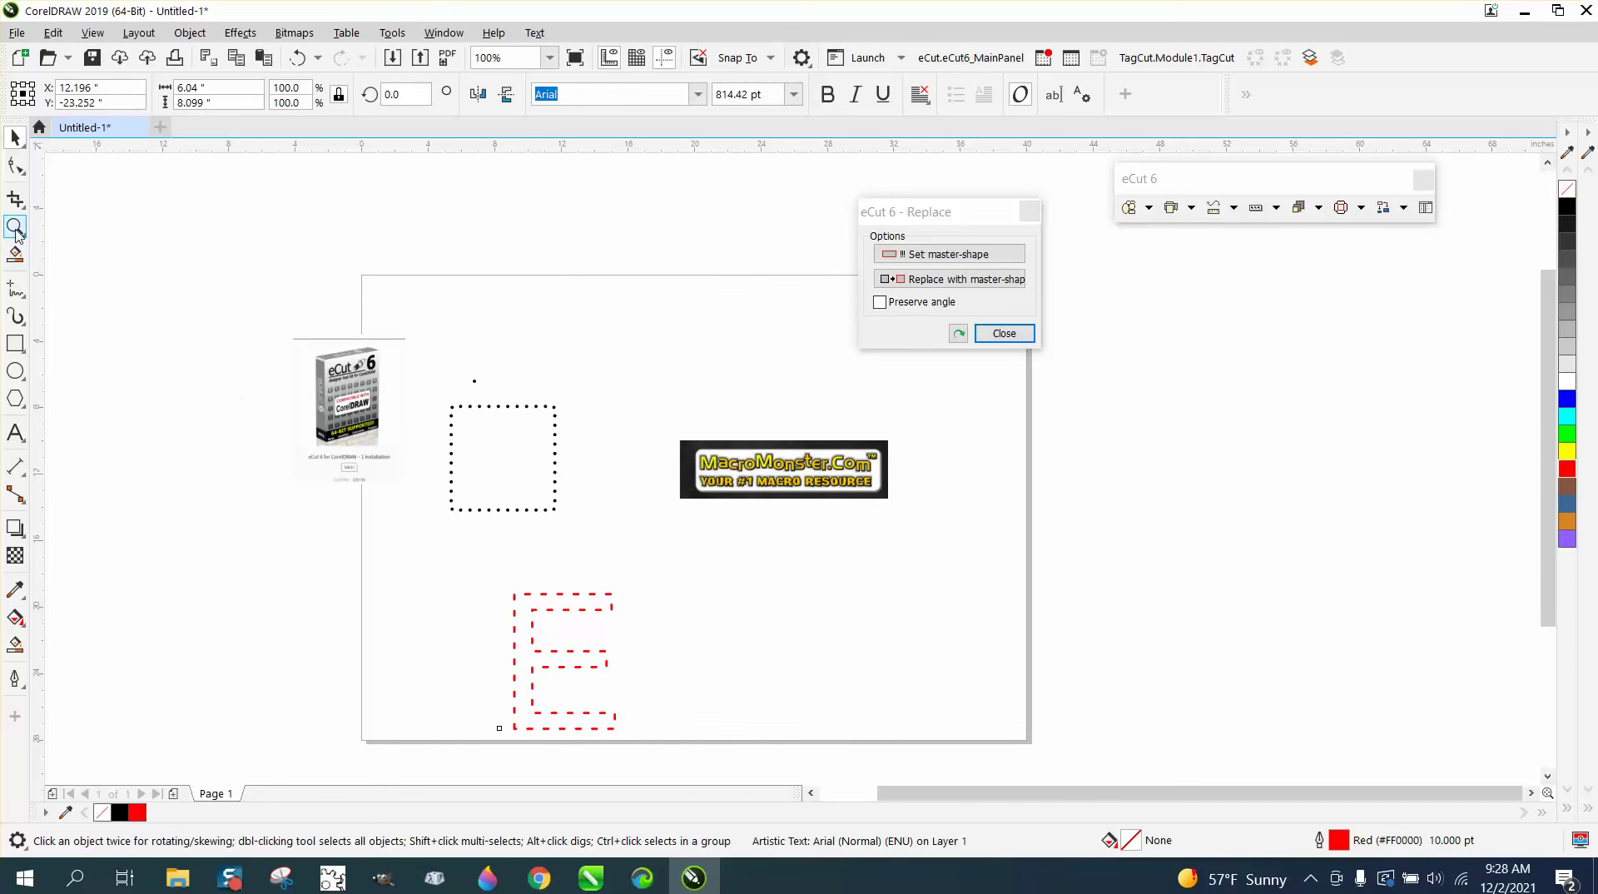
Step: Zoom in to inspect the dotted E, then align its dashes to the corners
left_click(15, 226)
left_click_drag(469, 572, 723, 721)
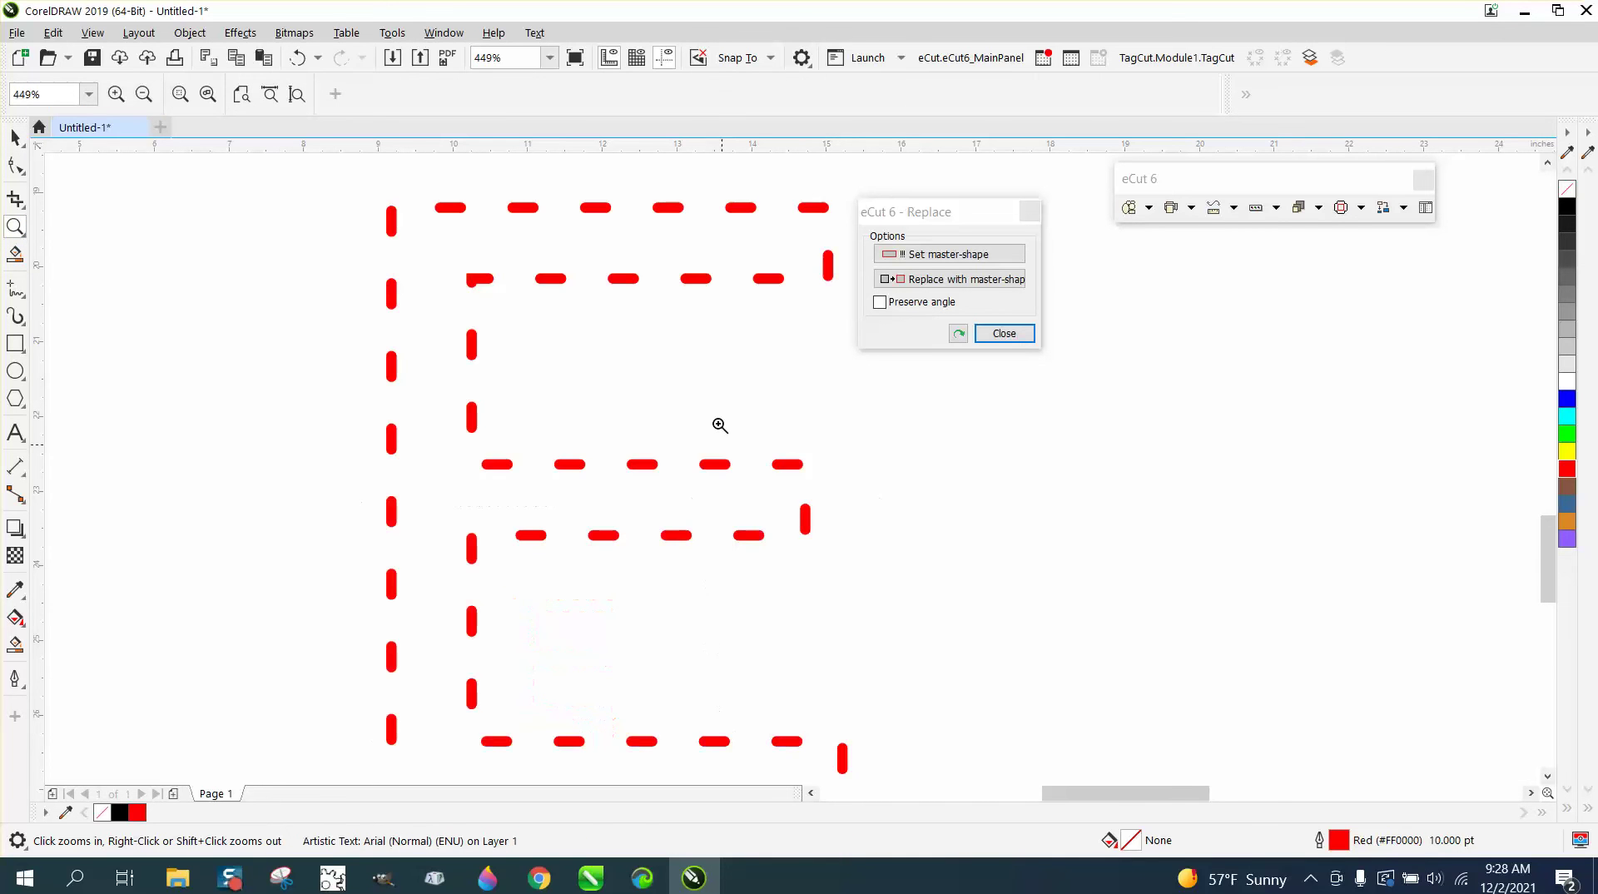
right_click(607, 383)
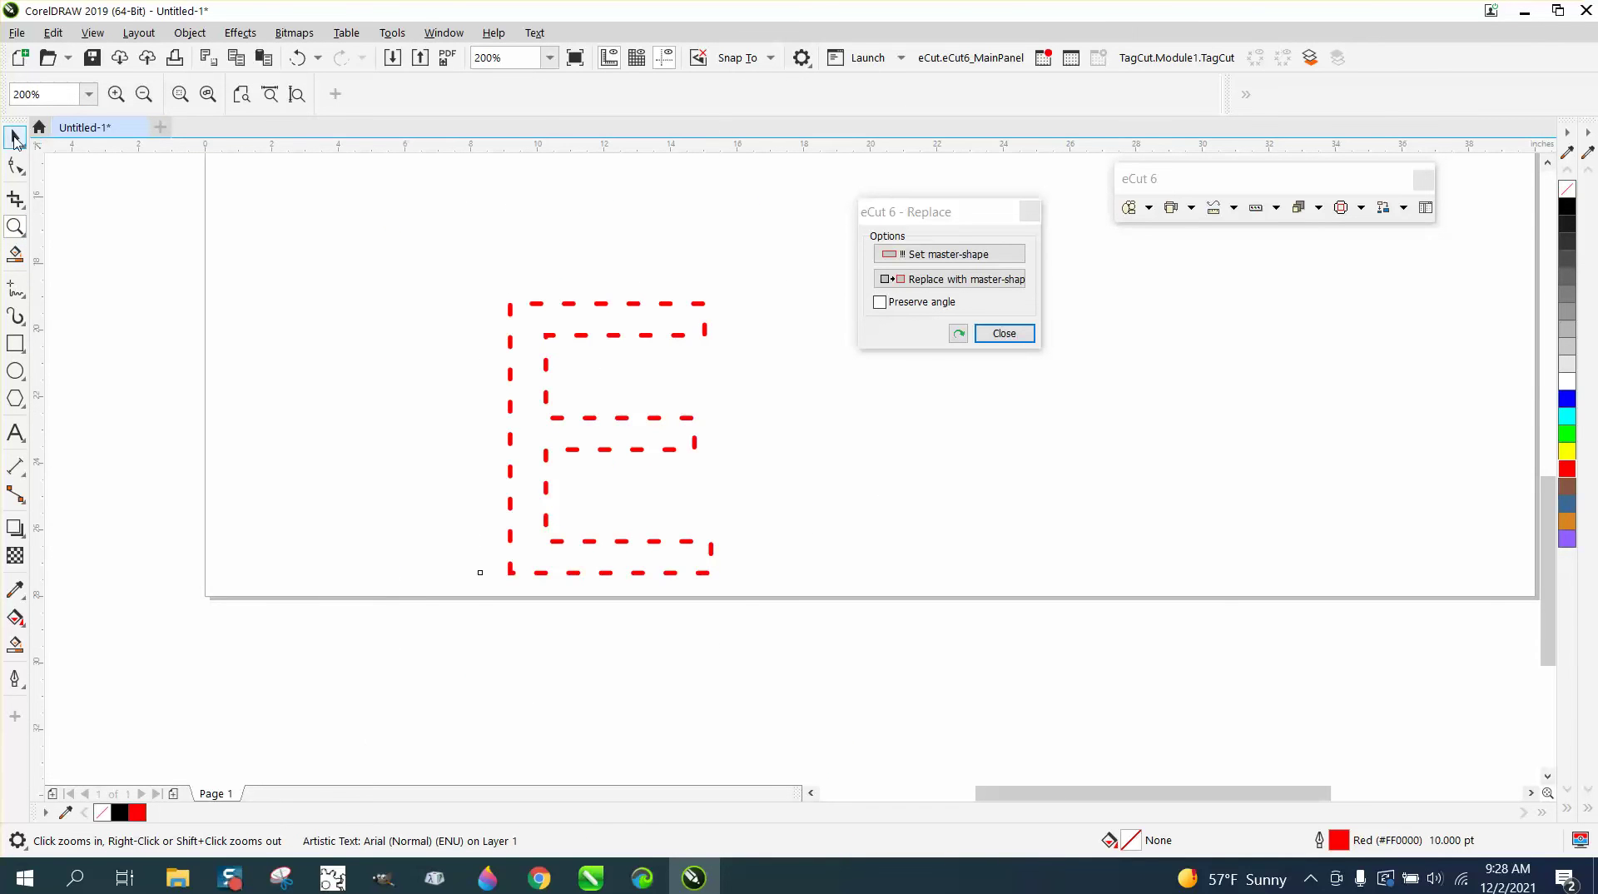
left_click(15, 137)
left_click_drag(806, 646, 806, 646)
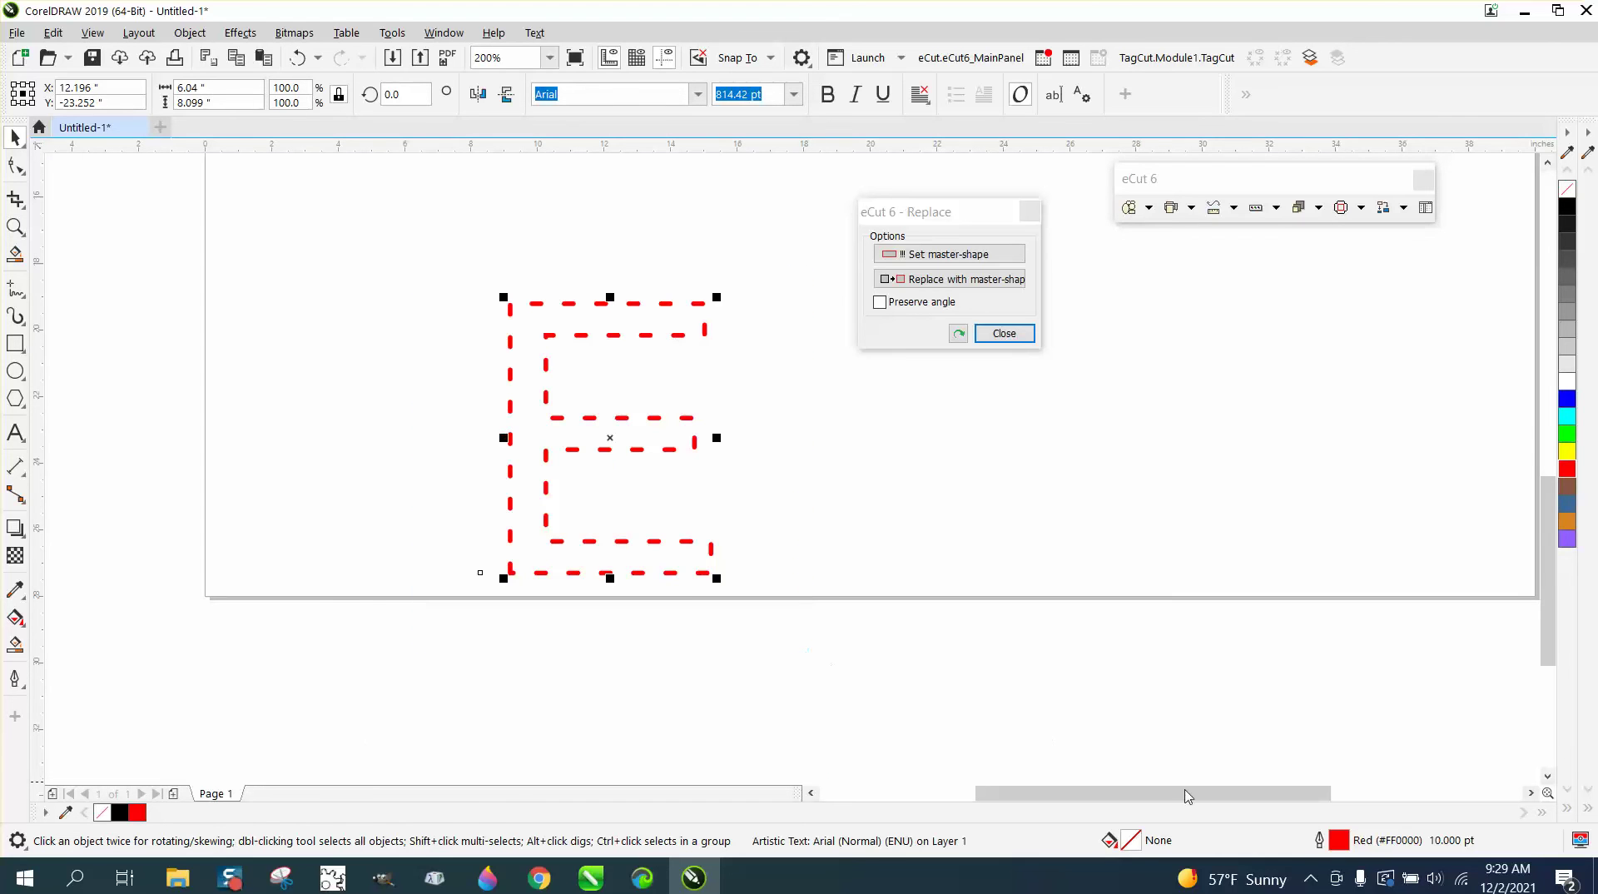
double_click(1335, 842)
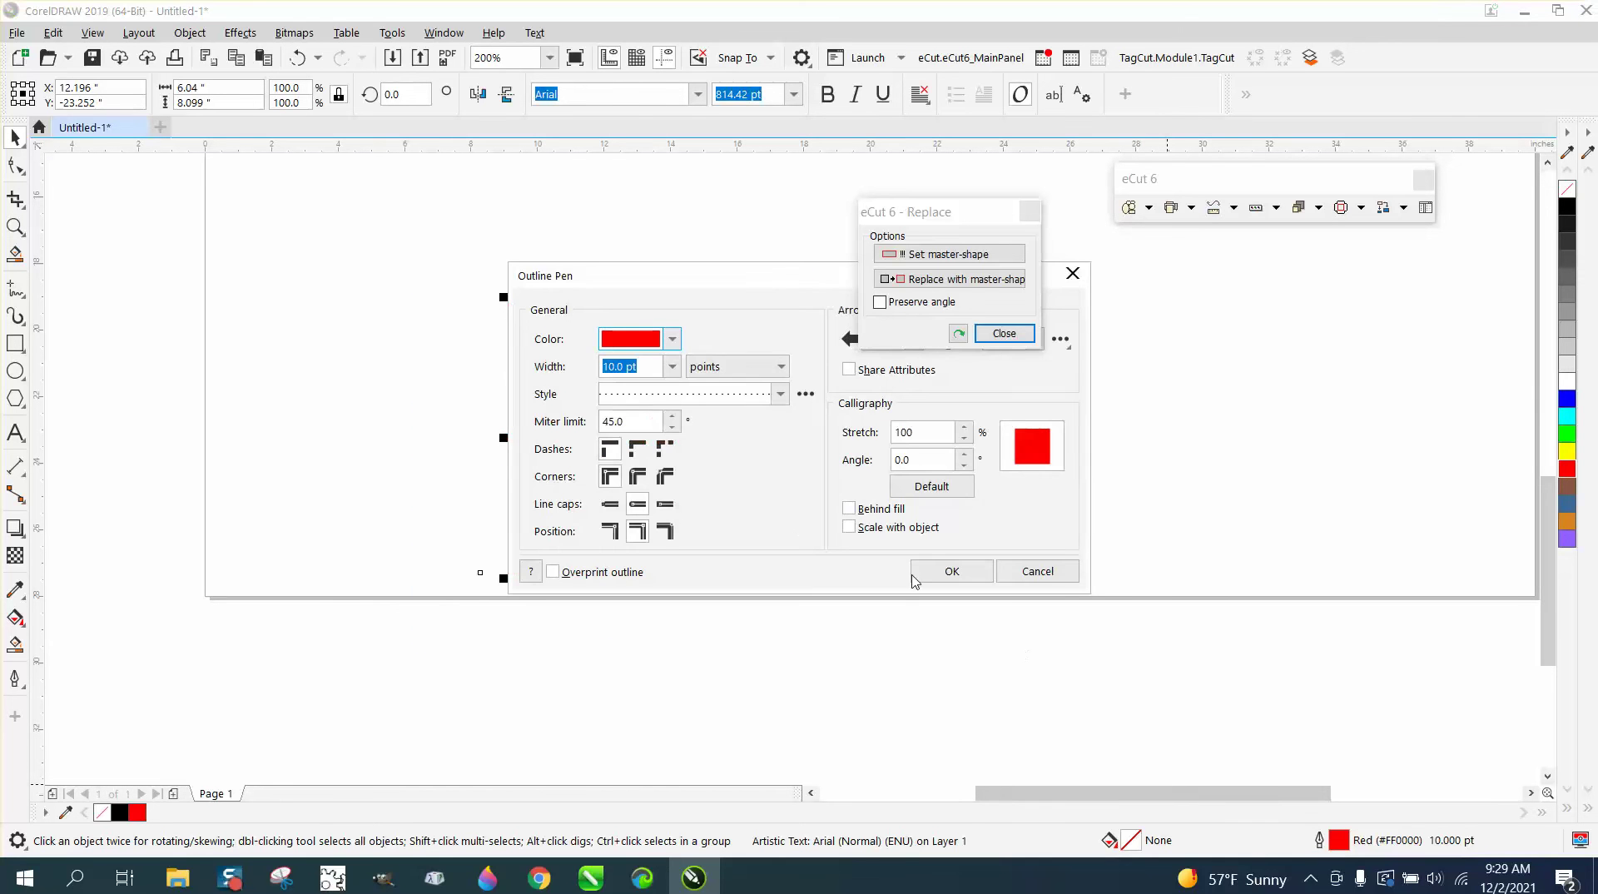
left_click(665, 449)
left_click(949, 572)
Step: Move the small black dot down toward the E and select the dashed E
scroll(811, 458, "down", 1)
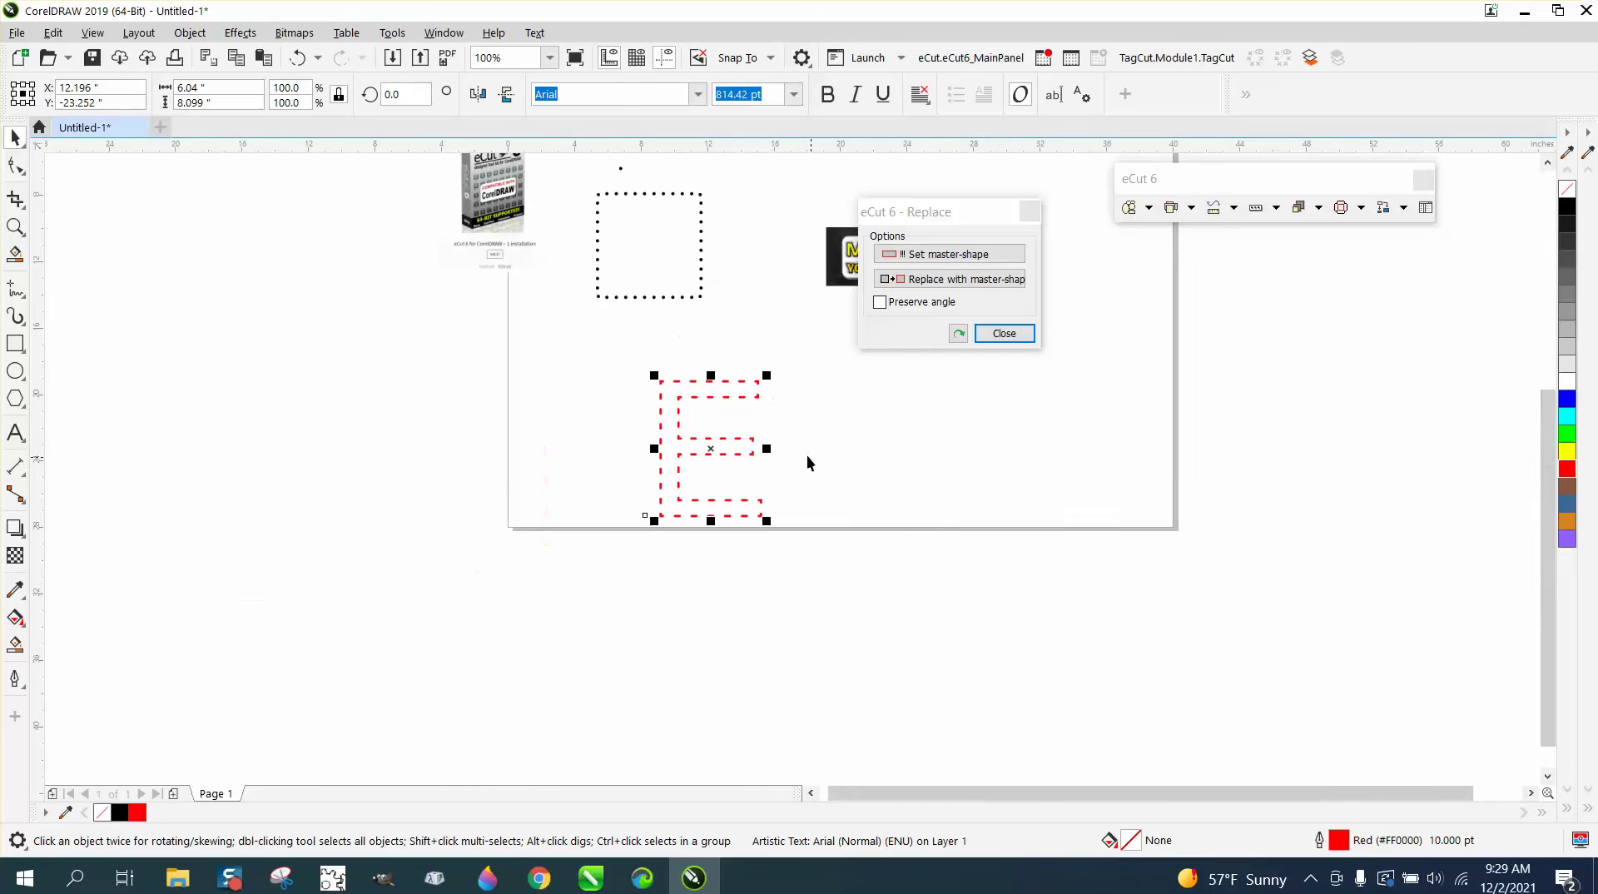
left_click_drag(621, 169, 689, 350)
left_click(711, 389)
Step: Convert the E to curves, turn its outline into objects, and break it into dash pieces
left_click(189, 32)
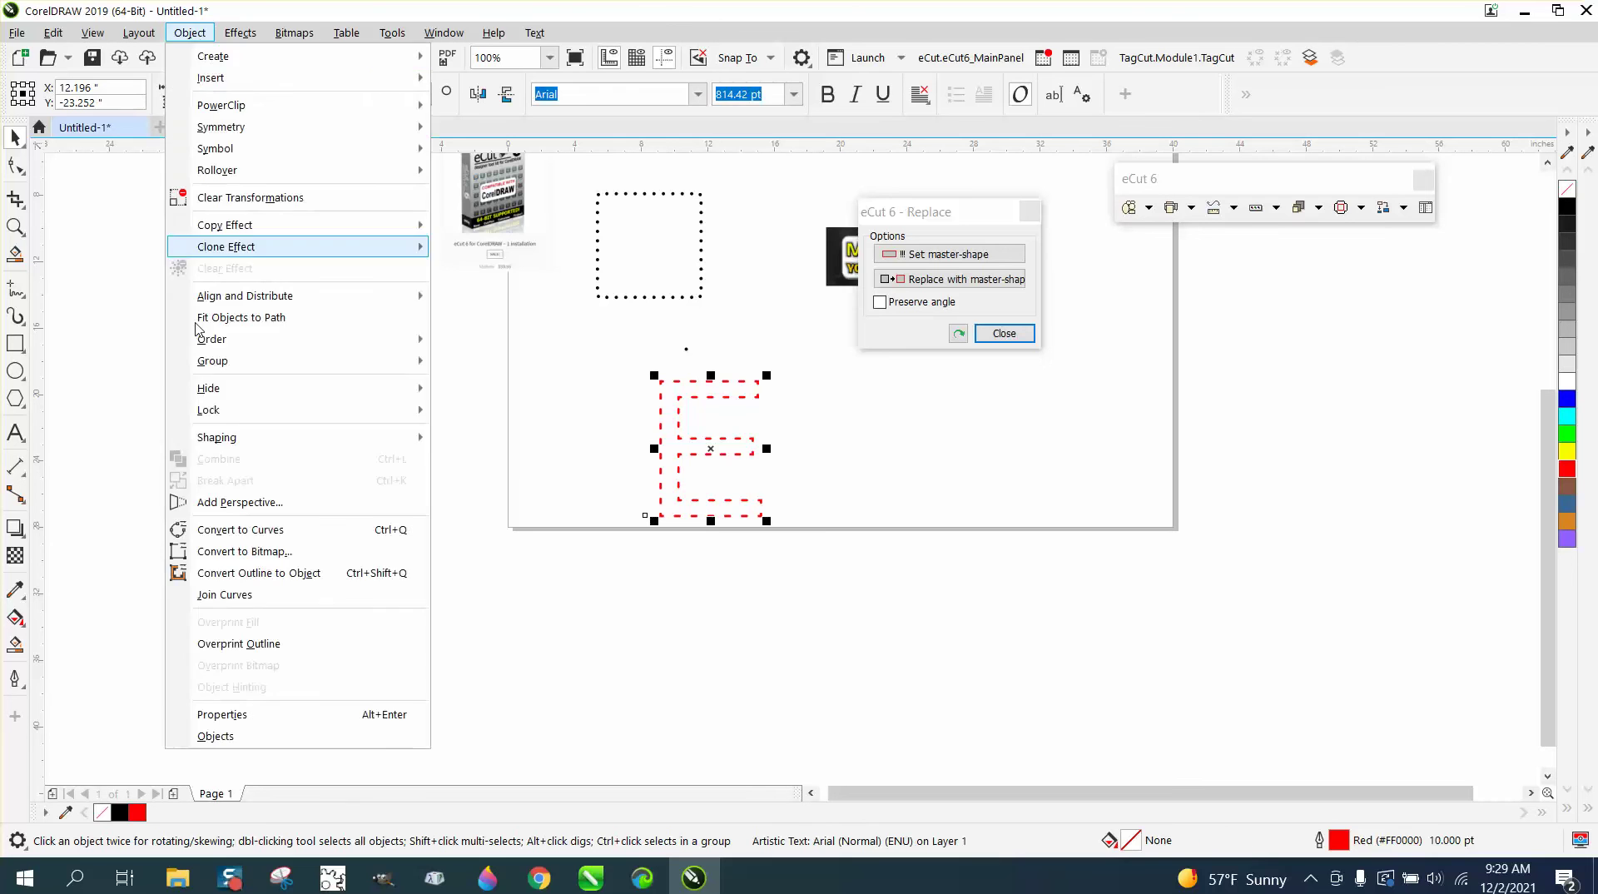
left_click(287, 532)
left_click(190, 33)
left_click(282, 571)
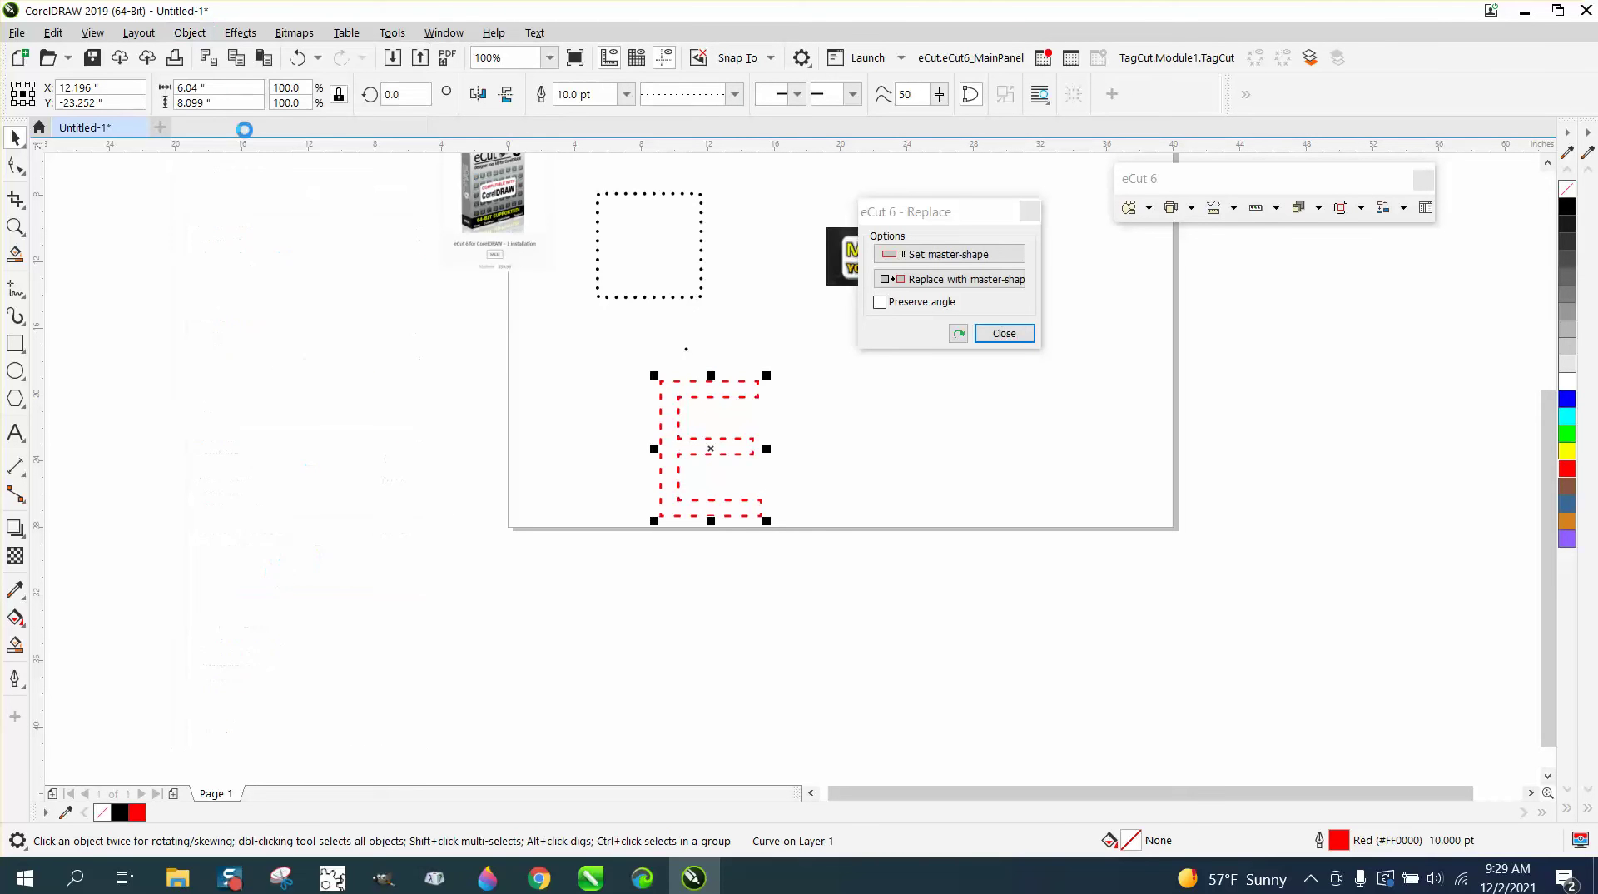
left_click(190, 33)
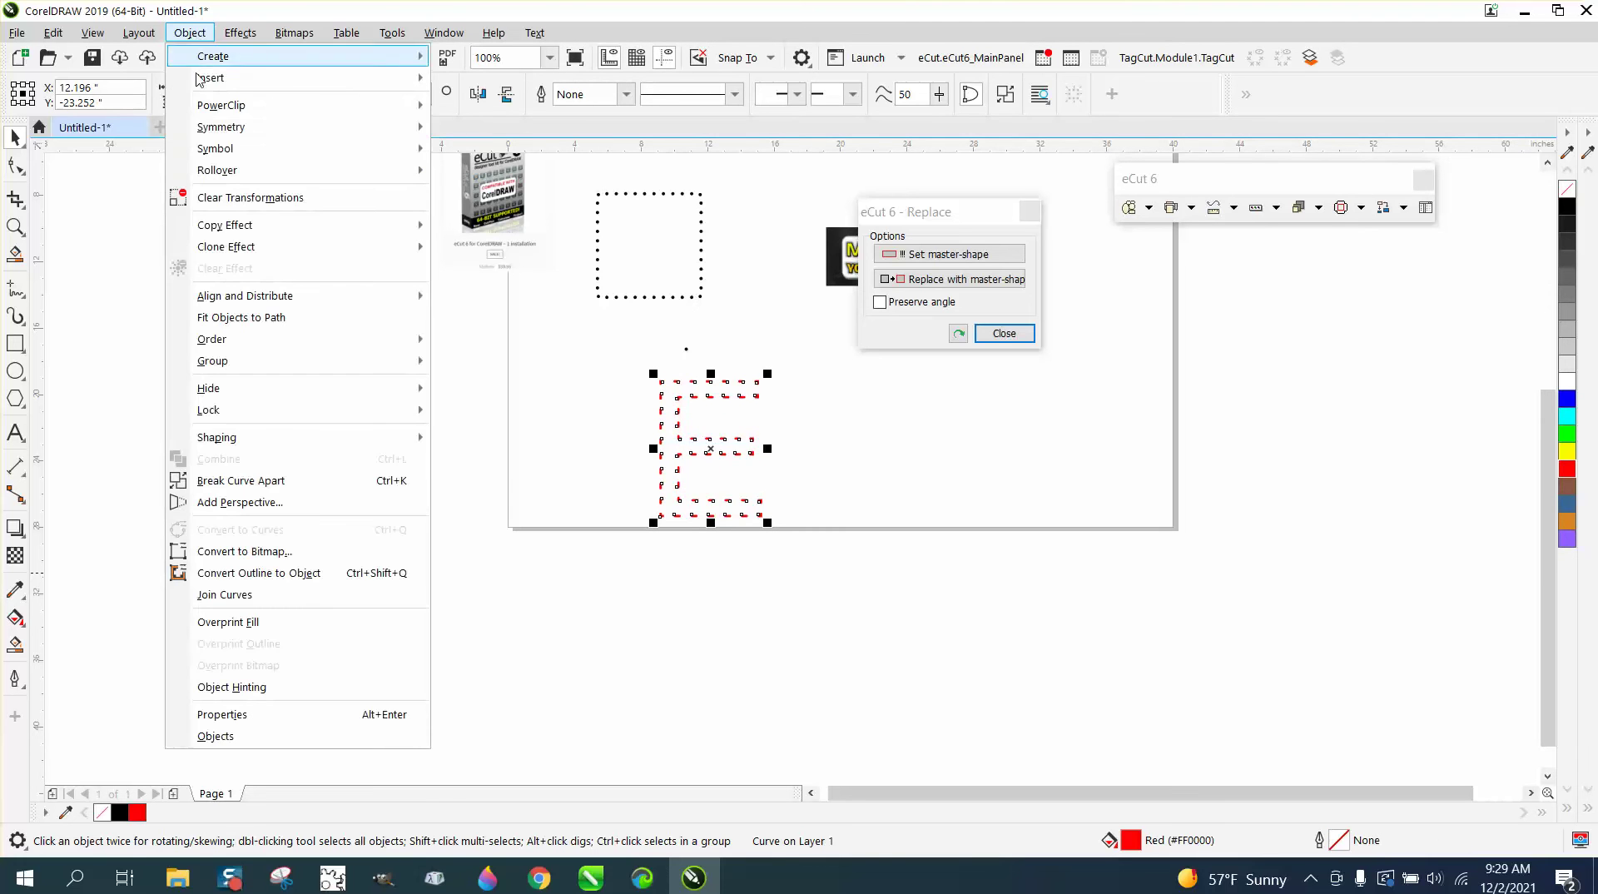
left_click(268, 482)
left_click(15, 226)
Step: Enlarge the black dot to about 0.269 inch and set it as the master shape
left_click_drag(600, 338, 916, 539)
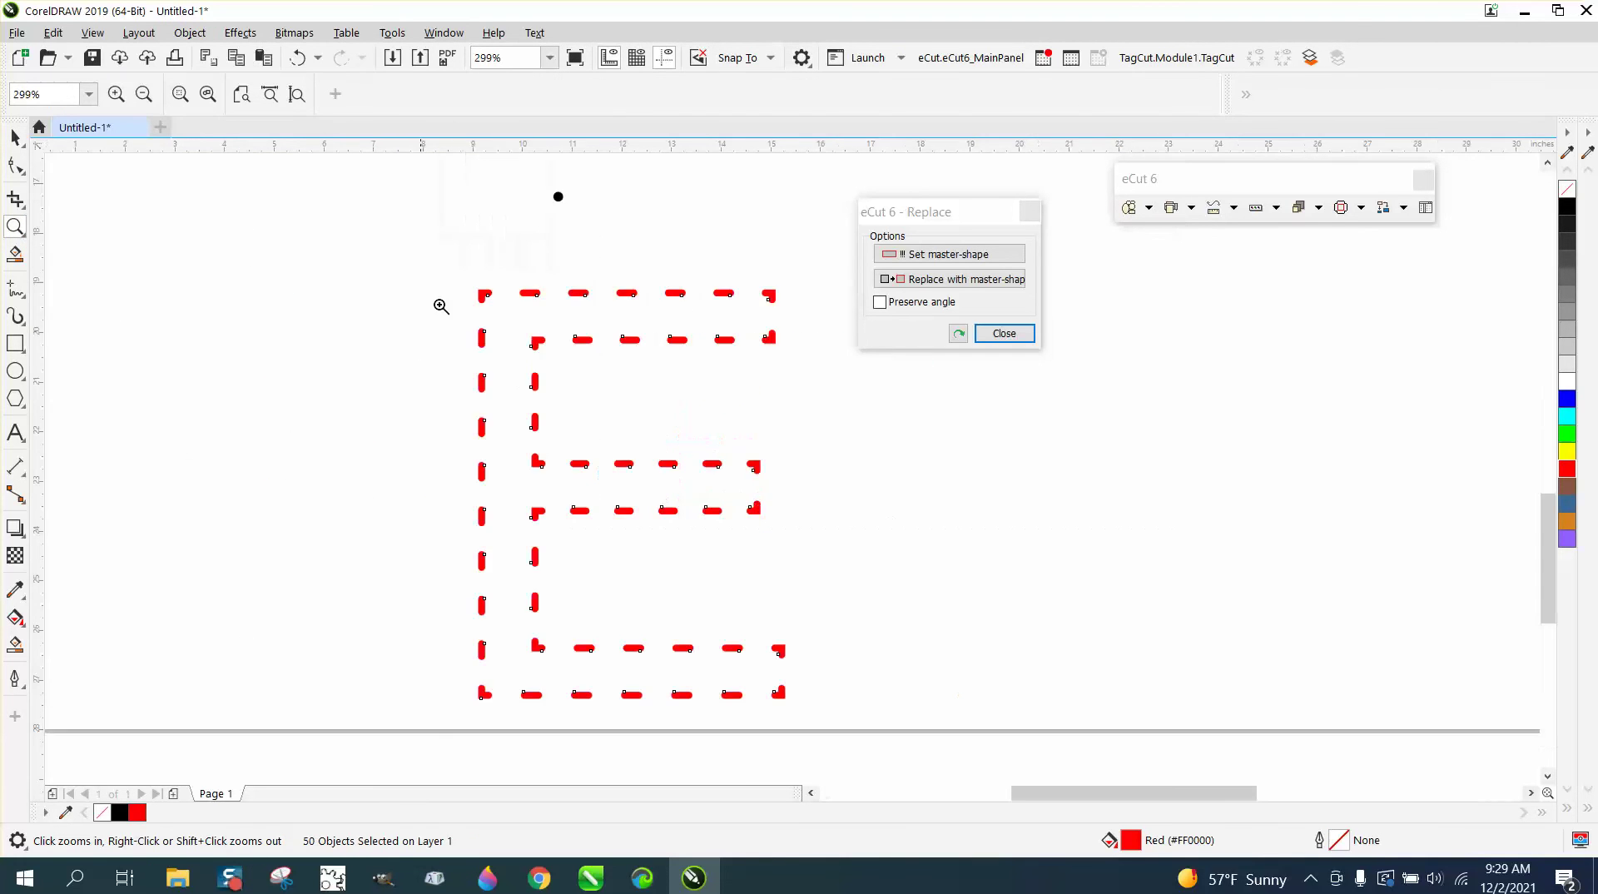
left_click(15, 137)
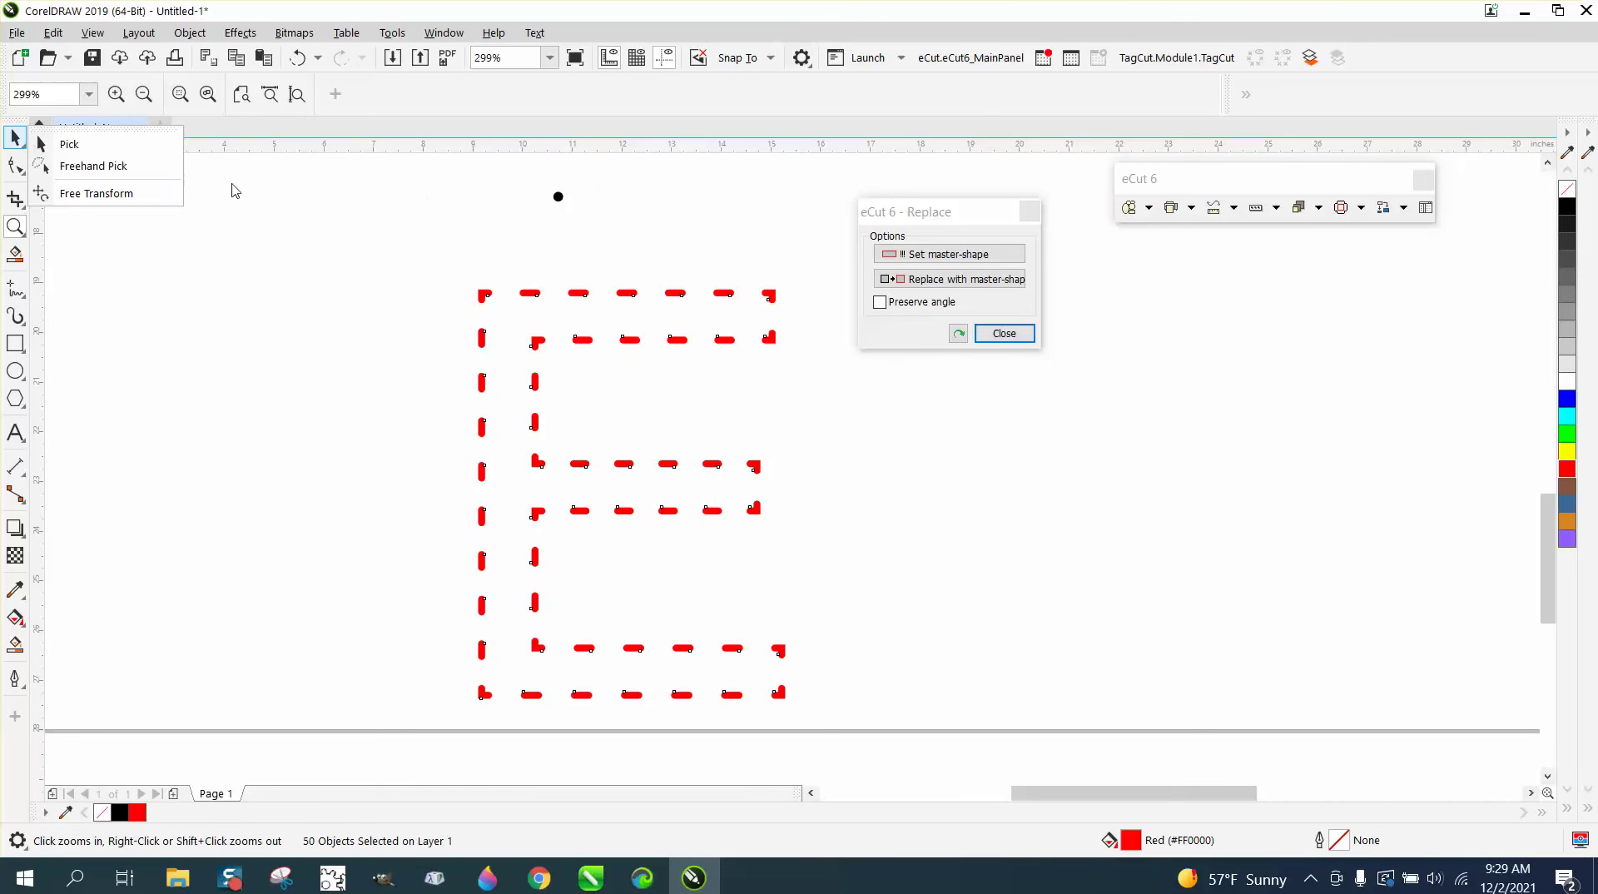
left_click(82, 153)
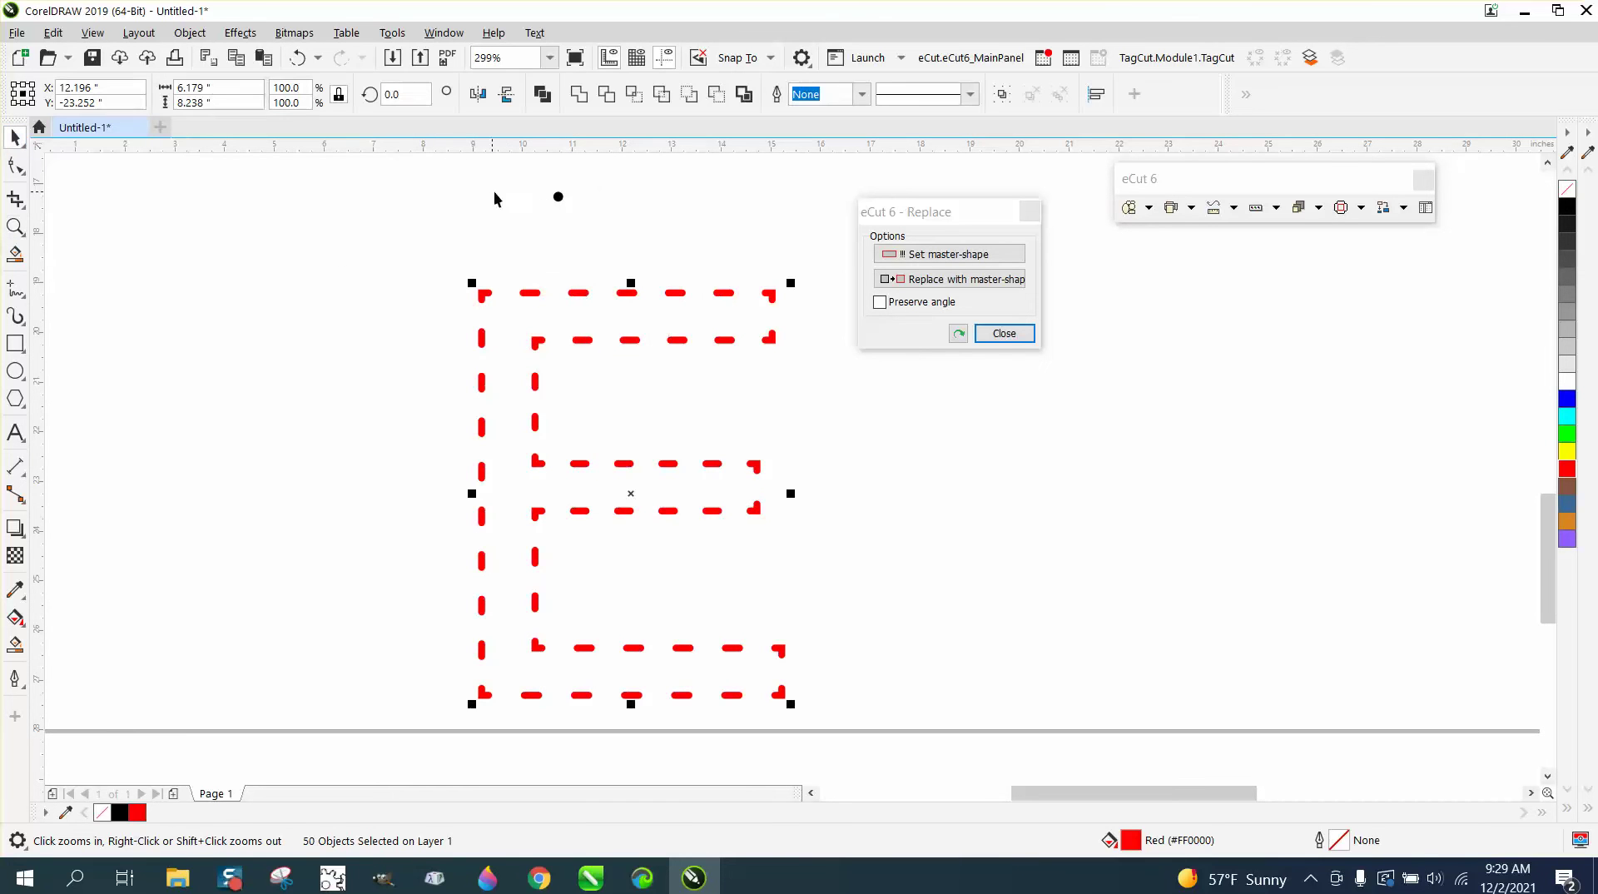
left_click(563, 197)
left_click_drag(576, 208, 583, 214)
left_click(621, 210)
left_click(560, 200)
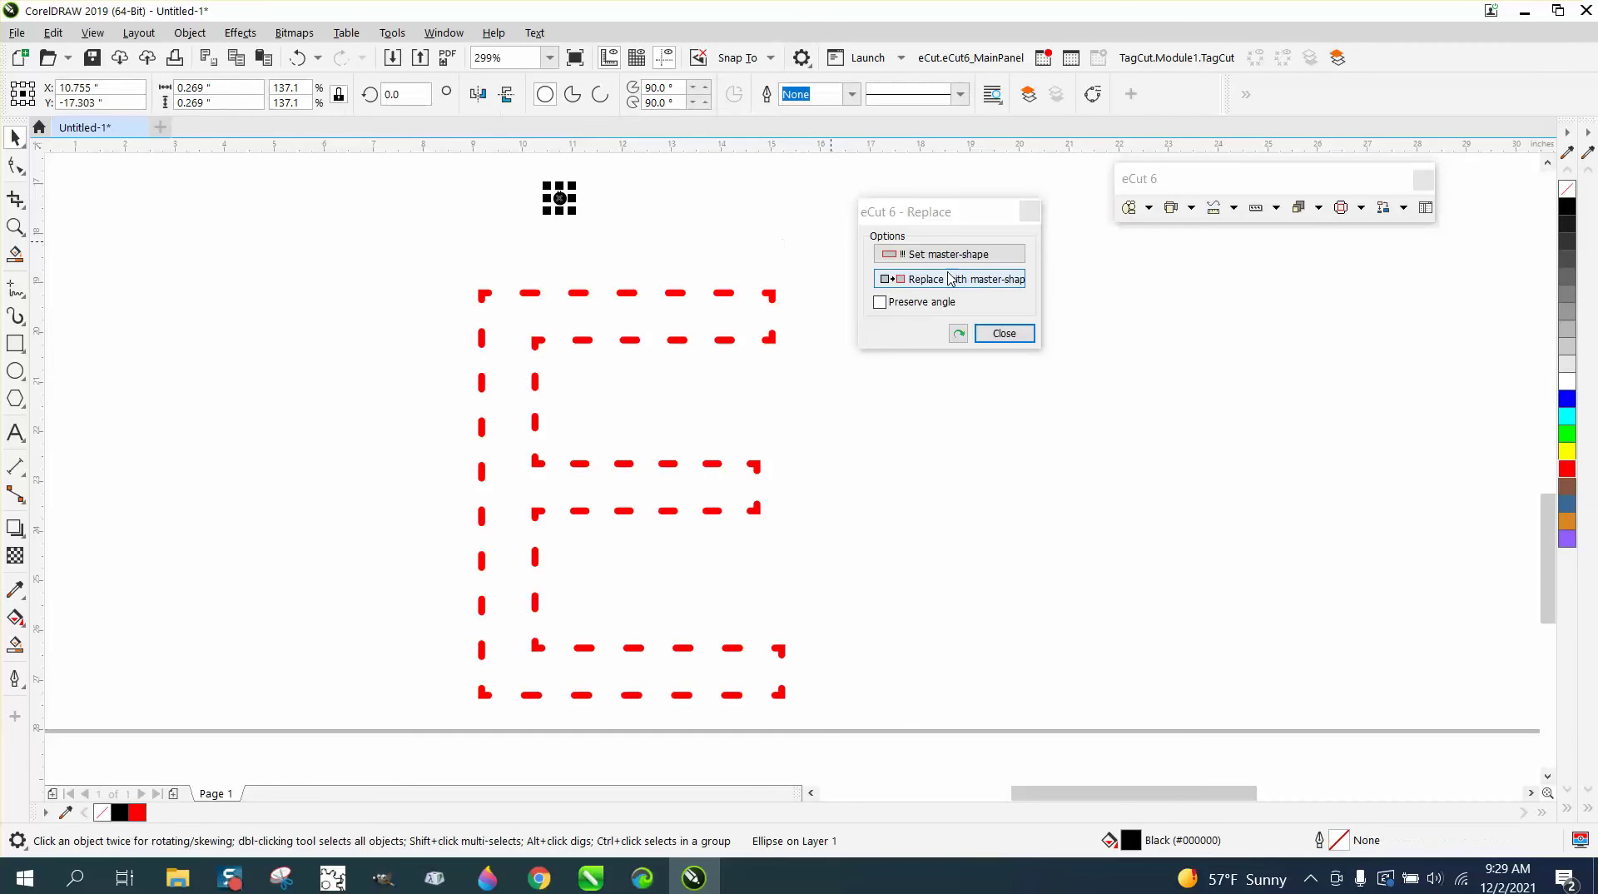
left_click(961, 260)
Step: Replace all 50 dashes of the E with copies of the black dot
left_click_drag(434, 261, 577, 552)
left_click_drag(835, 708, 839, 738)
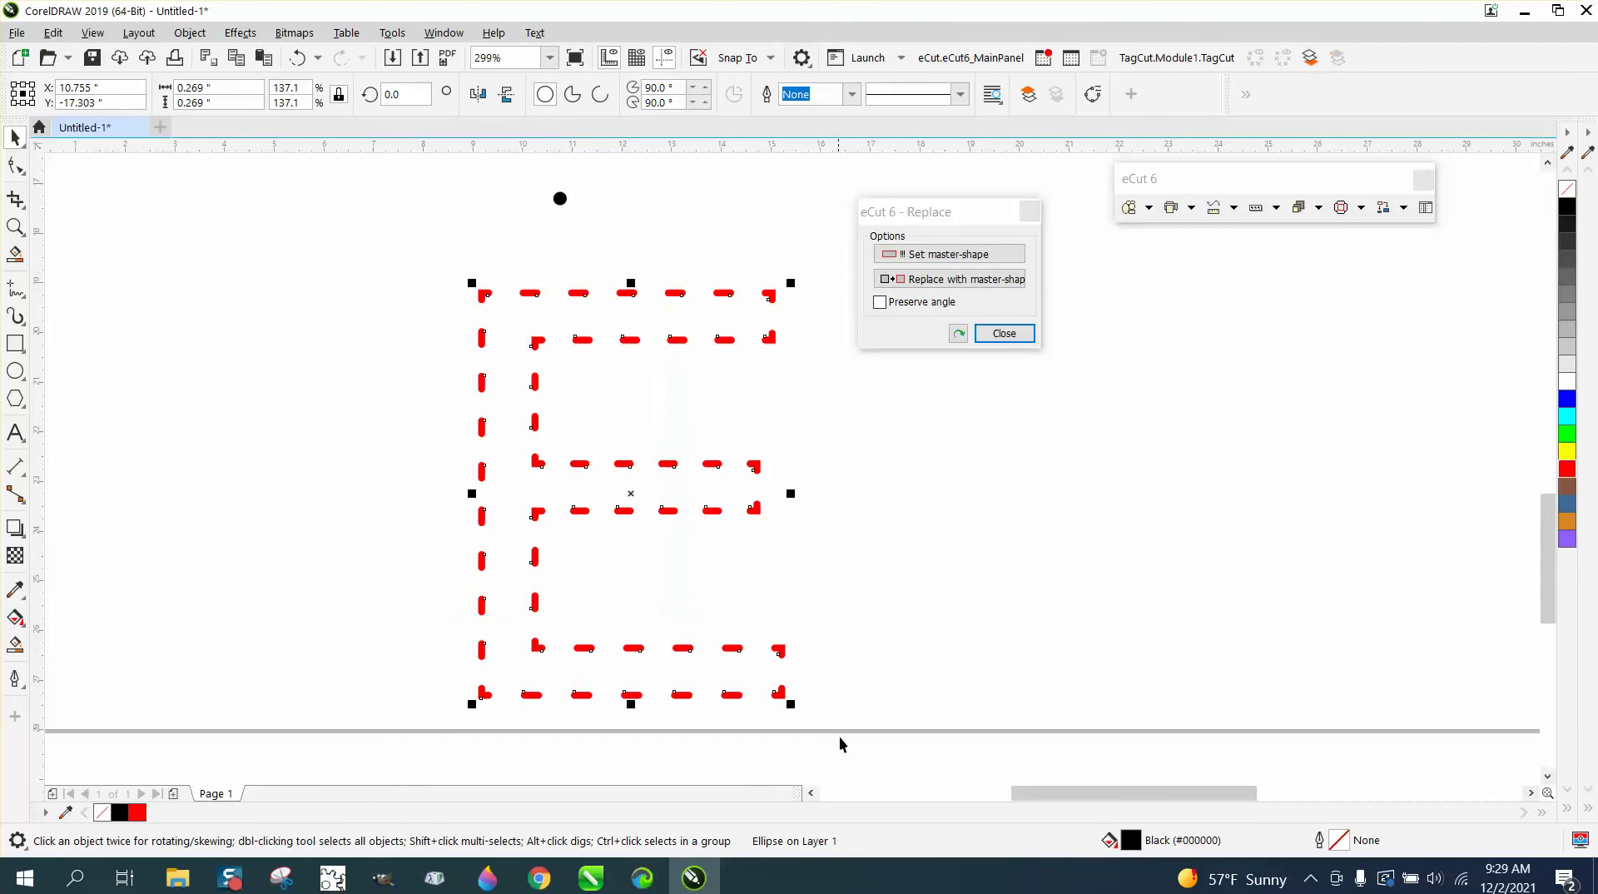
left_click(938, 285)
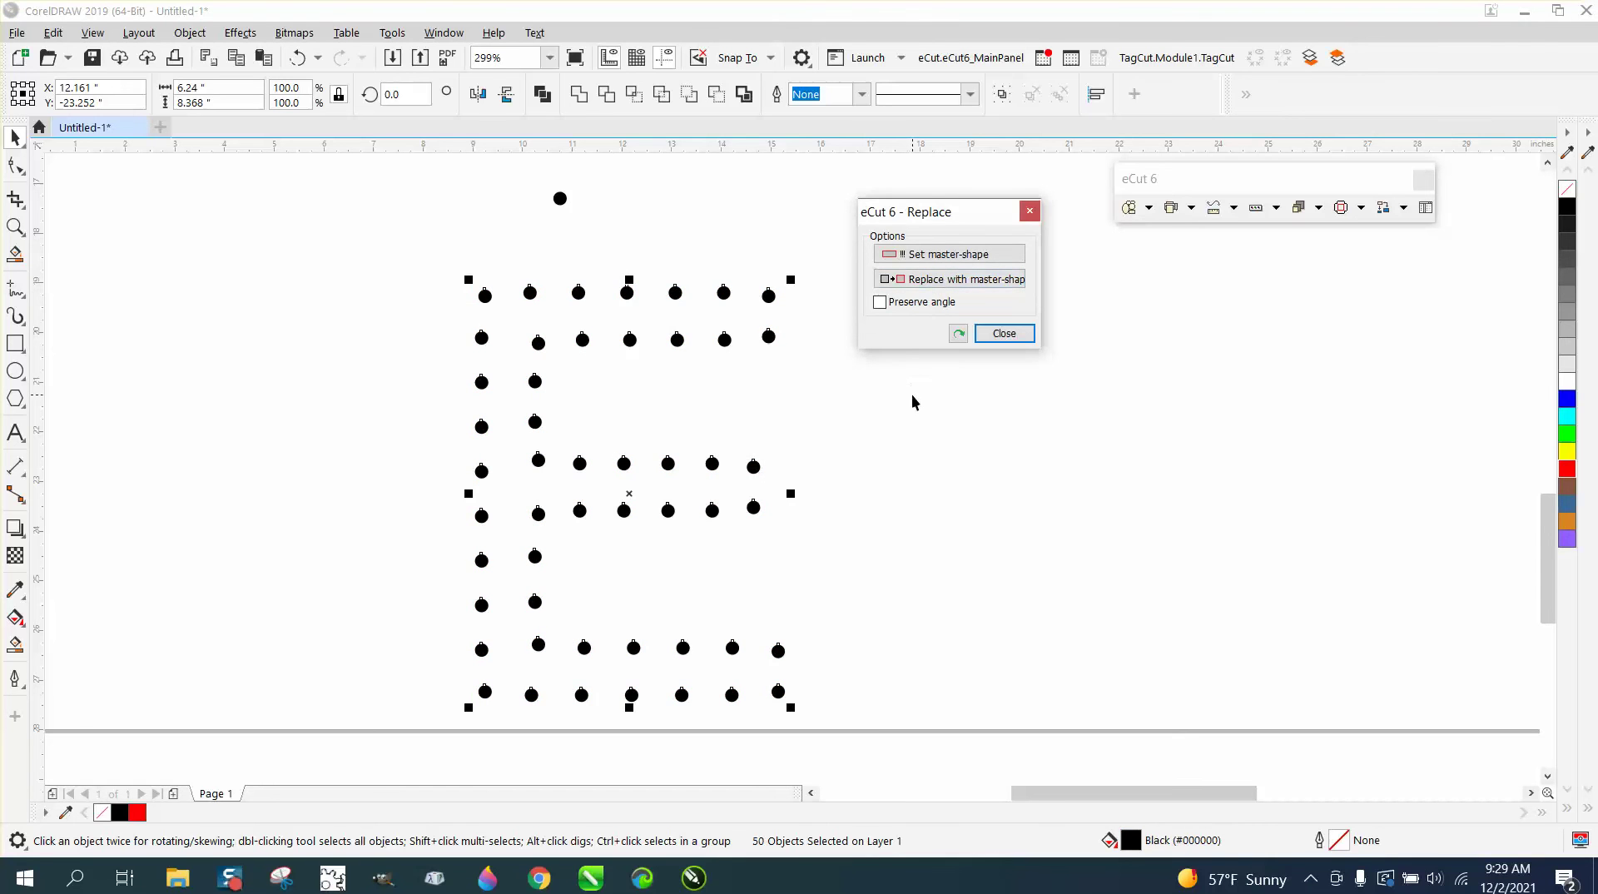
left_click(911, 452)
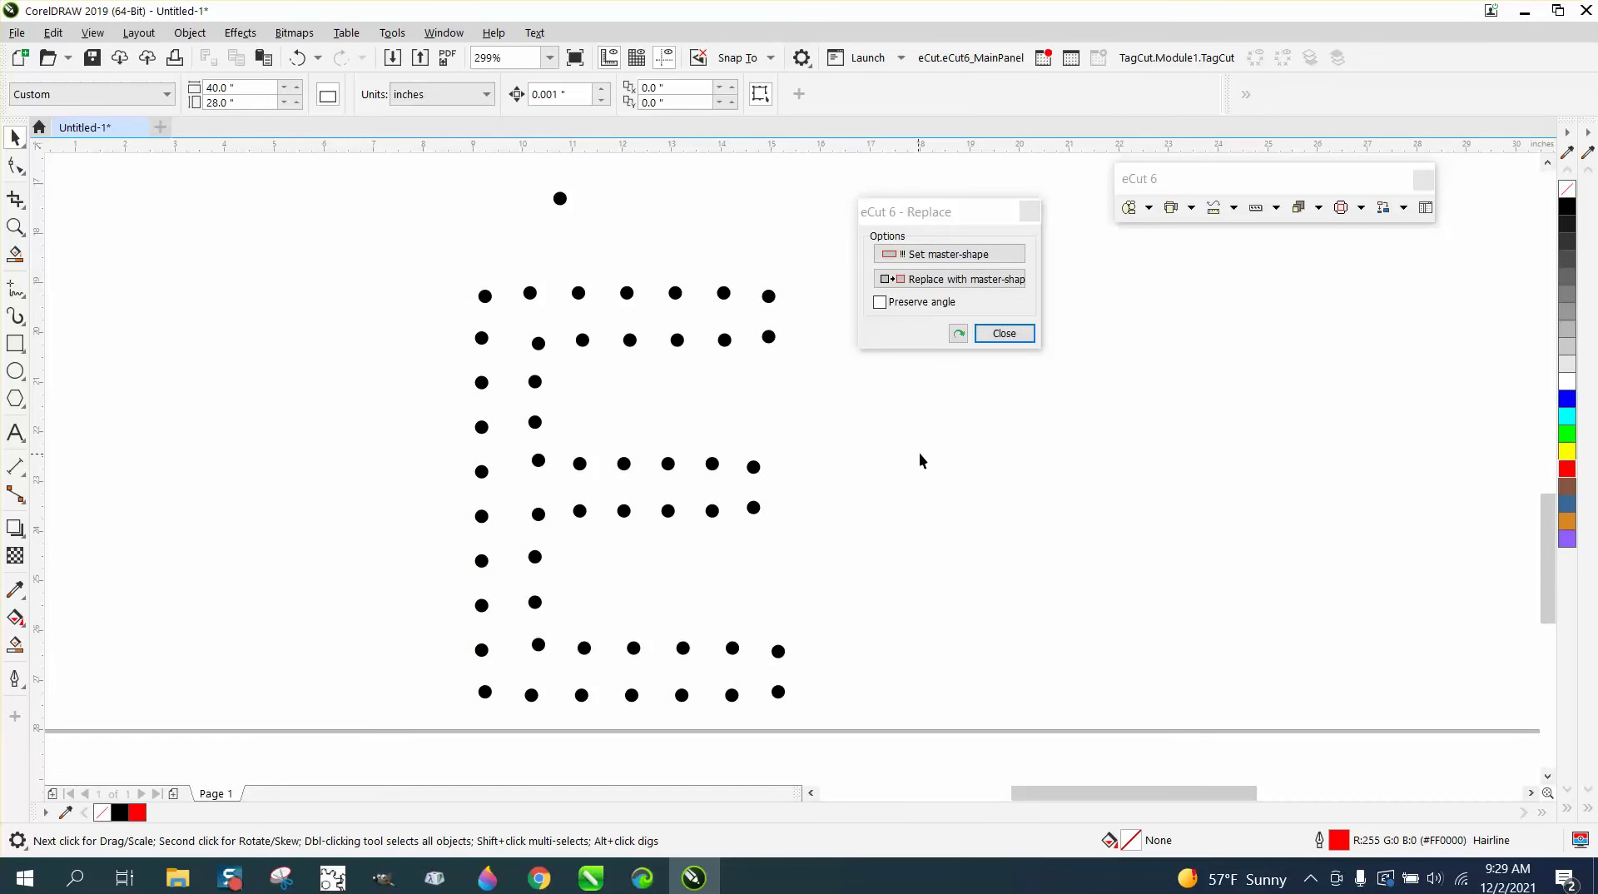
scroll(1003, 371, "down", 1)
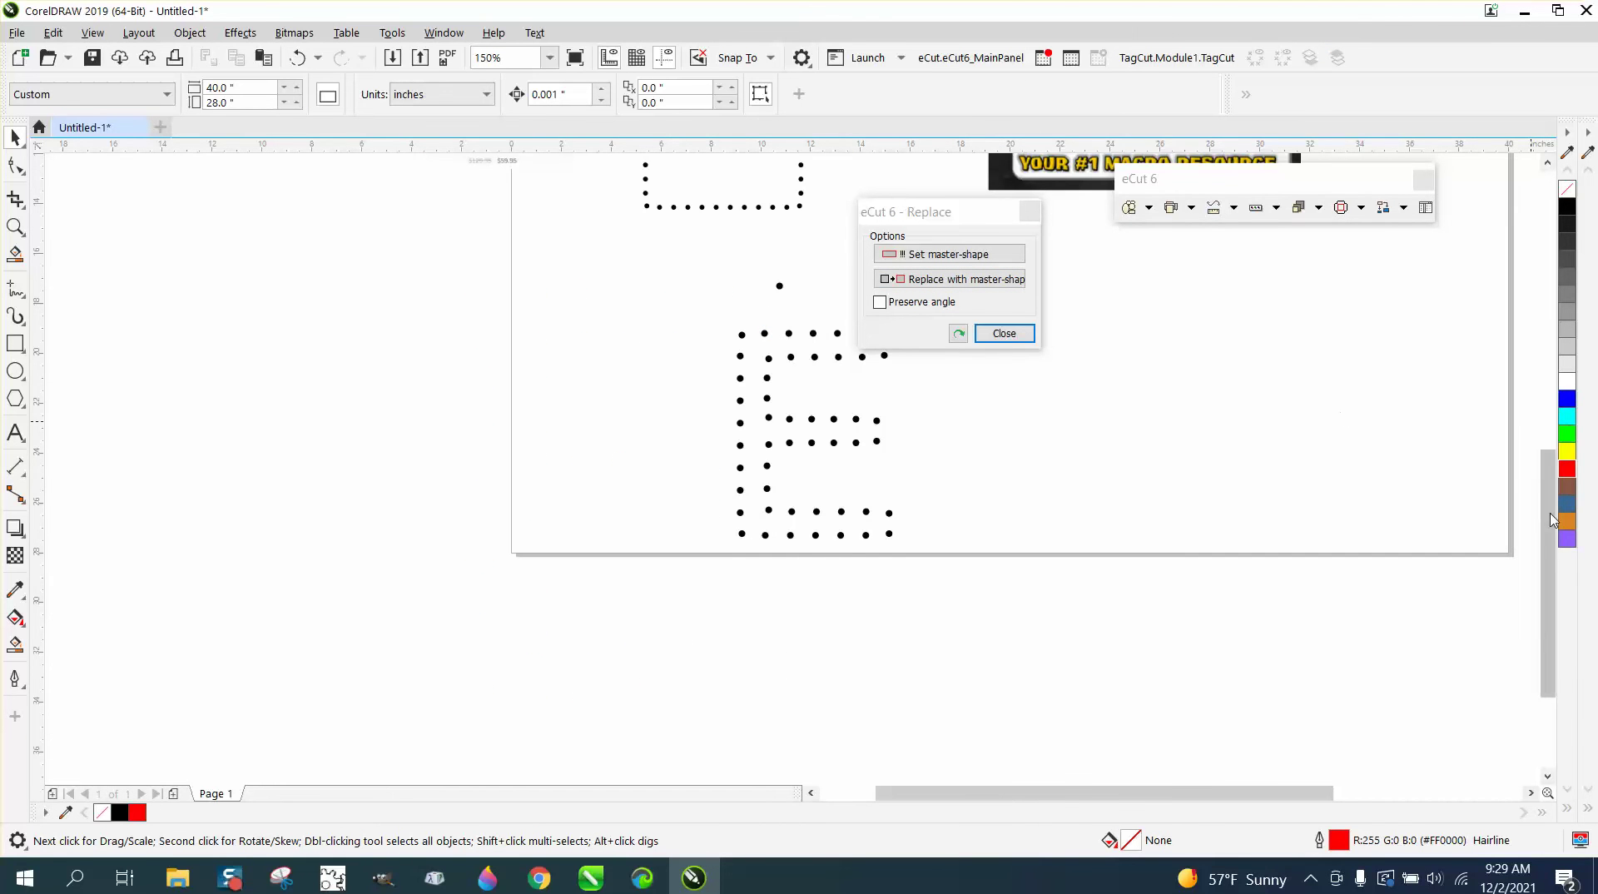
left_click_drag(1549, 518, 1555, 410)
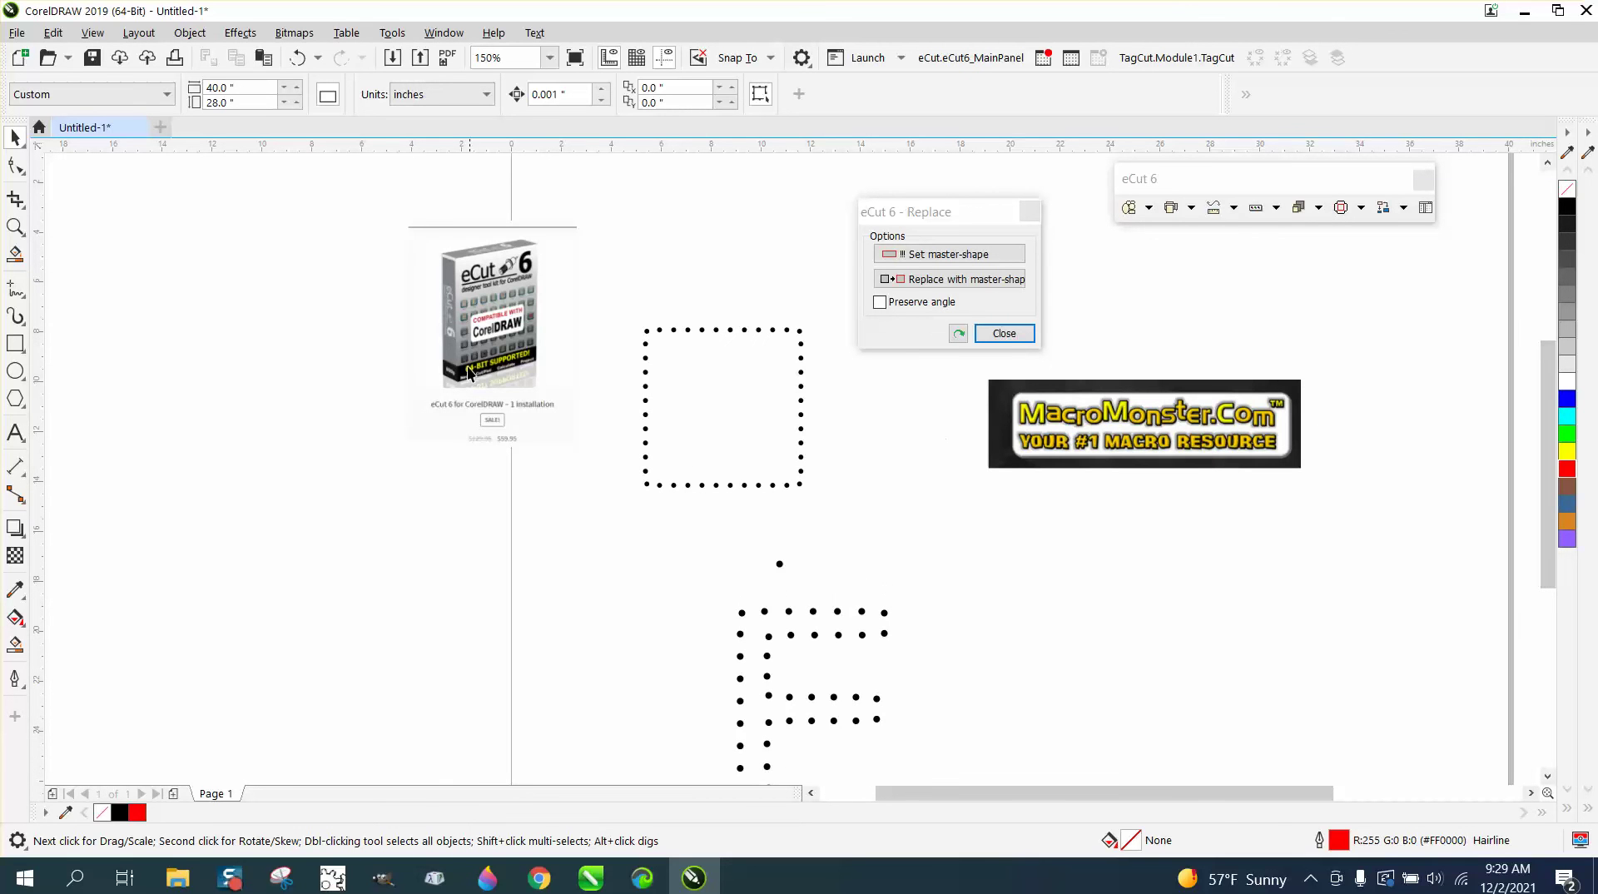
left_click(25, 234)
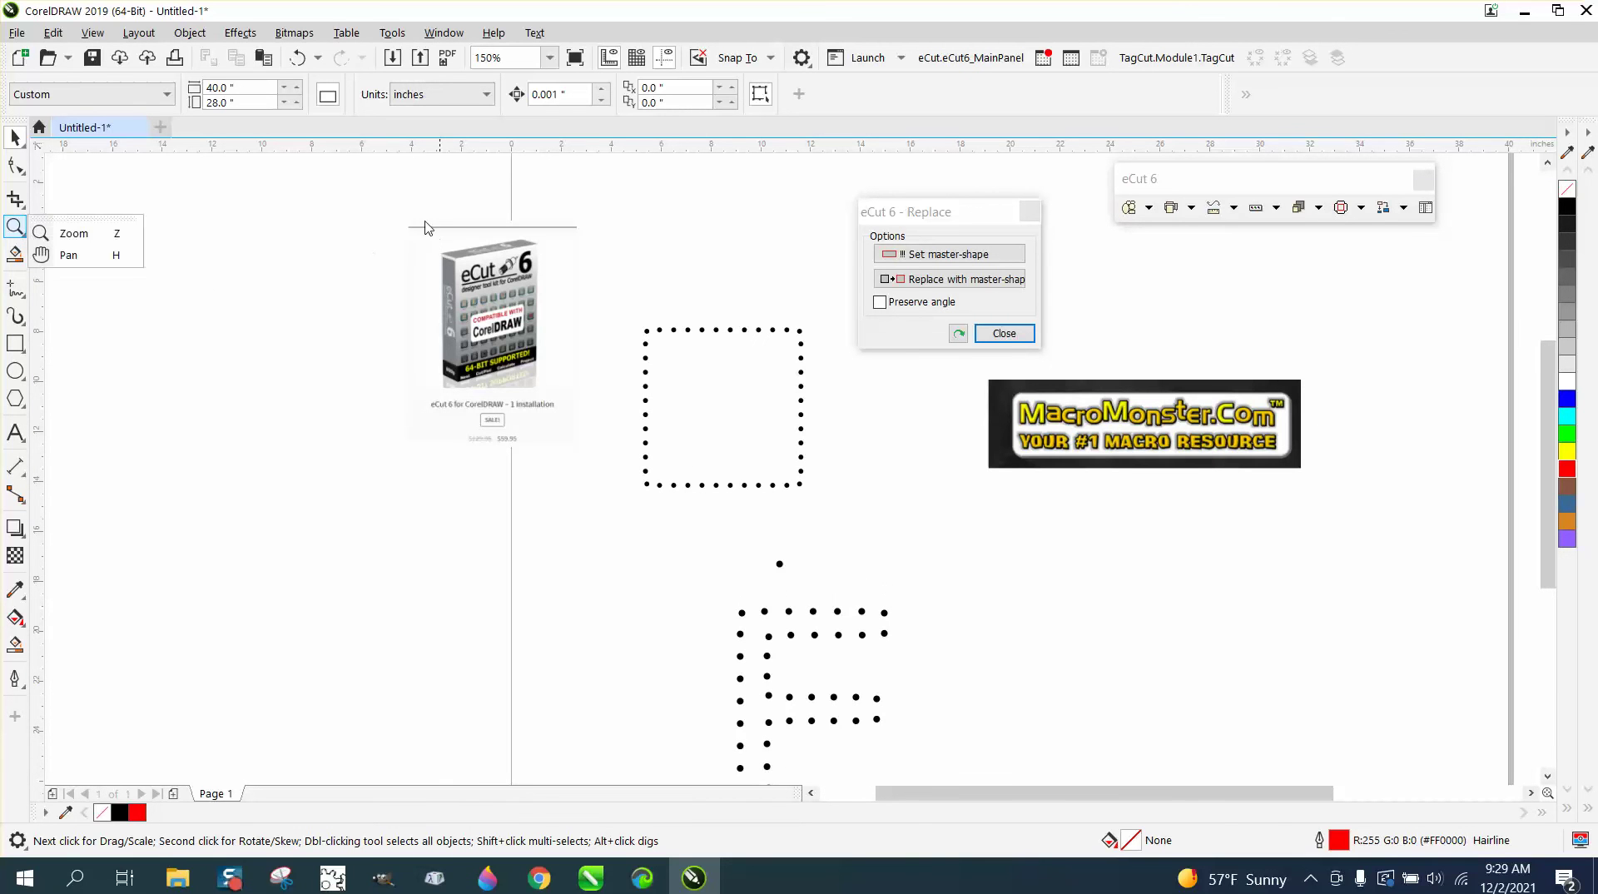
left_click(77, 231)
left_click_drag(404, 229, 630, 435)
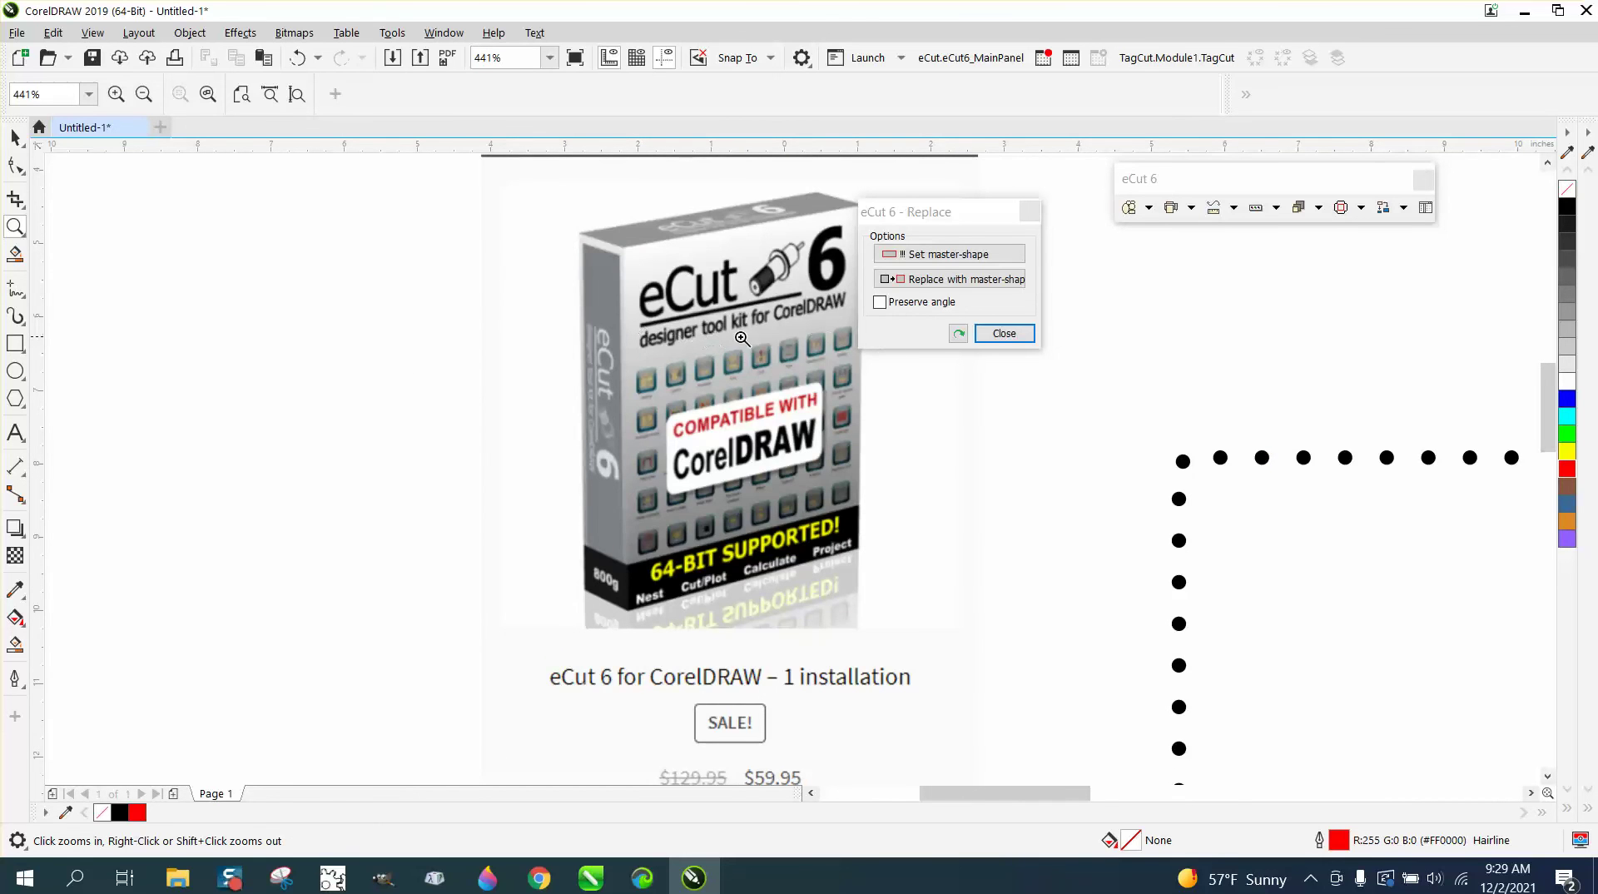
right_click(830, 362)
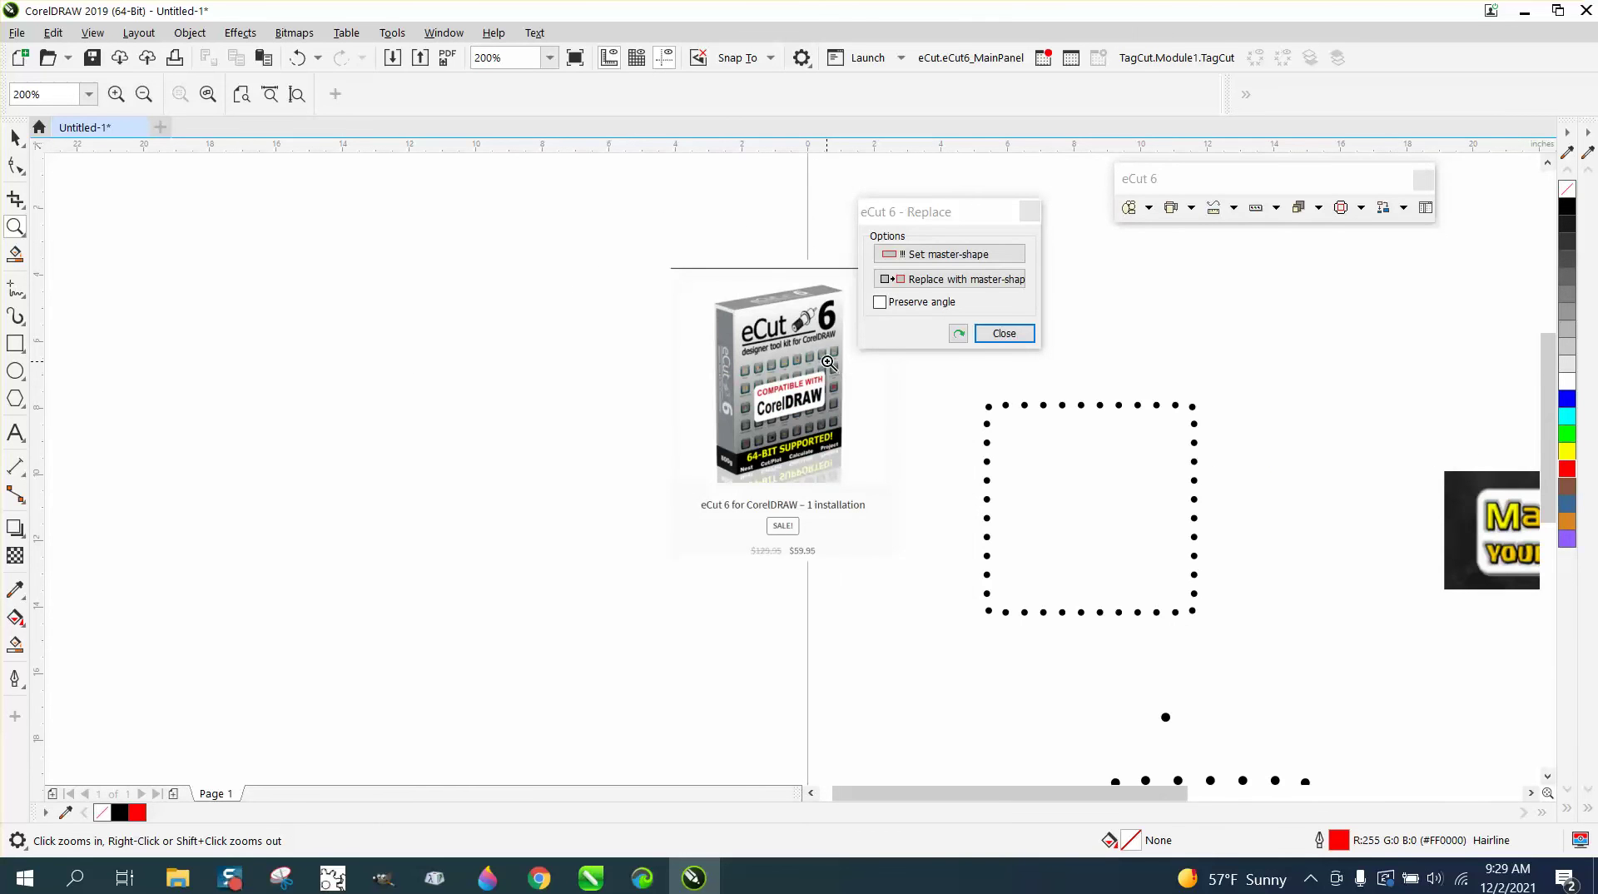